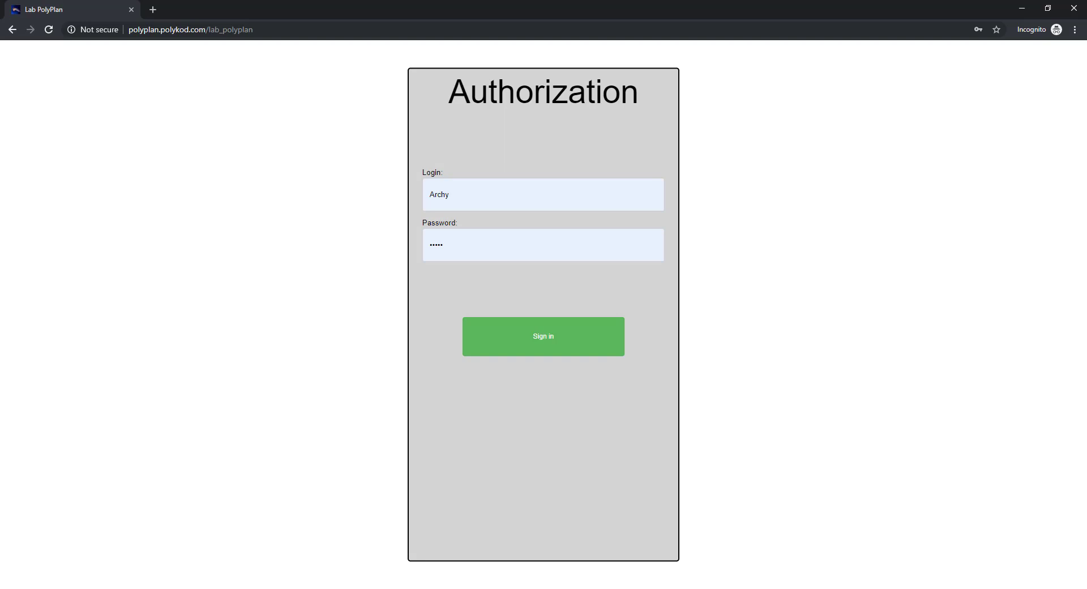
Sign in to PolyPlan with the prefilled credentials, open its Data Room, and log in to Confluence
left_click(552, 353)
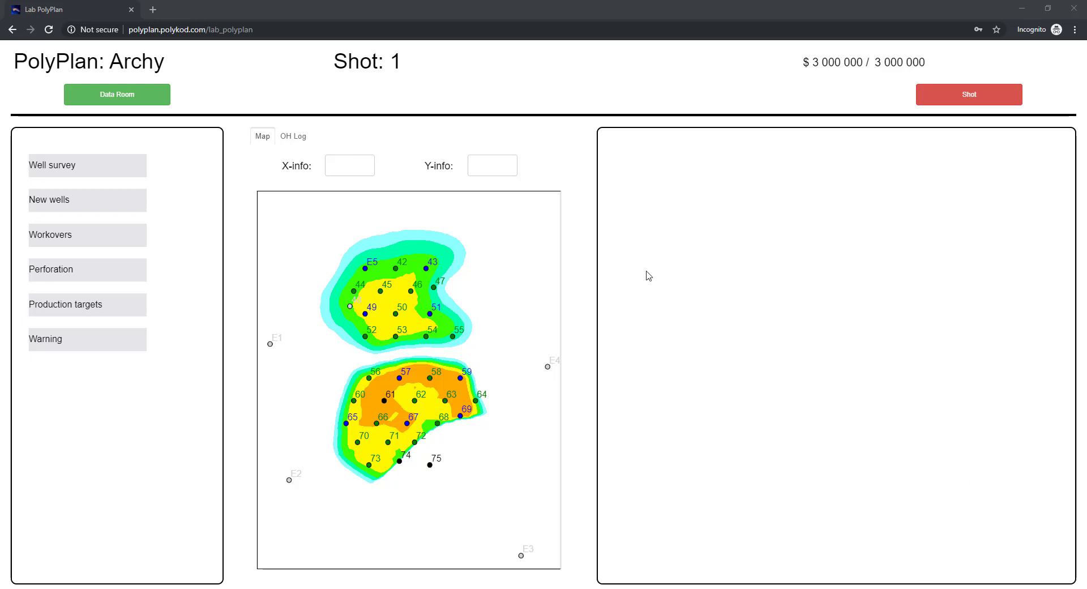
left_click(139, 102)
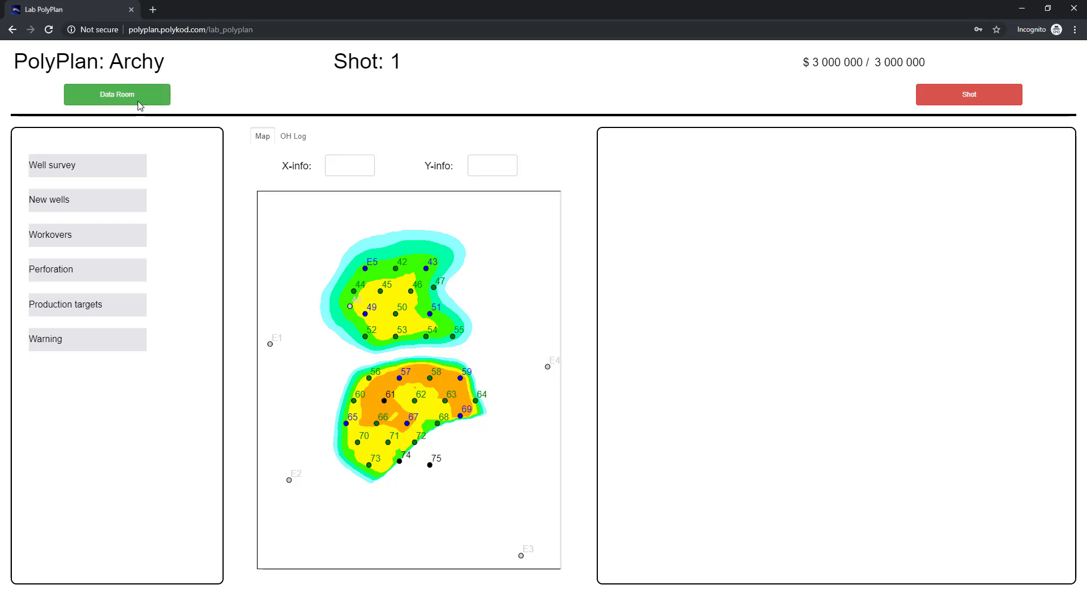
left_click(138, 101)
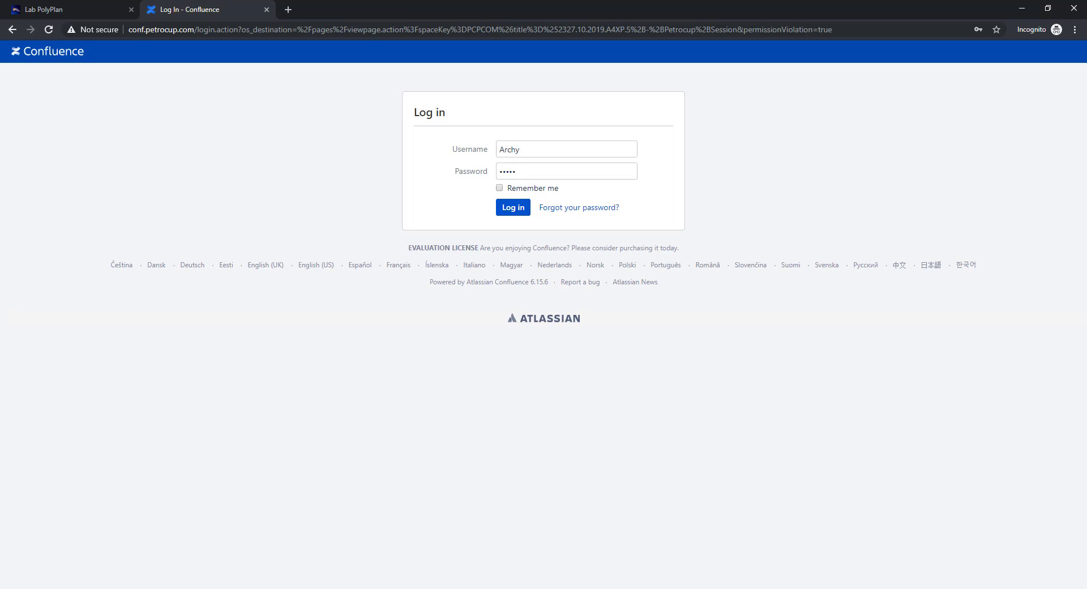
left_click(513, 209)
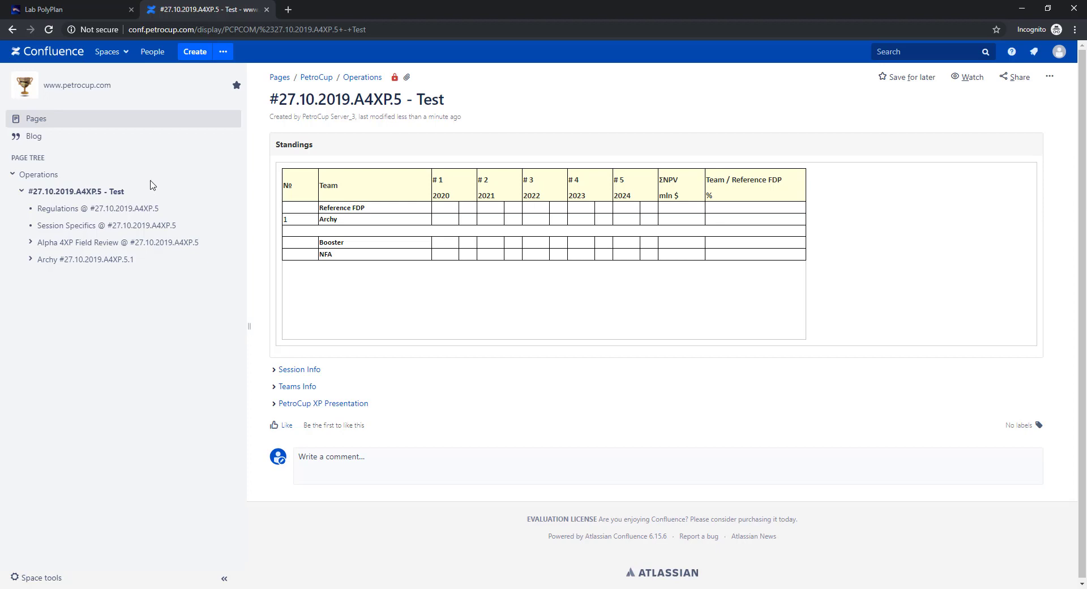
Look through the Regulations, Session Specifics, Alpha 4XP Field Review and team pages of the #27.10.2019.A4XP.5 session
left_click(86, 212)
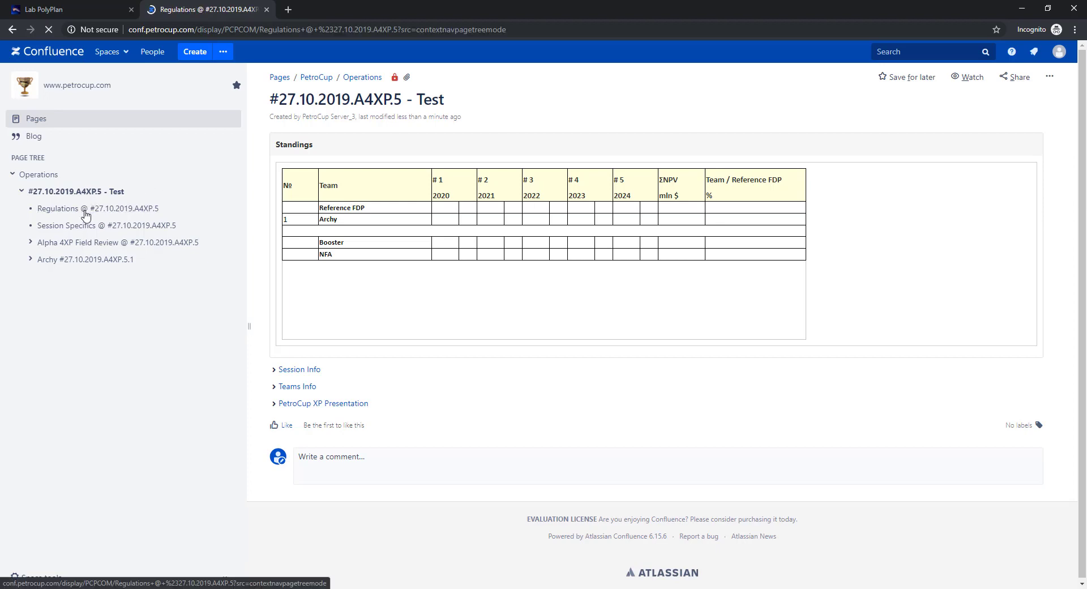
left_click(86, 229)
left_click(81, 243)
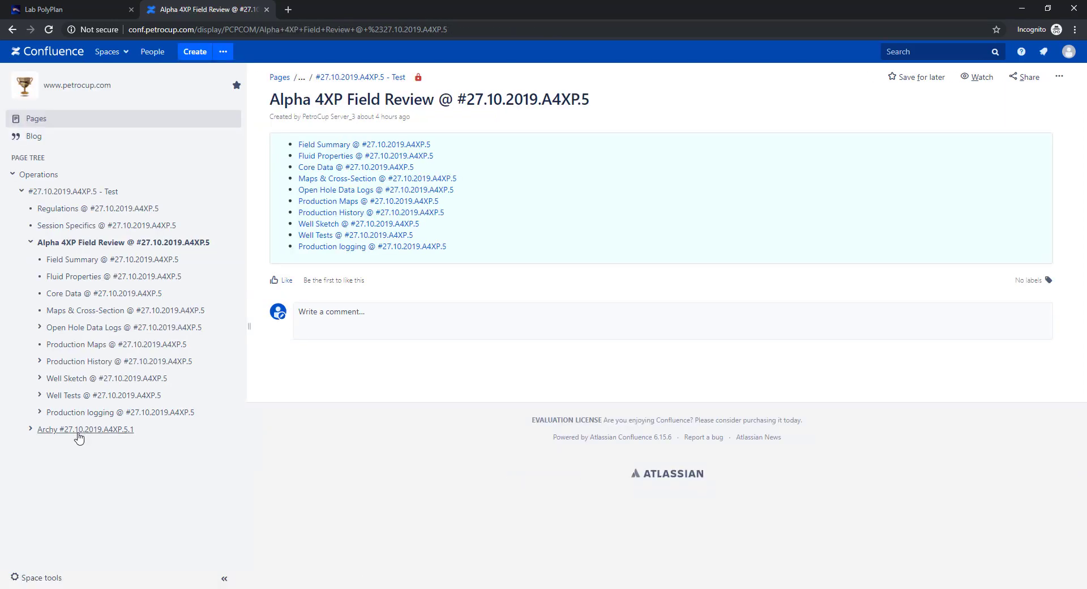
left_click(78, 432)
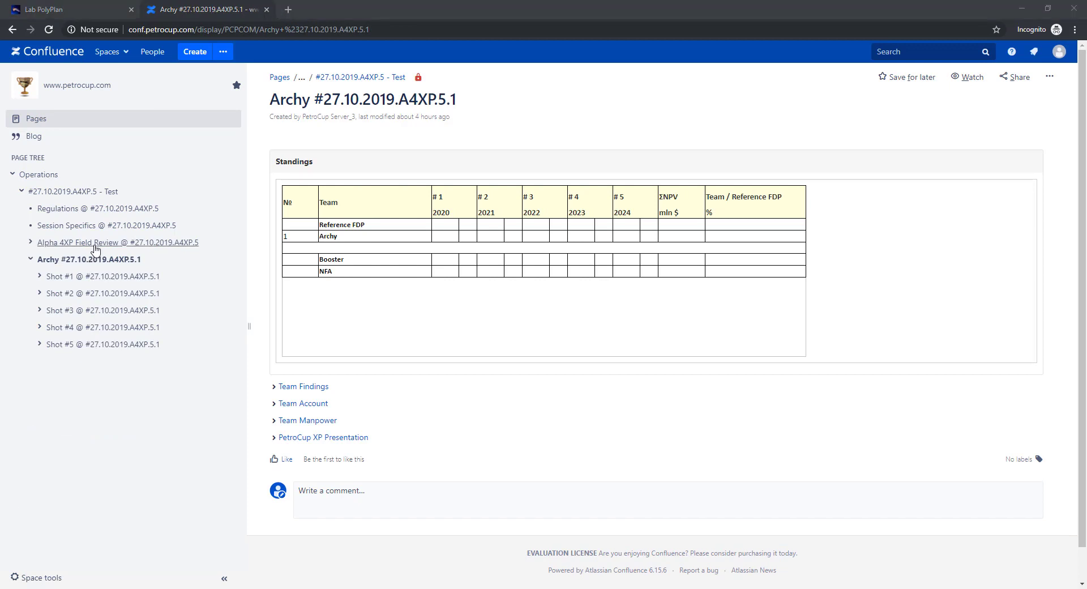
Open the Field Summary in the Alpha 4XP Field Review and read it through to the well status list
left_click(94, 246)
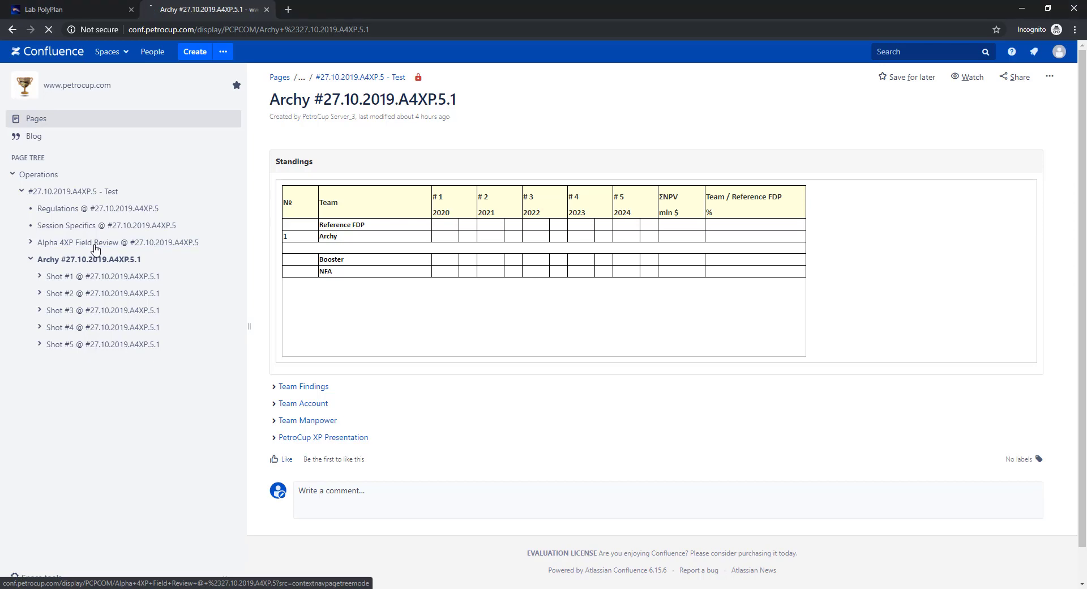
left_click(91, 261)
scroll(394, 347, "down", 1)
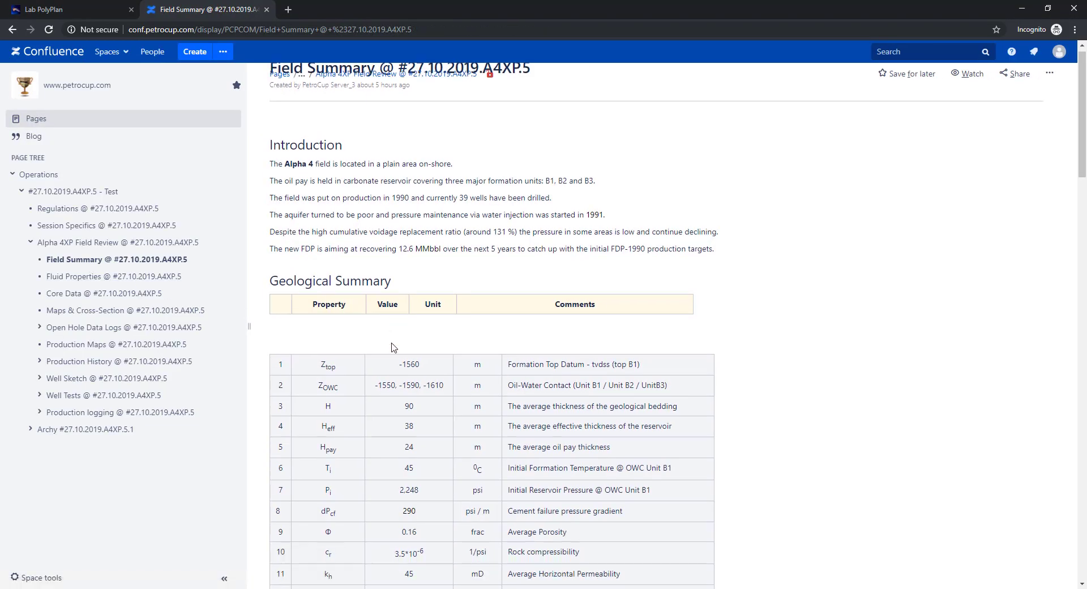
scroll(394, 347, "down", 20)
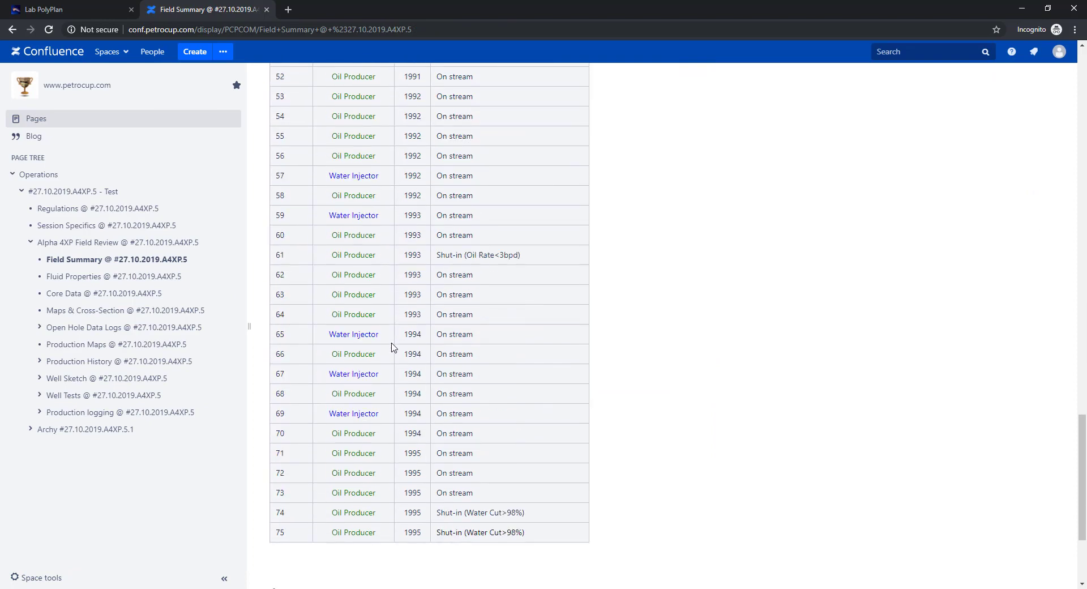
scroll(394, 348, "down", 4)
Review the Fluid Properties table and the Core Data plots down to the capillary pressure chart
left_click(116, 276)
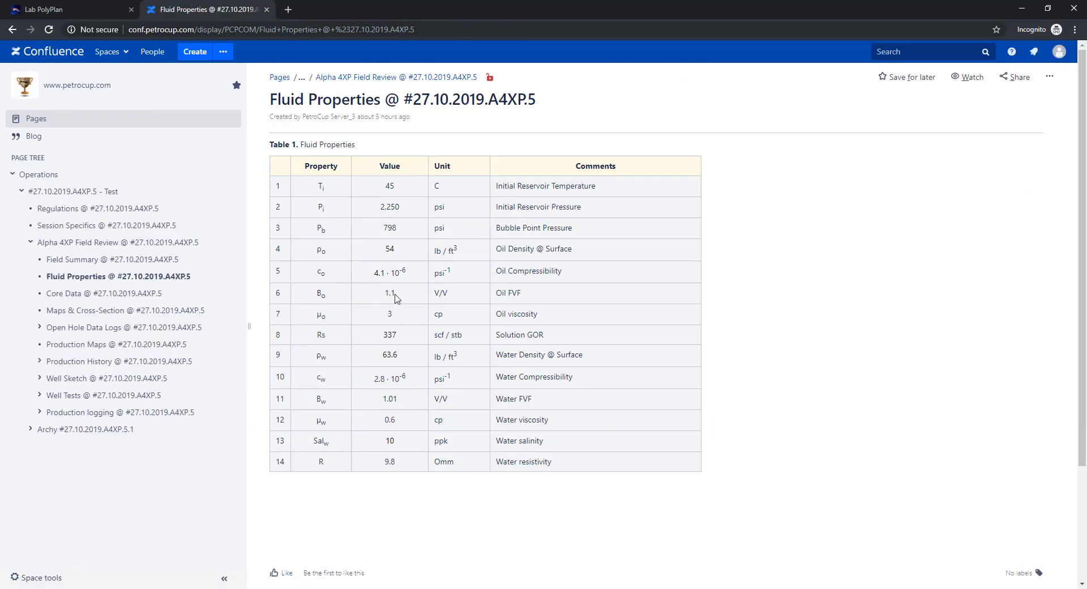
left_click(126, 294)
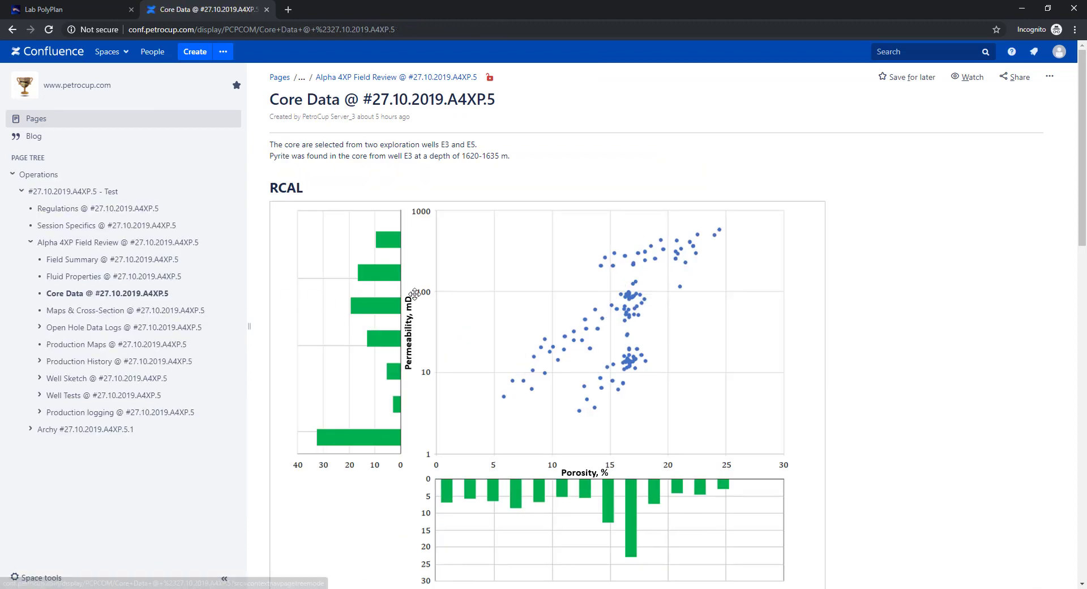
scroll(468, 311, "down", 15)
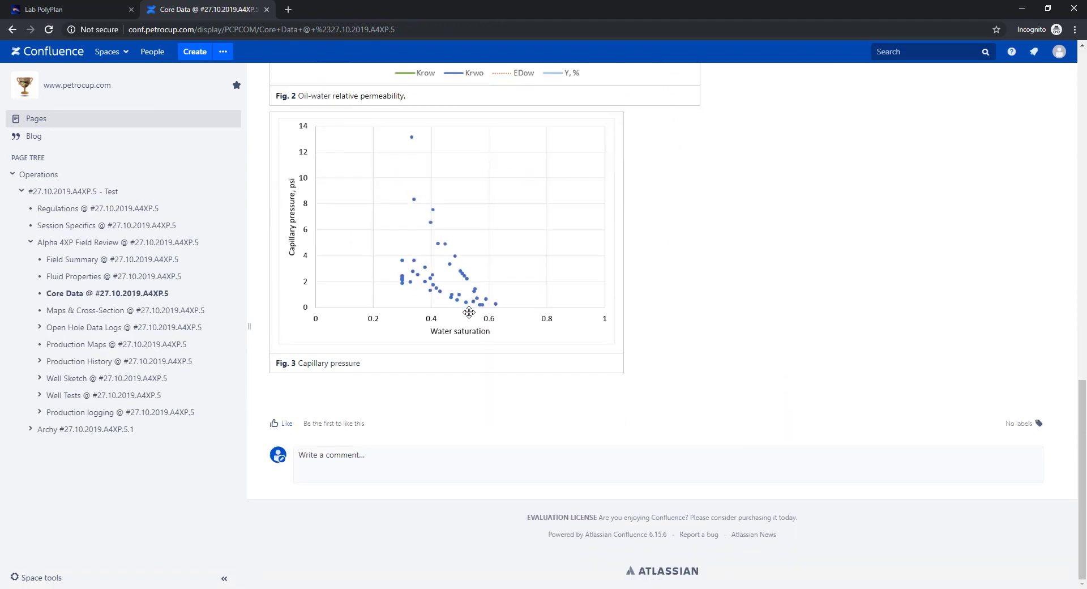
Examine the Maps & Cross-Section page, from the 3D view through the structure maps and field gridline to the permeability cross-sections
left_click(147, 312)
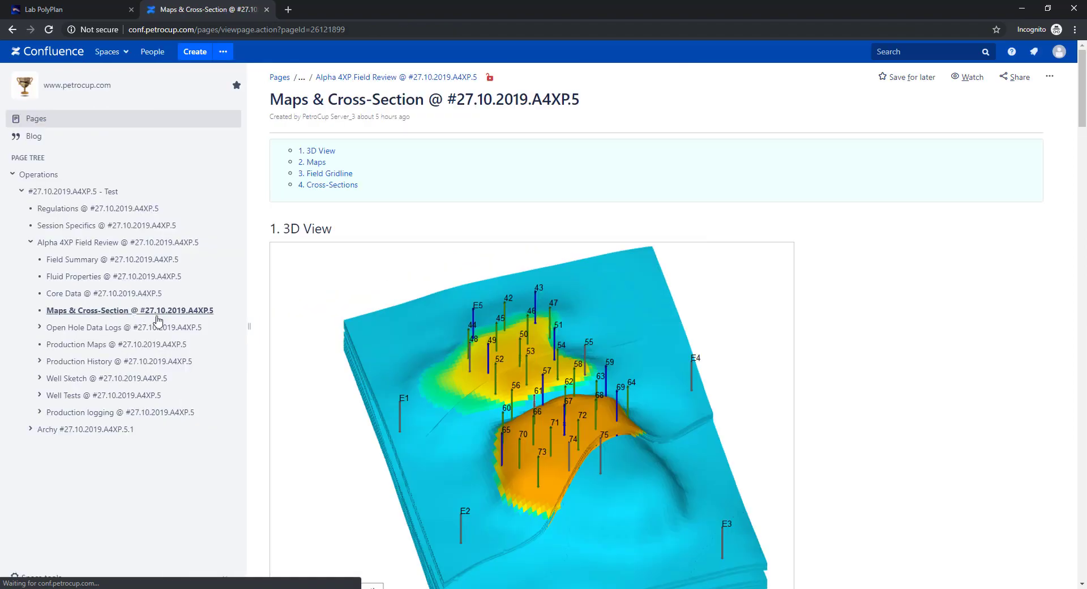
scroll(468, 359, "down", 14)
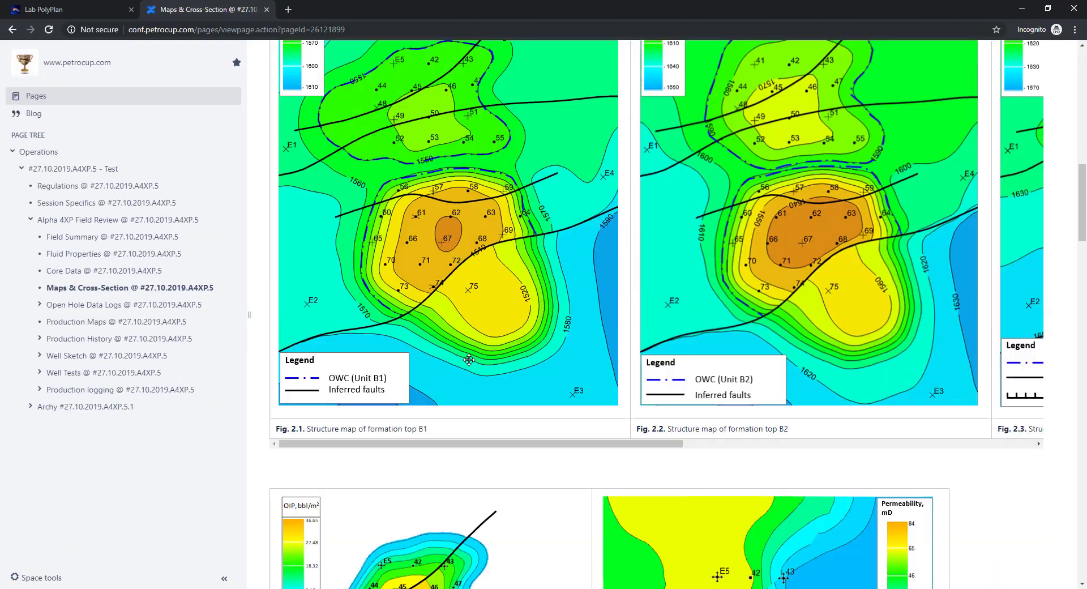
scroll(468, 359, "down", 16)
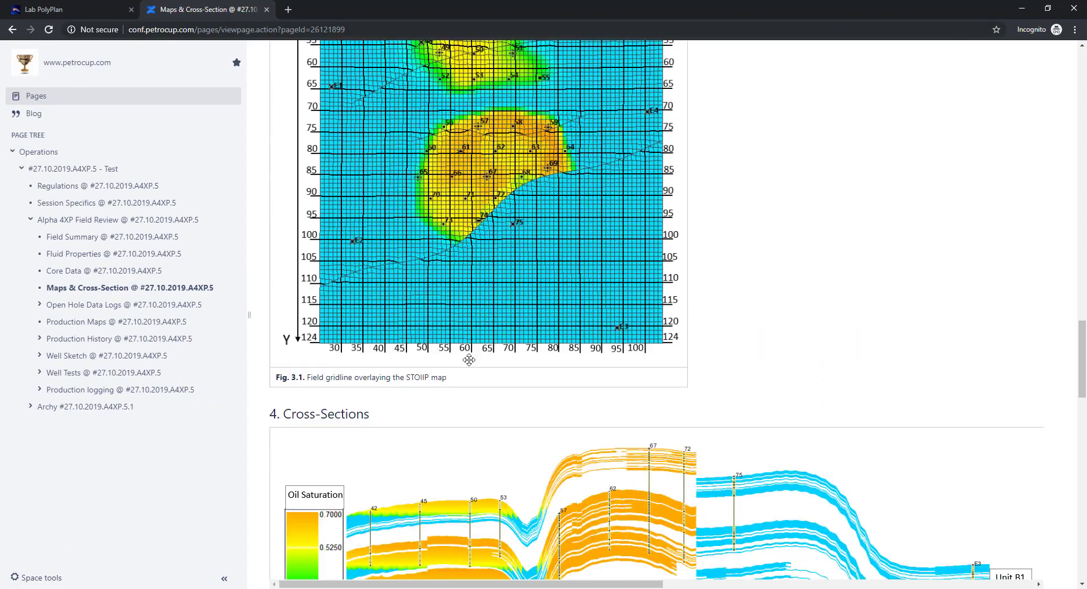
scroll(468, 359, "down", 15)
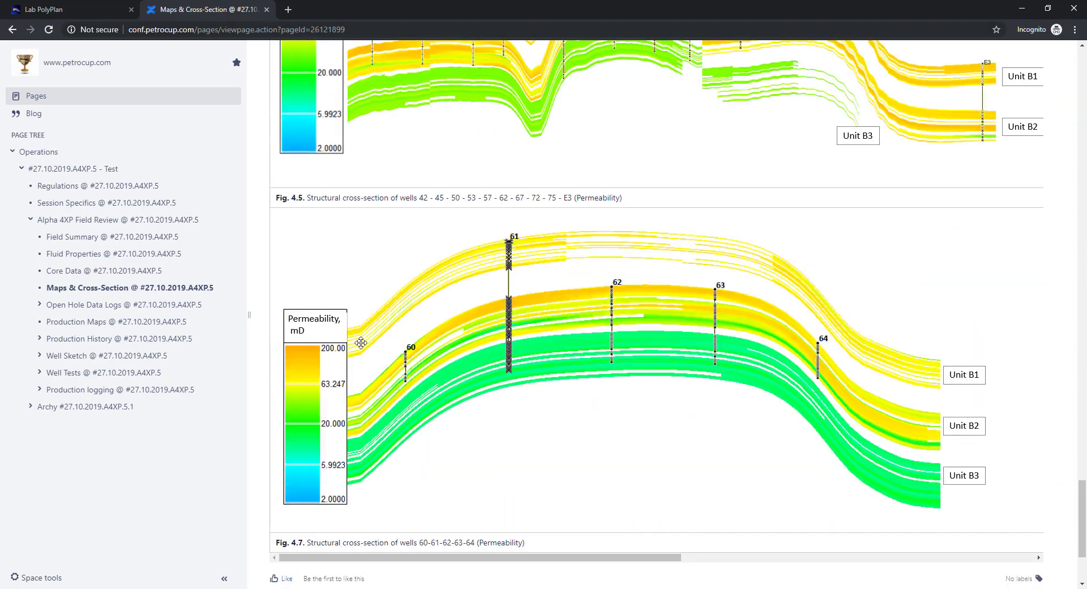
scroll(360, 342, "down", 3)
Open the Open Hole Data Logs and view the logs of wells 42, 46, 53 and 63
left_click(133, 307)
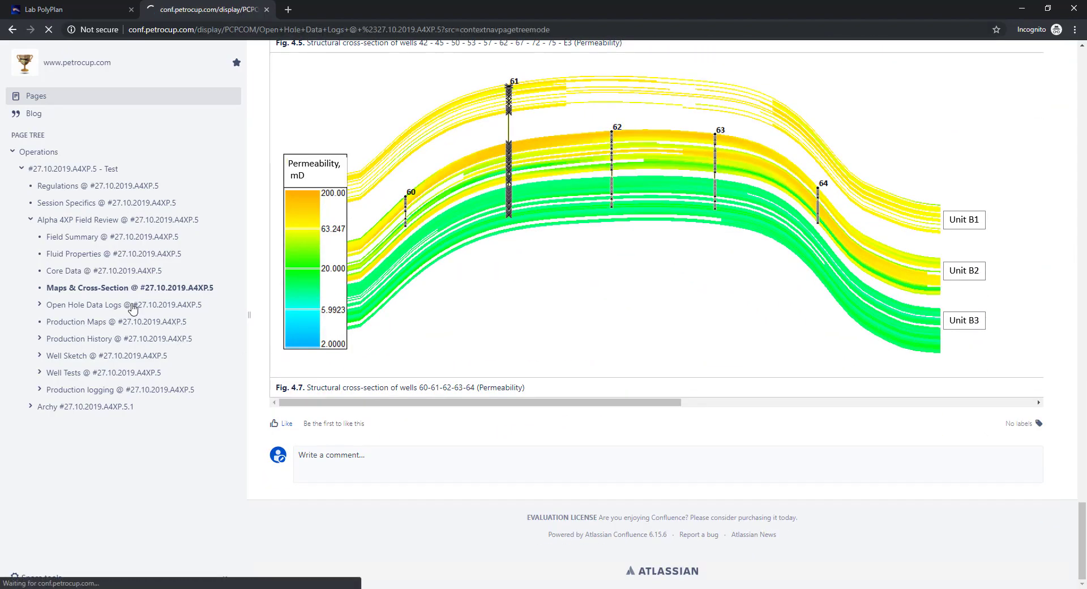
left_click(124, 230)
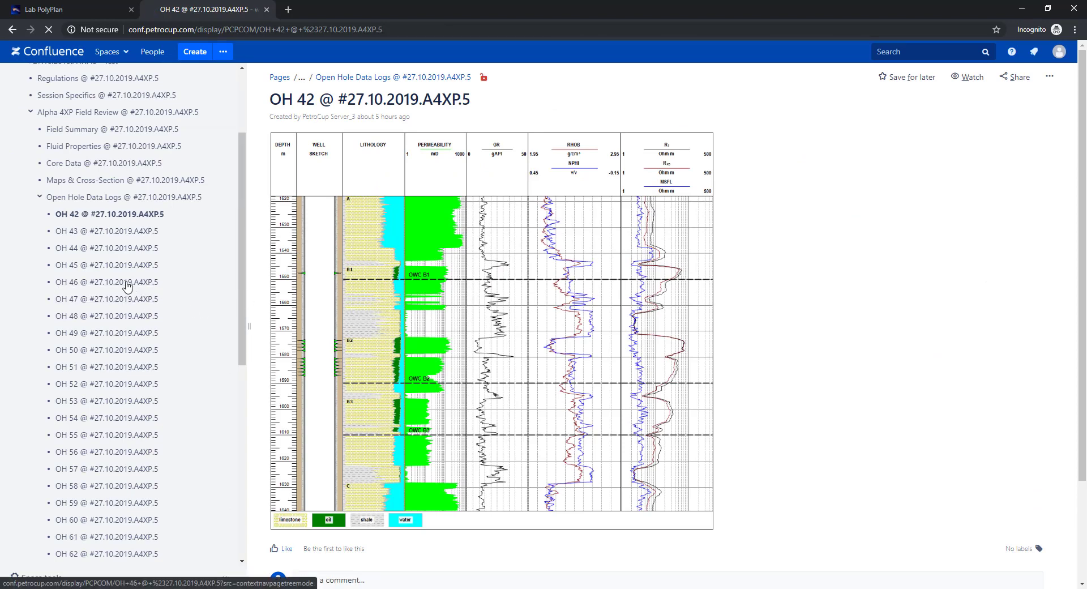
left_click(127, 283)
left_click(129, 334)
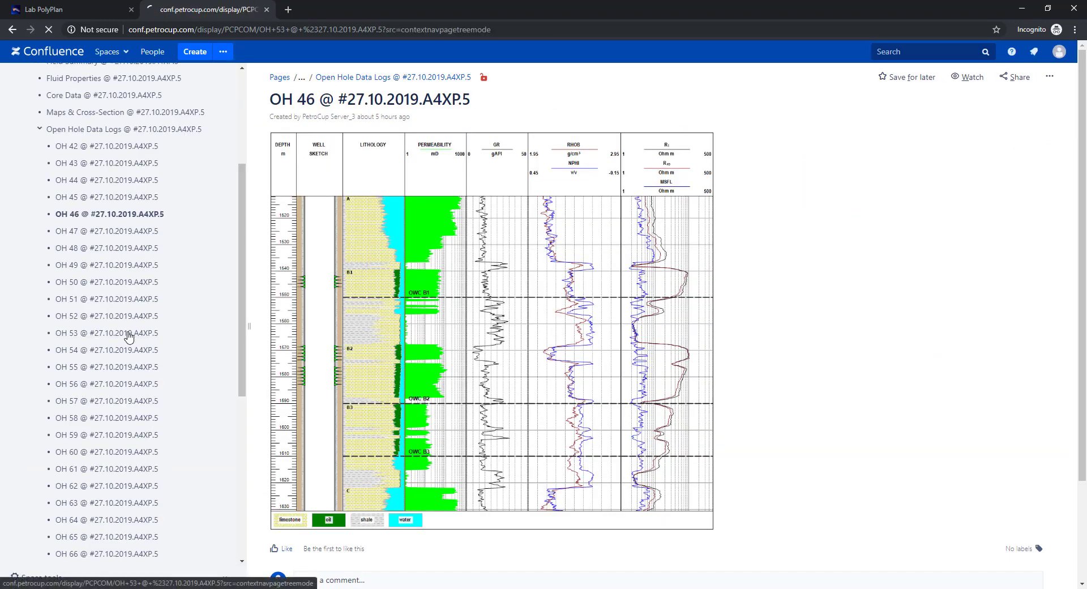
left_click(134, 387)
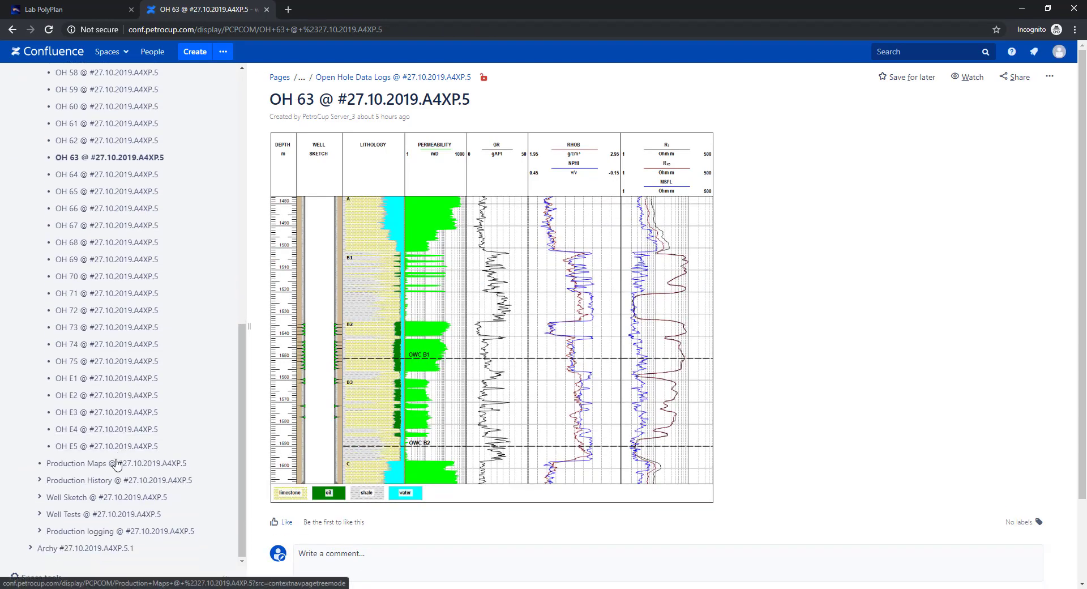
View the Production Maps bubble maps and the Production History charts for the whole field and wells 42, 51 and 63
left_click(117, 464)
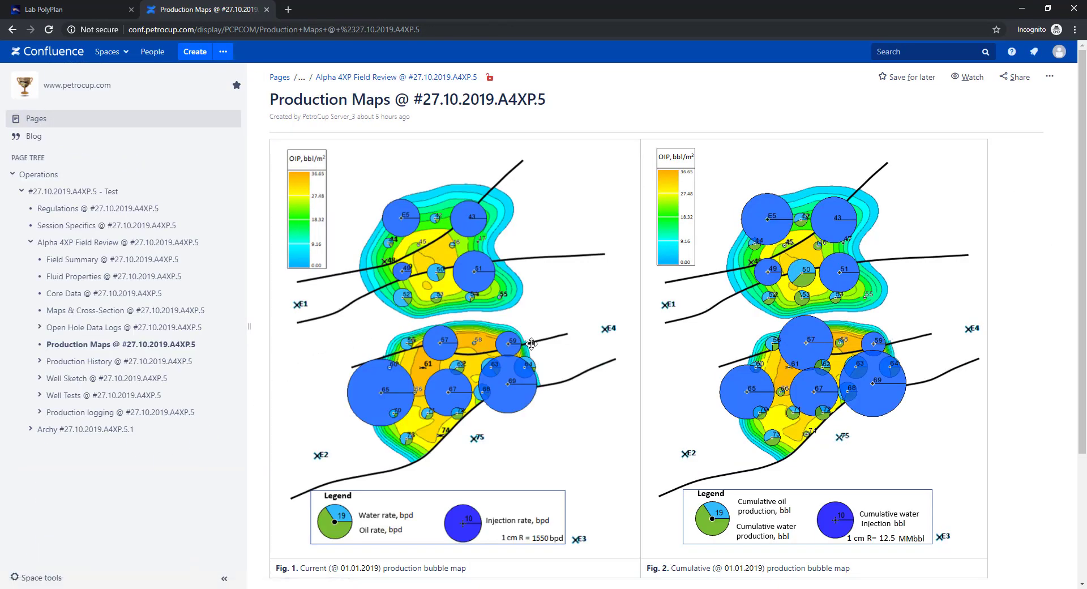
scroll(531, 343, "down", 2)
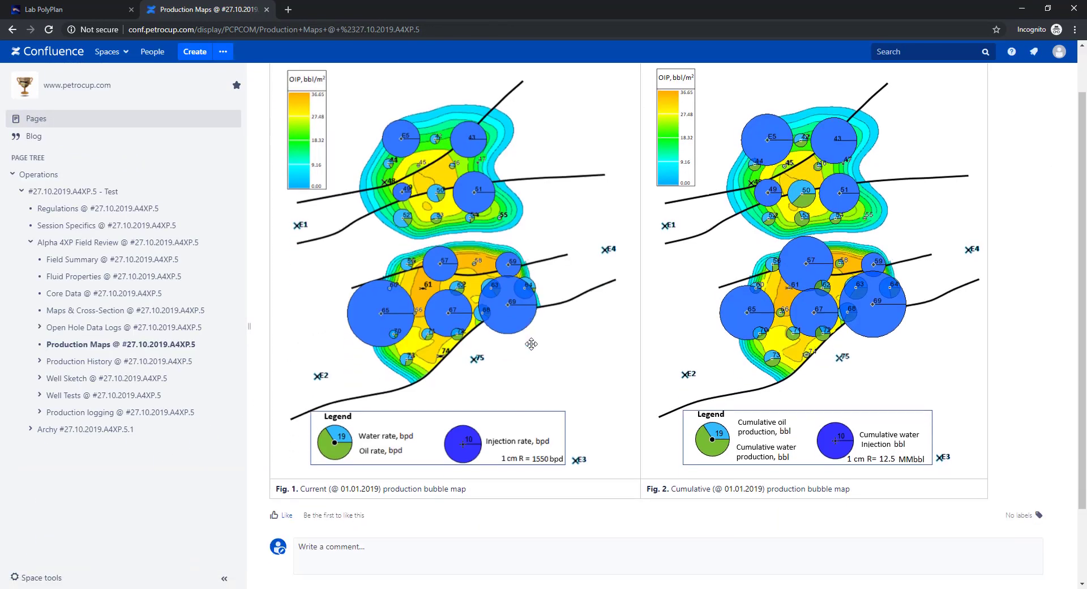
left_click(135, 367)
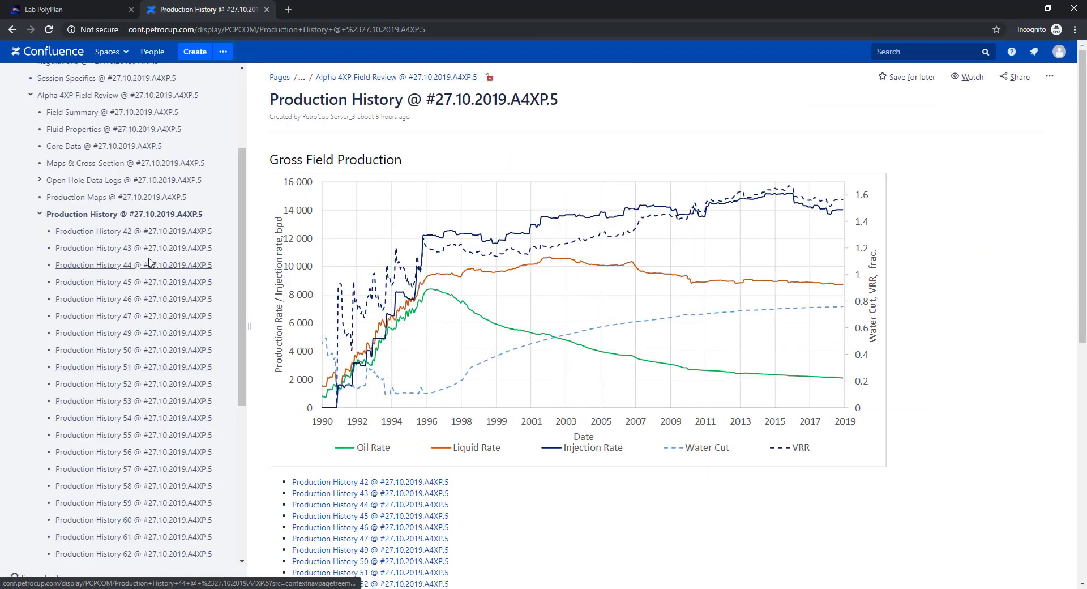
left_click(153, 237)
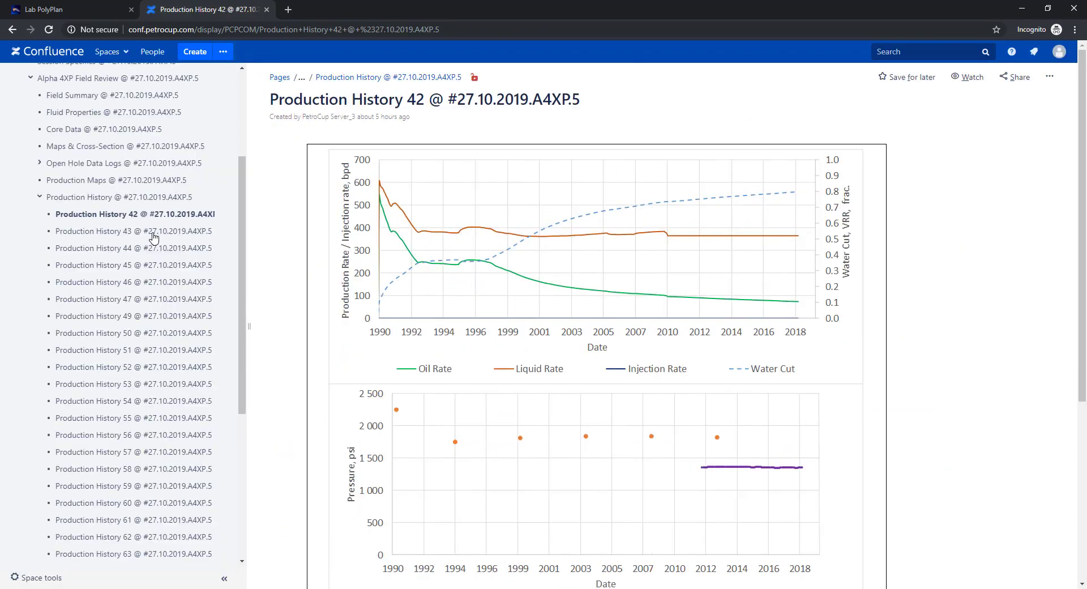
left_click(151, 357)
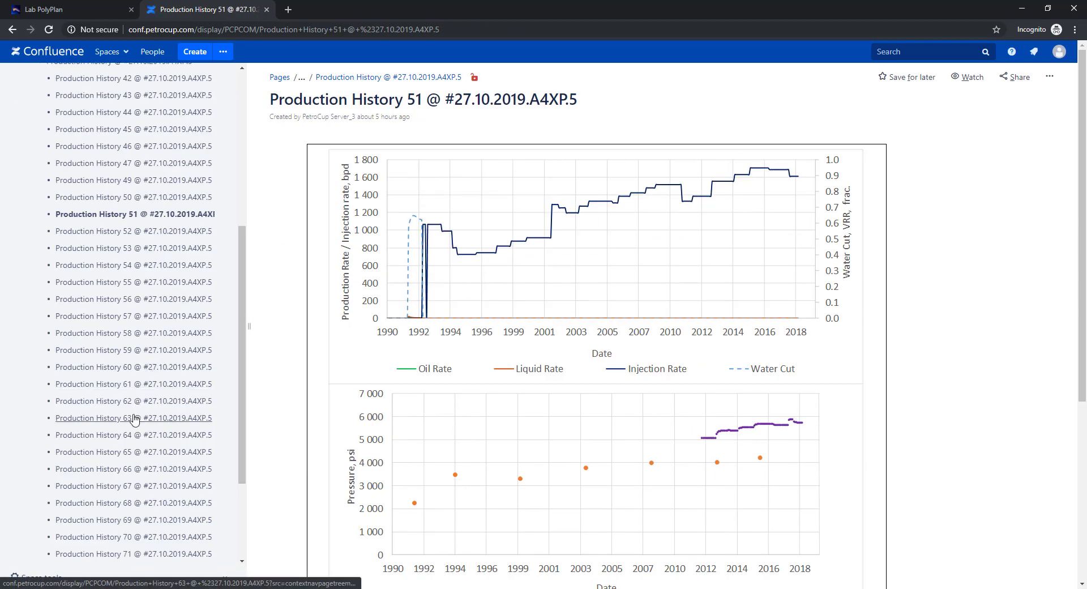
left_click(134, 422)
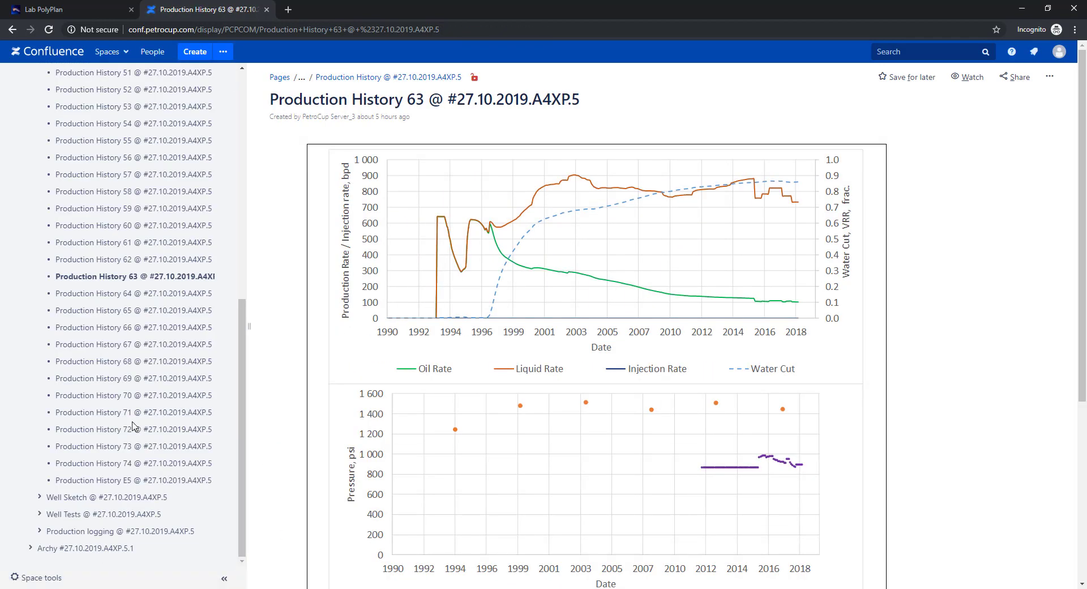
Open the Well Sketch section and view the sketches of wells 45, 52 and 64
left_click(119, 497)
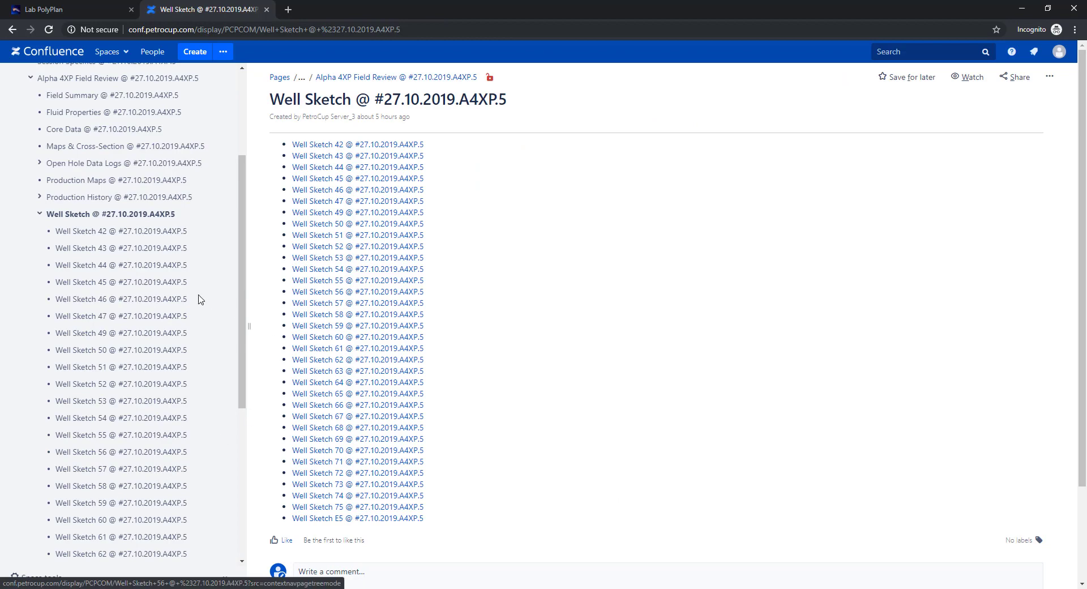
left_click(160, 283)
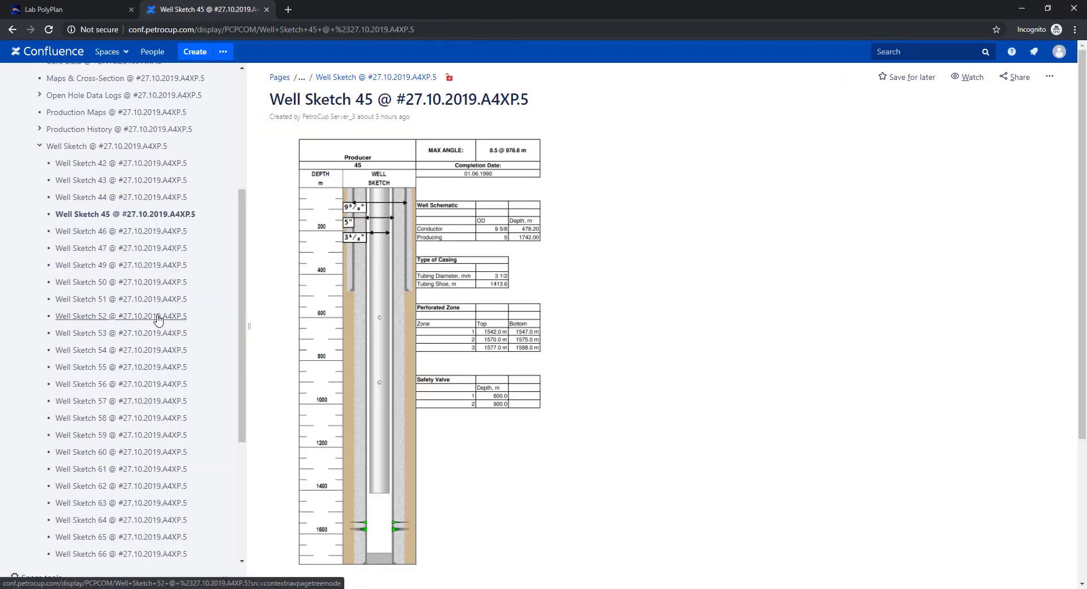
left_click(158, 320)
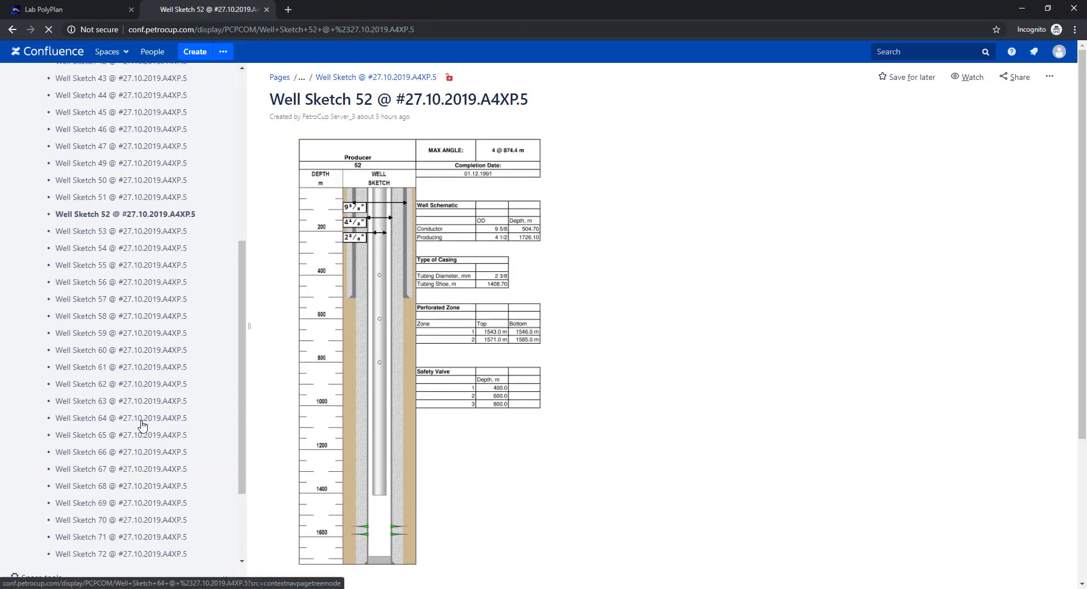
left_click(143, 426)
scroll(143, 426, "down", 3)
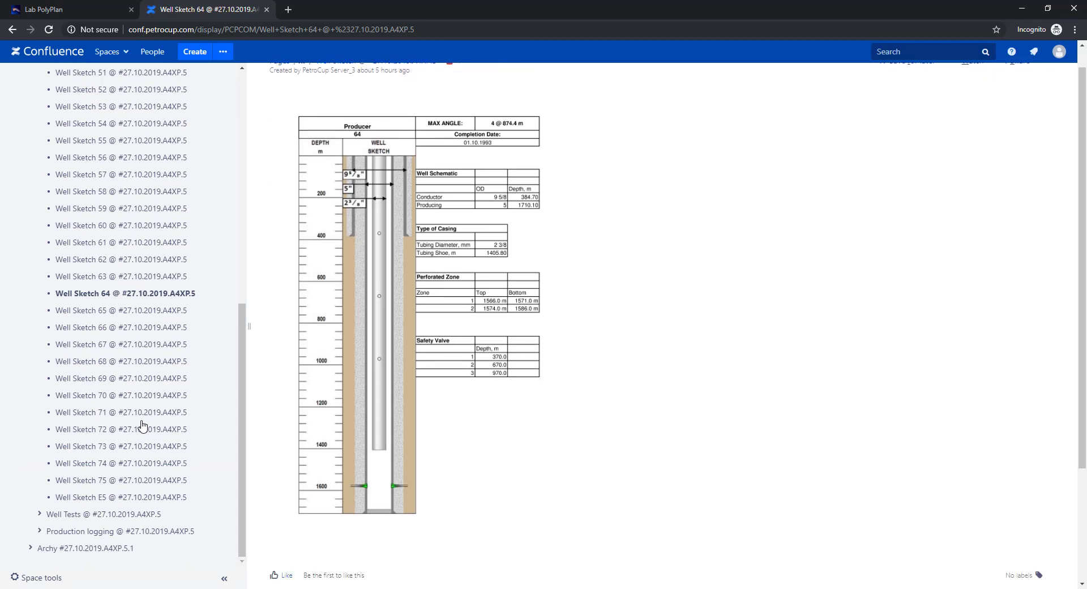
Open the PTA 43 page in Well Tests and examine its pressure history and the shut-in and injection log-log plots
left_click(90, 515)
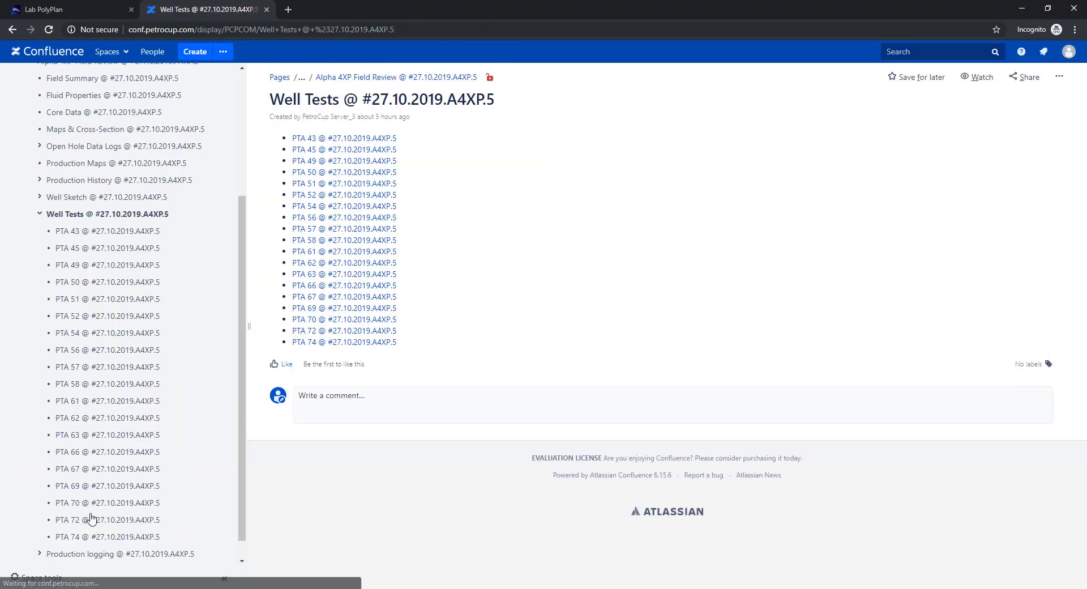
left_click(103, 232)
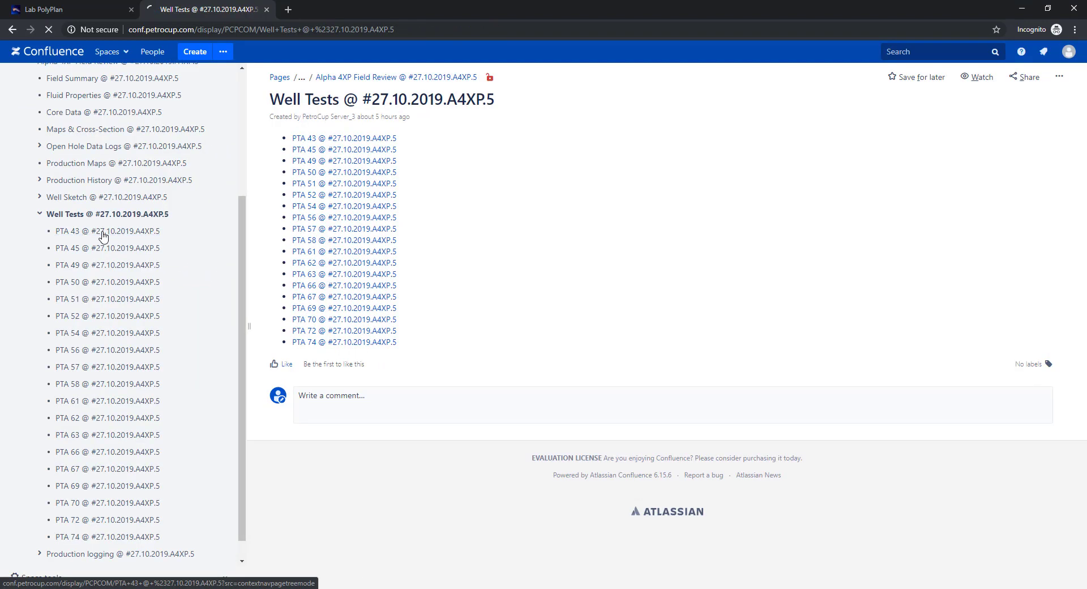
scroll(489, 387, "down", 3)
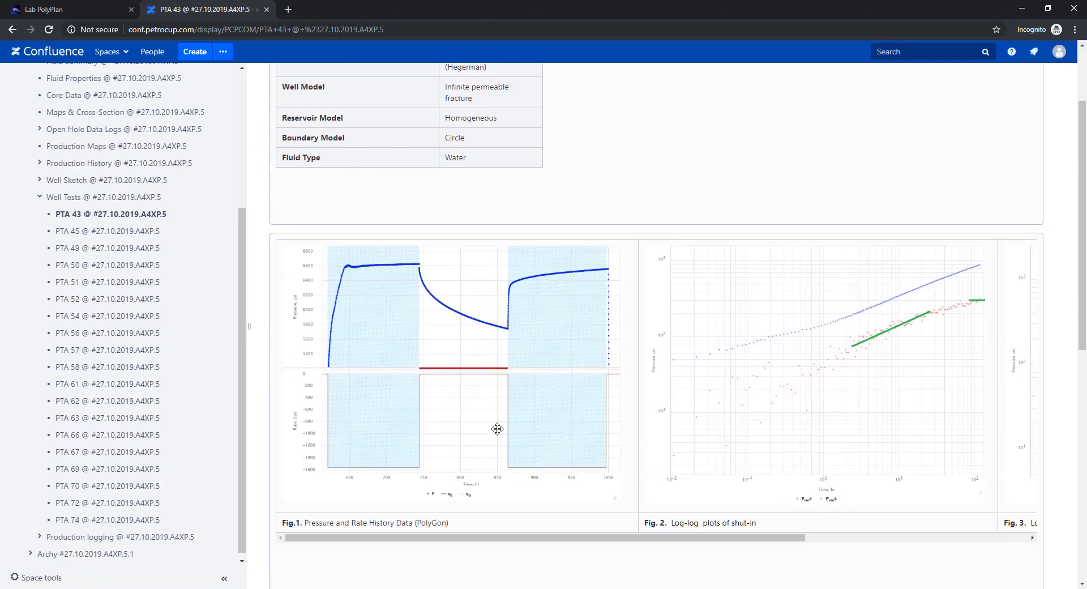
left_click_drag(457, 538, 736, 539)
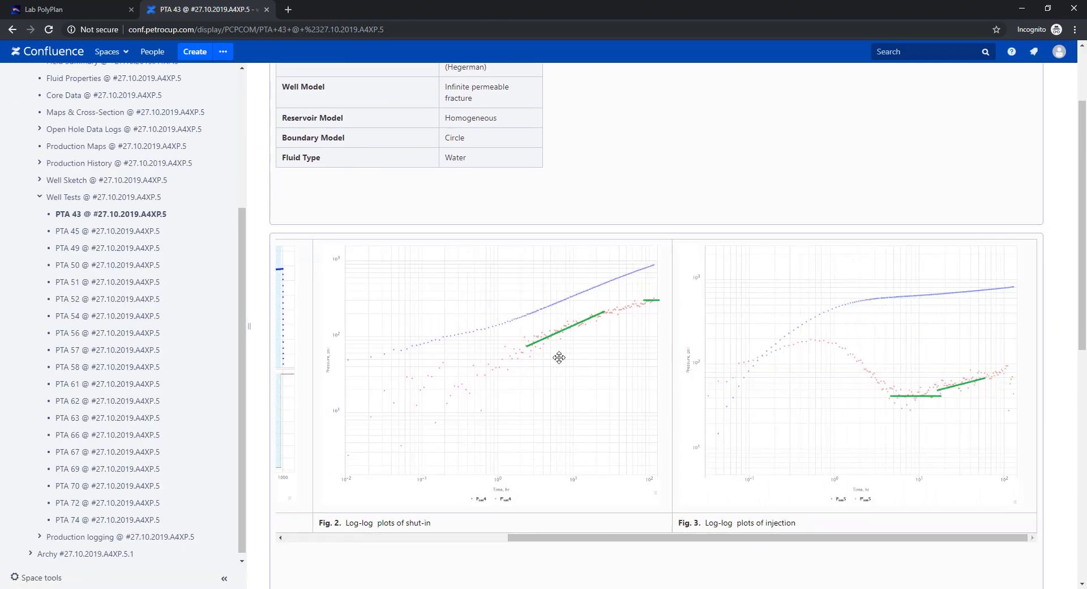
View PTA 43's input data and interpretation tables, and the shut-in and production log-log plots on the PTA 61 page
scroll(549, 326, "down", 5)
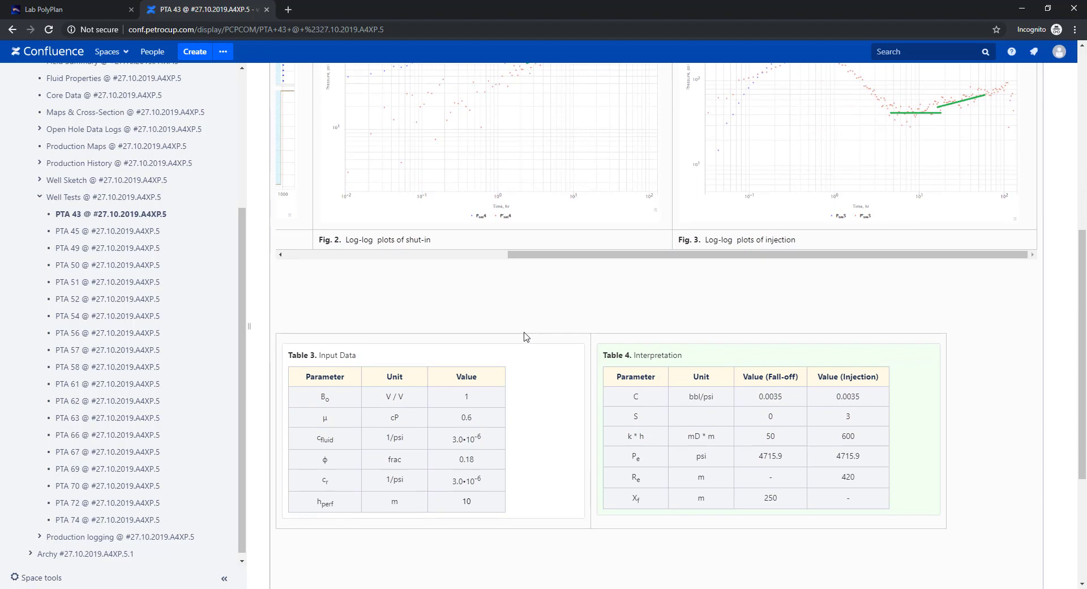
left_click(107, 385)
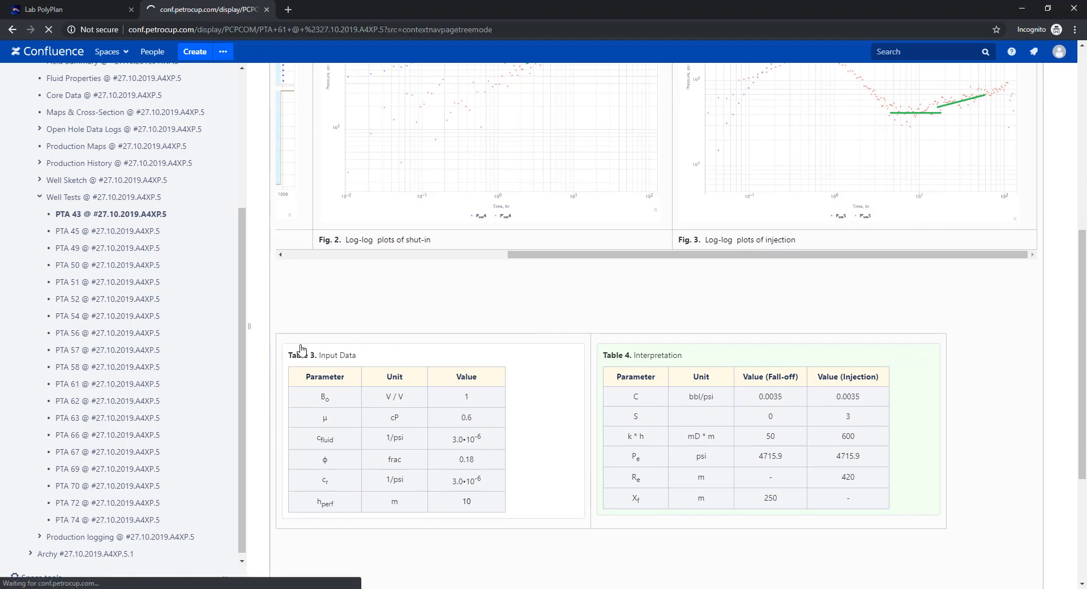
scroll(436, 451, "down", 2)
left_click_drag(454, 533, 659, 539)
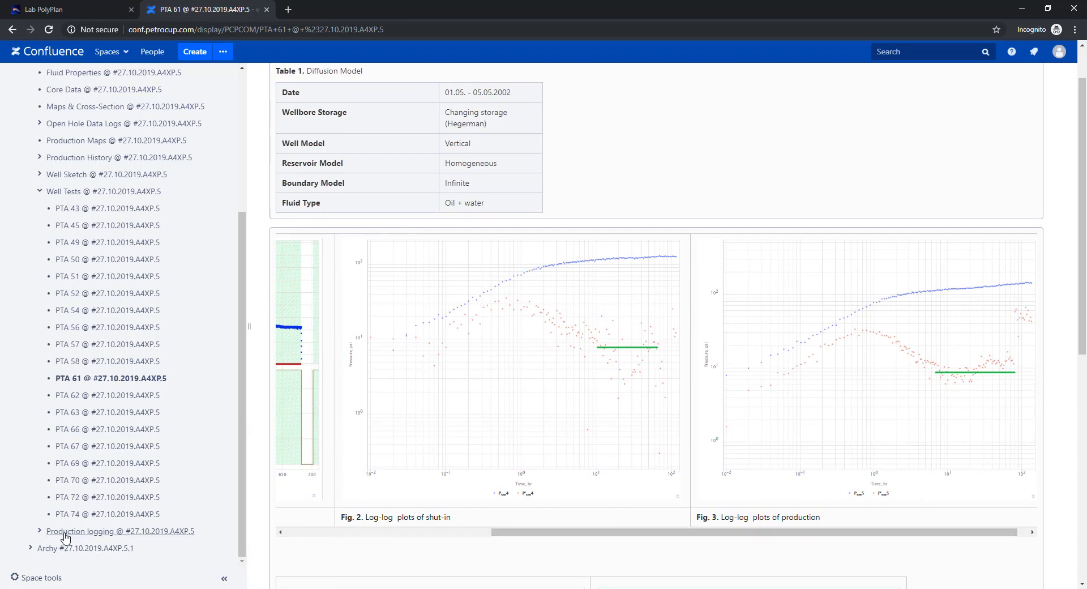
Open the Production logging section and view the flow profiles of PLT 43 and PLT 50
left_click(65, 532)
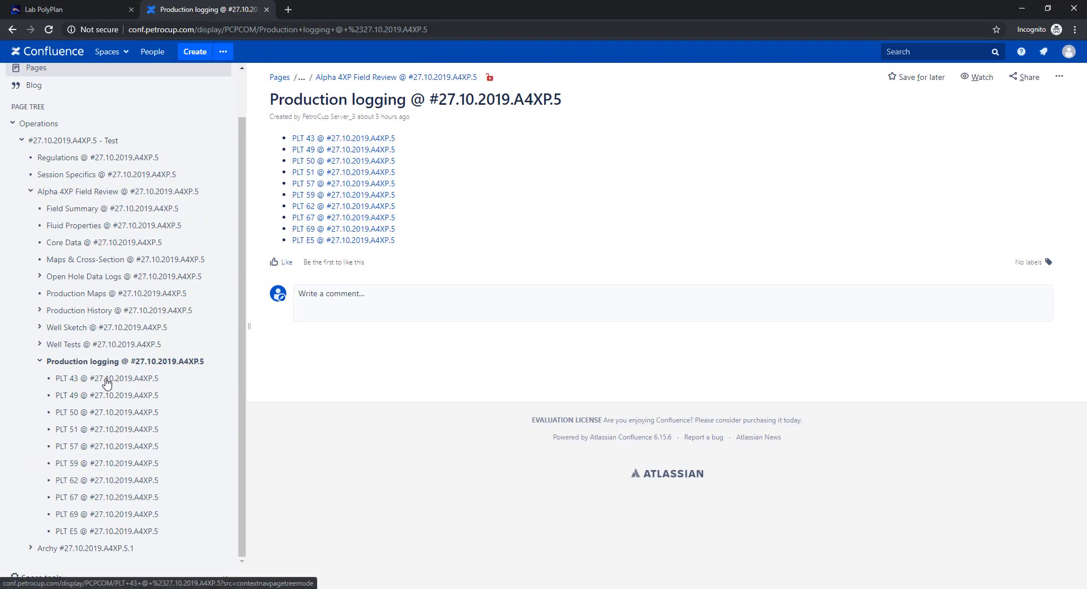
left_click(107, 383)
scroll(601, 310, "down", 1)
scroll(602, 310, "down", 13)
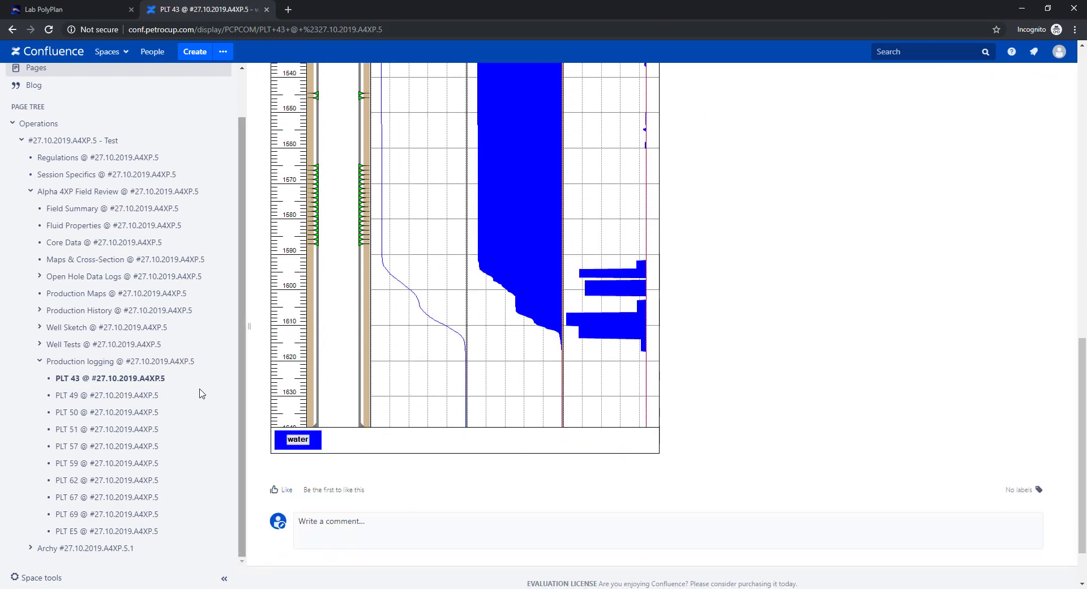
left_click(125, 415)
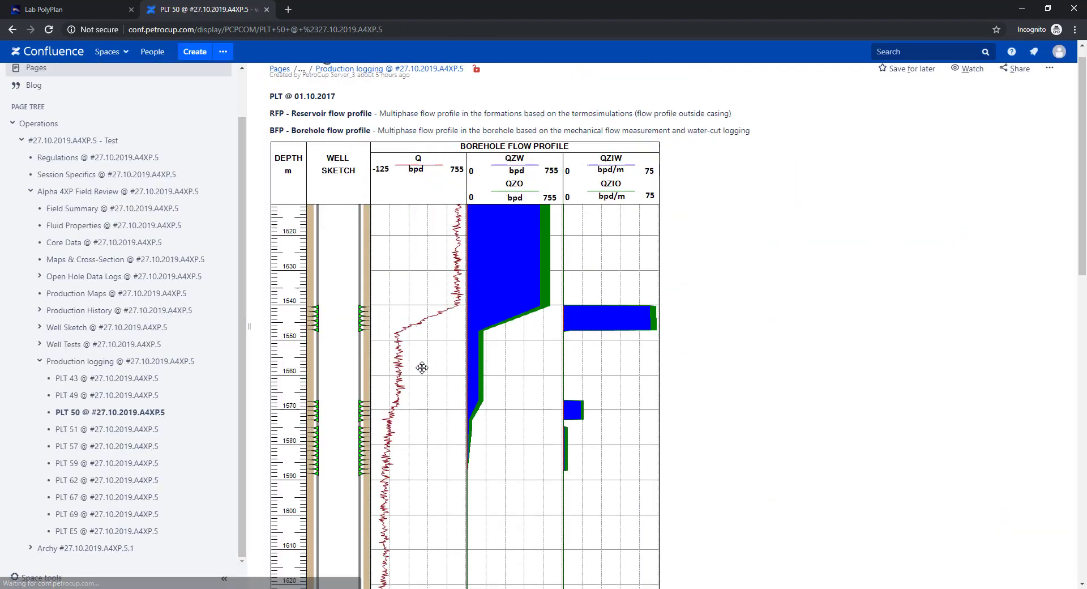
scroll(421, 367, "down", 15)
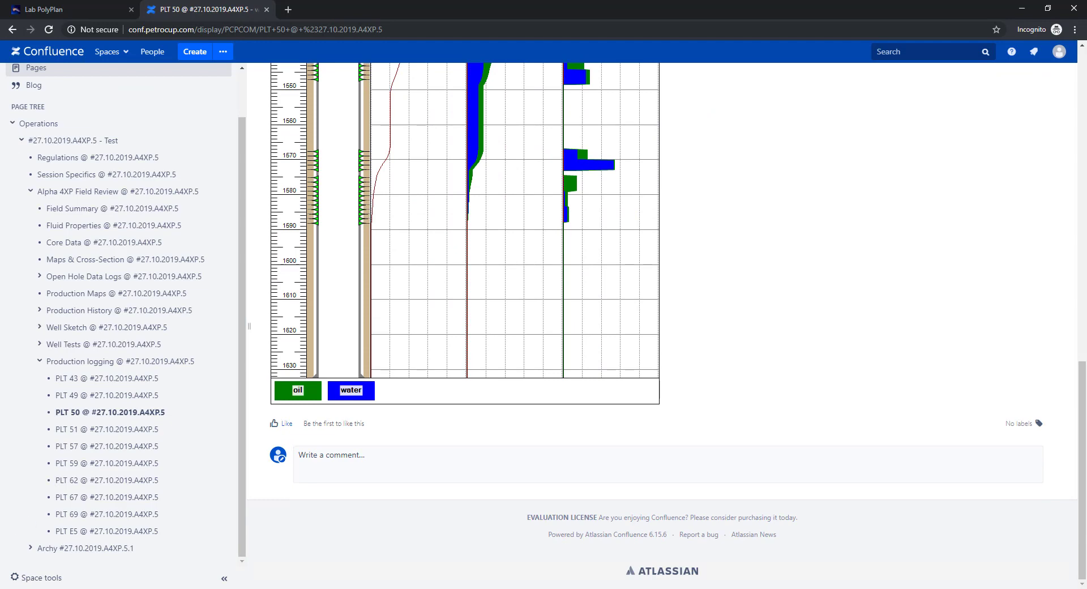
scroll(148, 476, "up", 3)
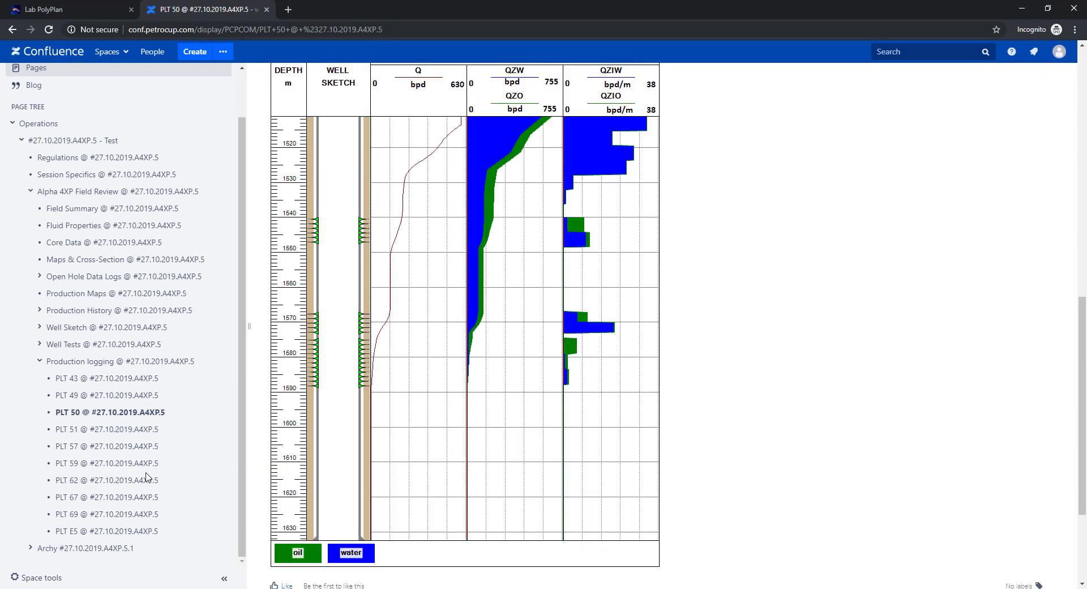
Open the Archy team page and view its Shot #1 pages: Survey Results, Field Response and New Well Data
left_click(100, 548)
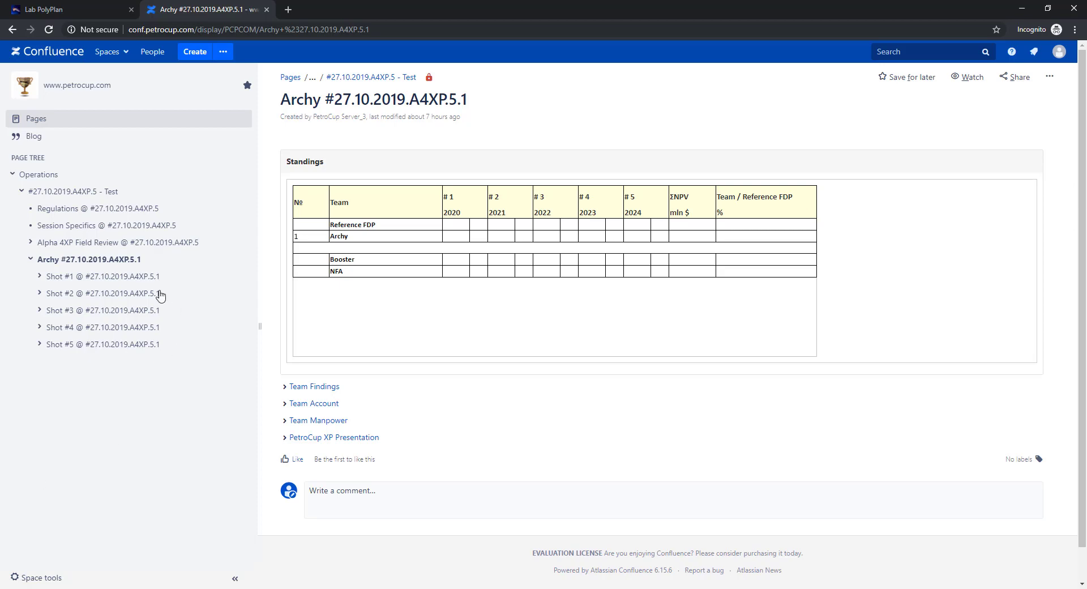
left_click(139, 277)
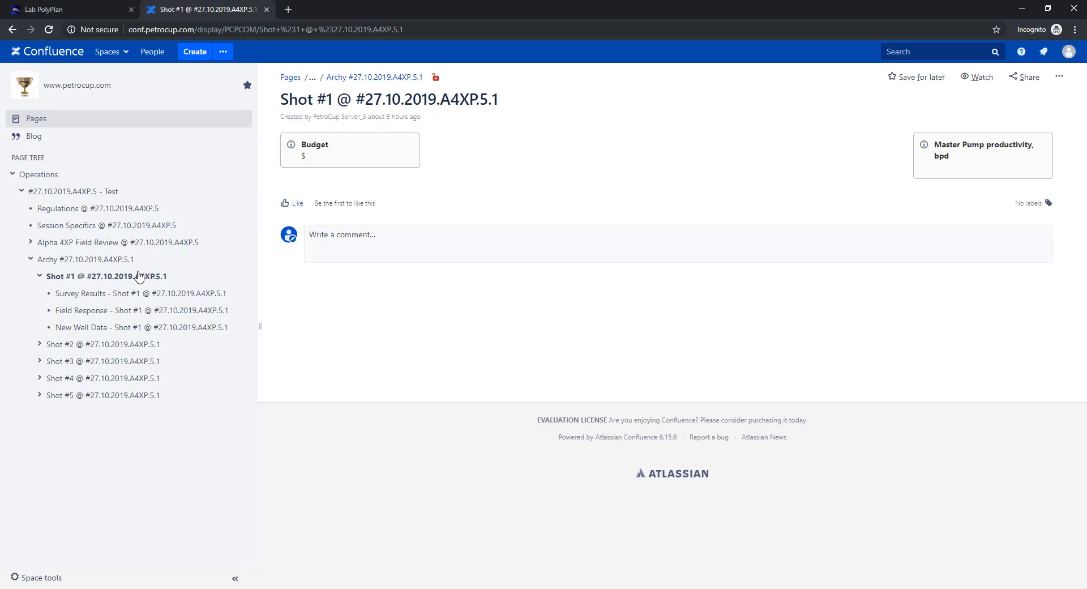
left_click(126, 300)
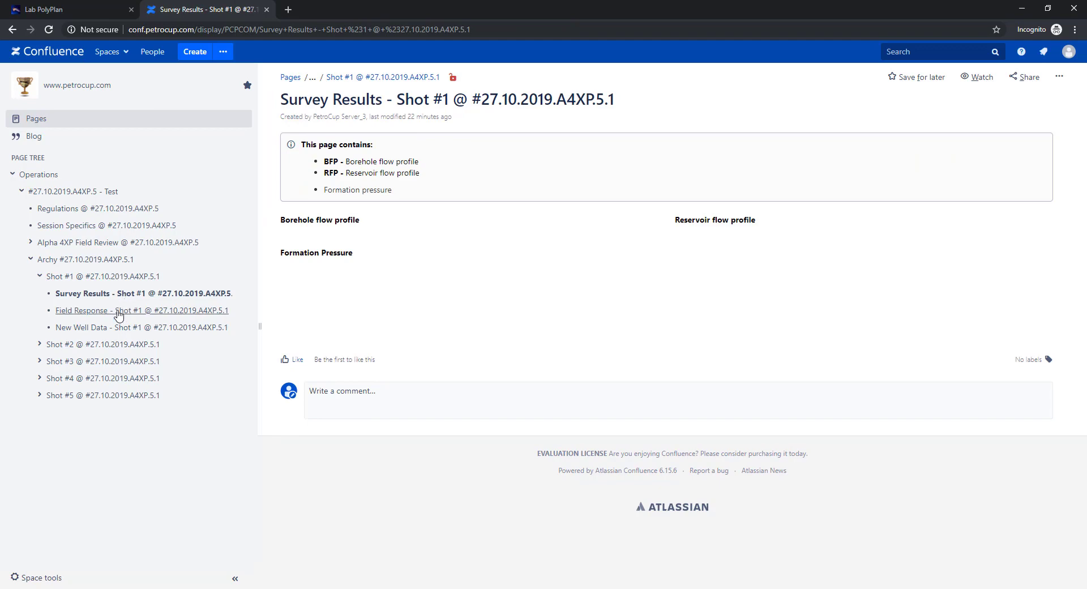
left_click(118, 313)
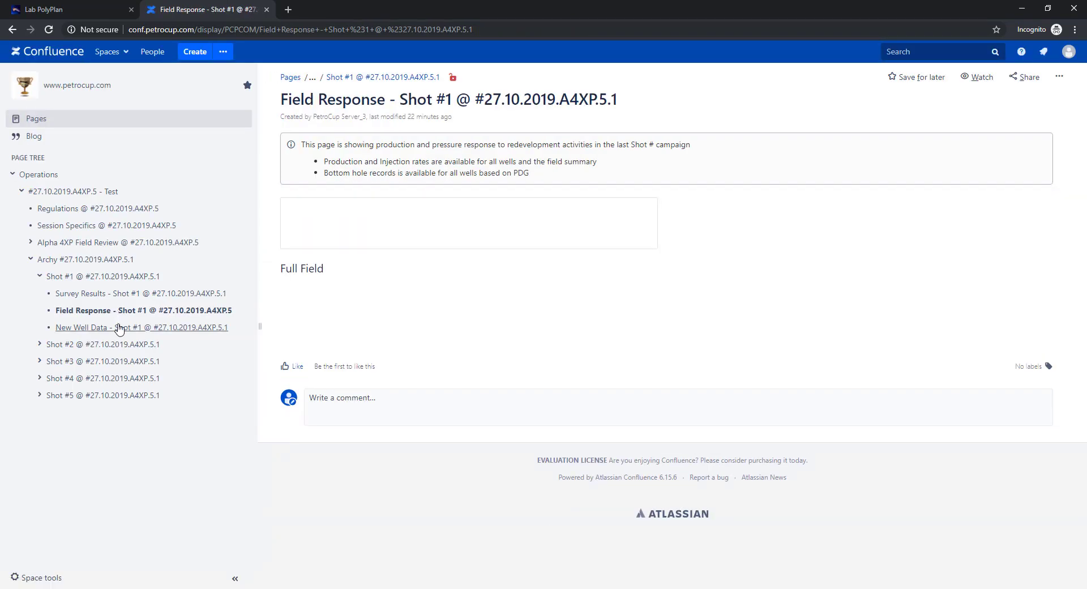
left_click(122, 327)
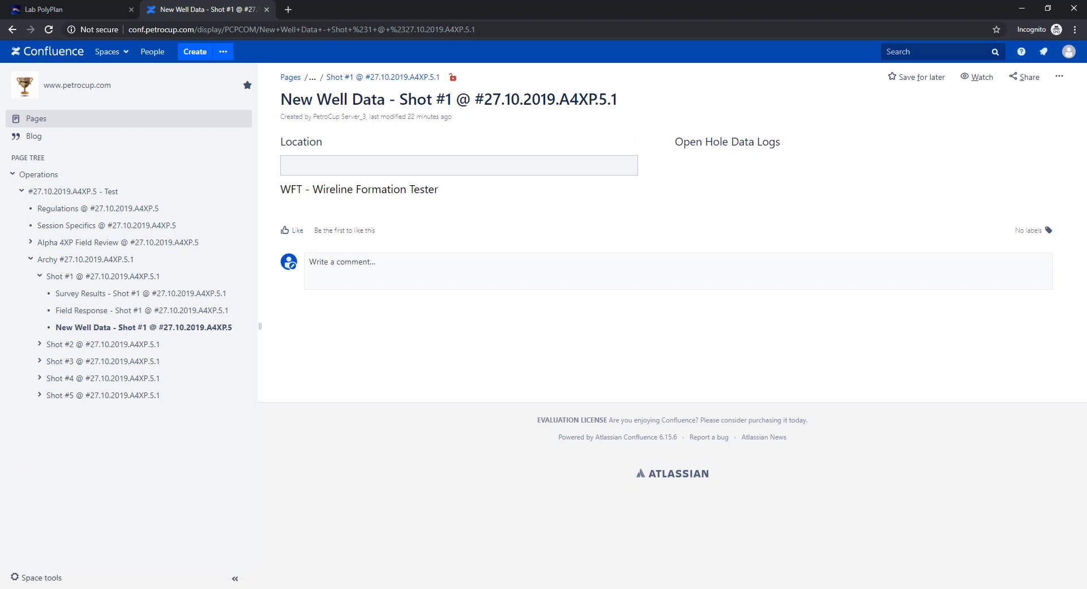
Switch to PolyPlan and view the Well survey, New wells, Workovers, Perforation and Production targets sections
left_click(96, 8)
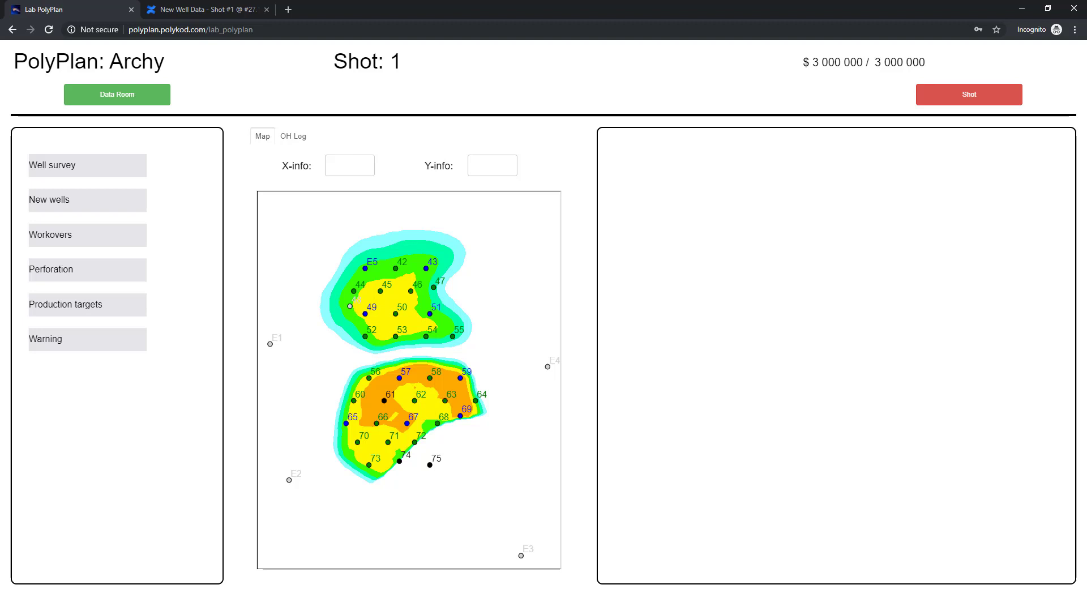
left_click(104, 165)
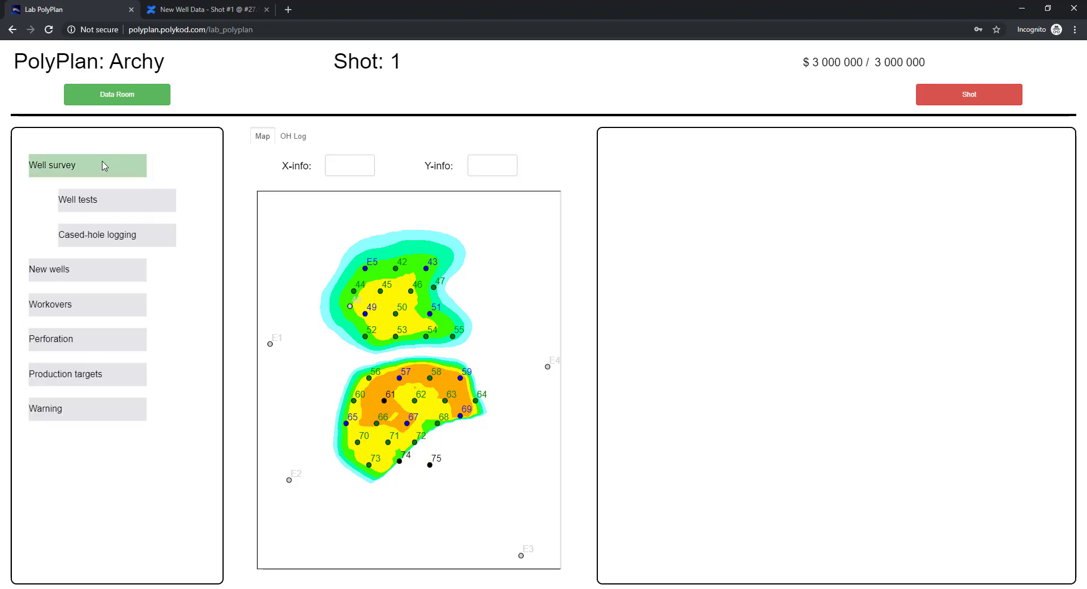
left_click(83, 274)
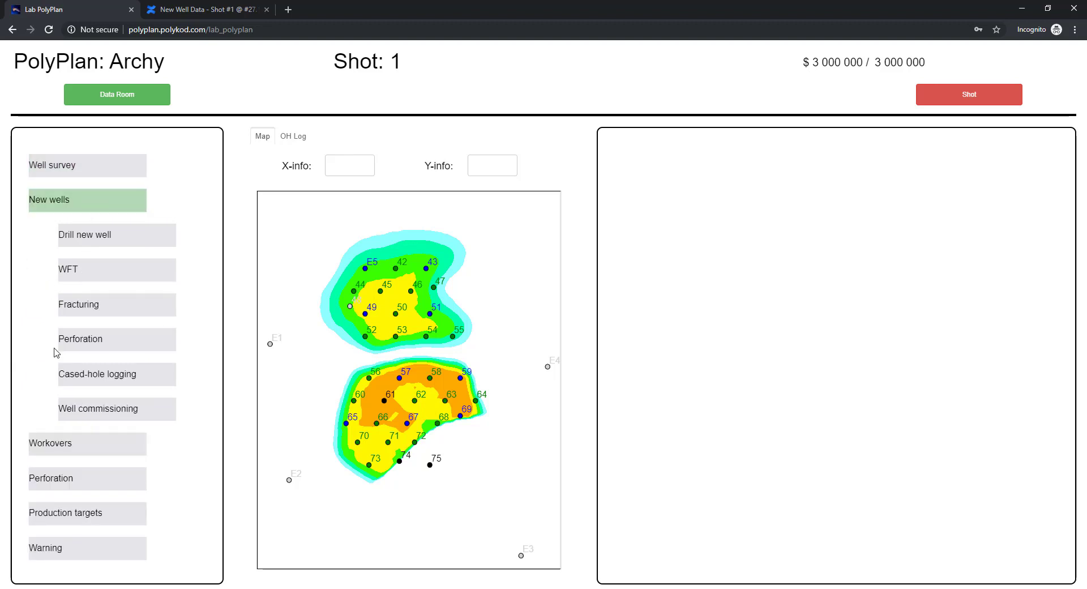
left_click(62, 433)
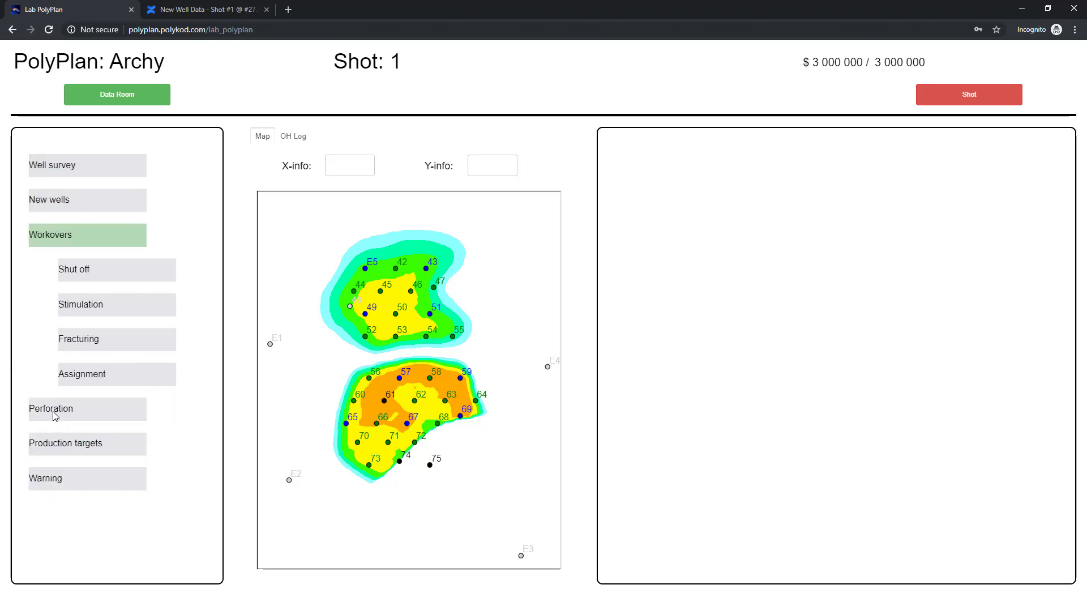
left_click(55, 413)
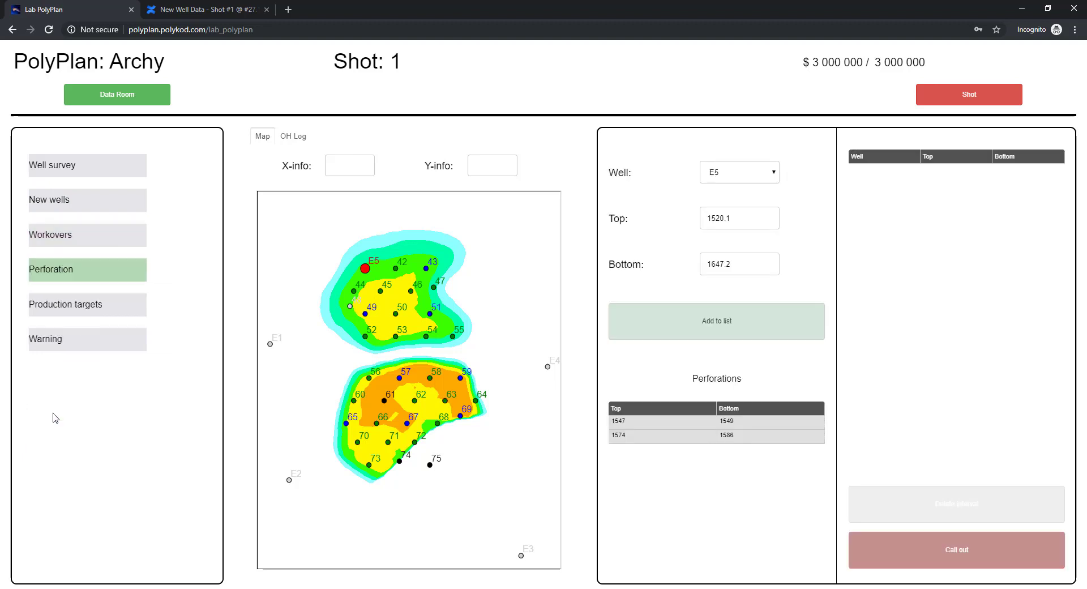
left_click(80, 313)
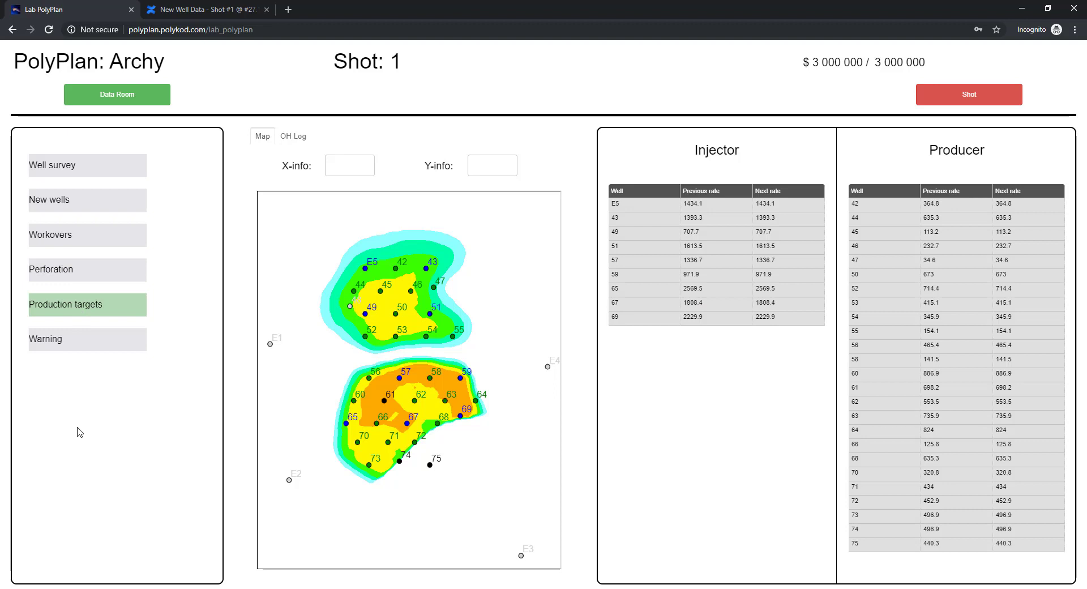
Open the SGS form for well tests within the Well survey section
left_click(89, 164)
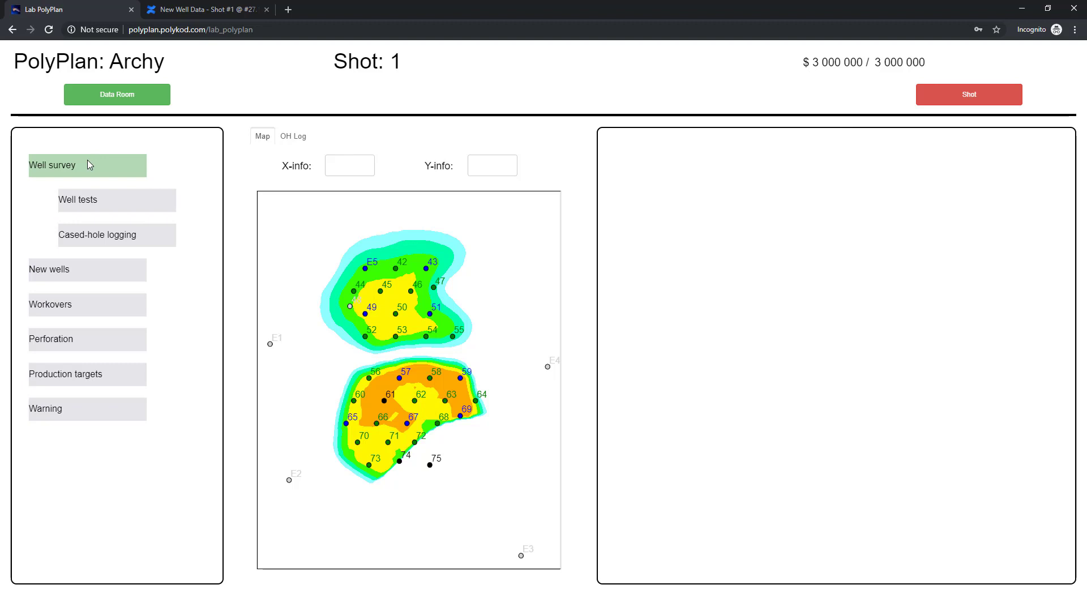
left_click(103, 204)
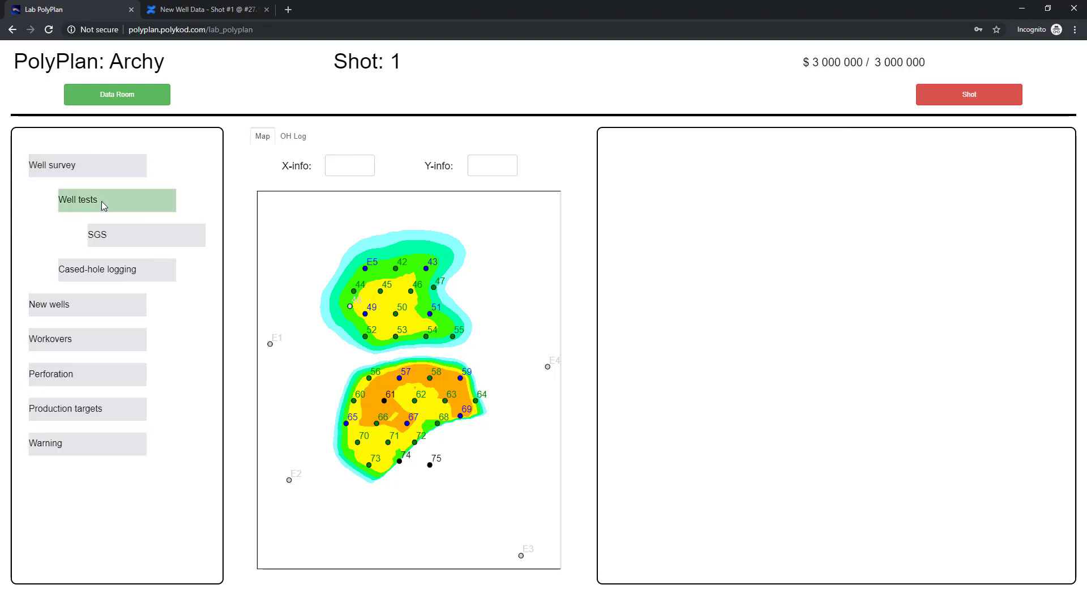
left_click(132, 242)
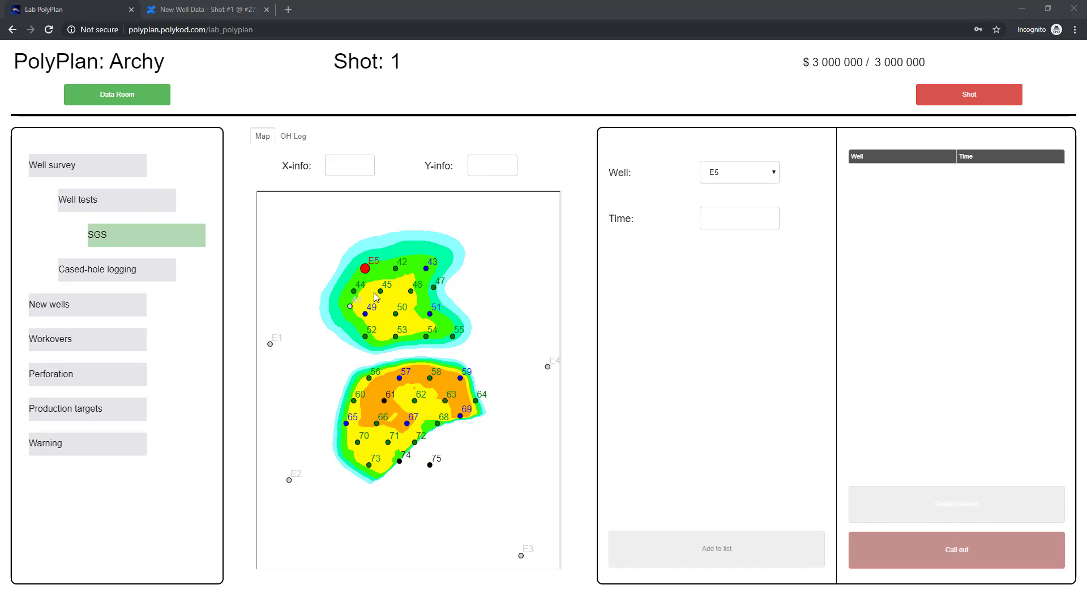
Examine the well markers on the field map around wells 42, 49 and 44 and around well 74
scroll(376, 295, "up", 5)
left_click_drag(474, 223, 425, 325)
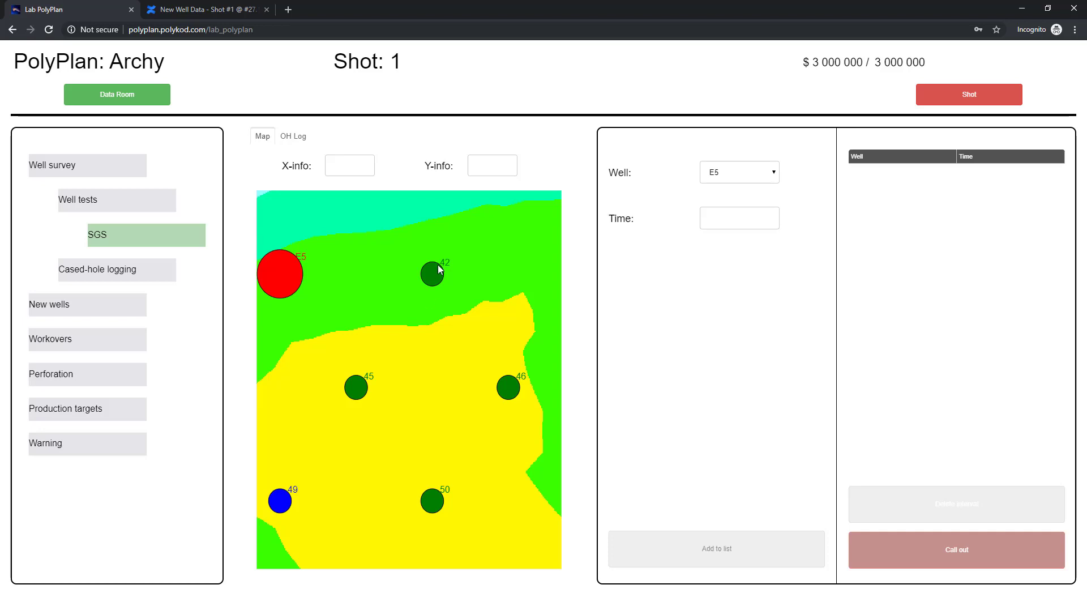
left_click_drag(380, 418, 518, 300)
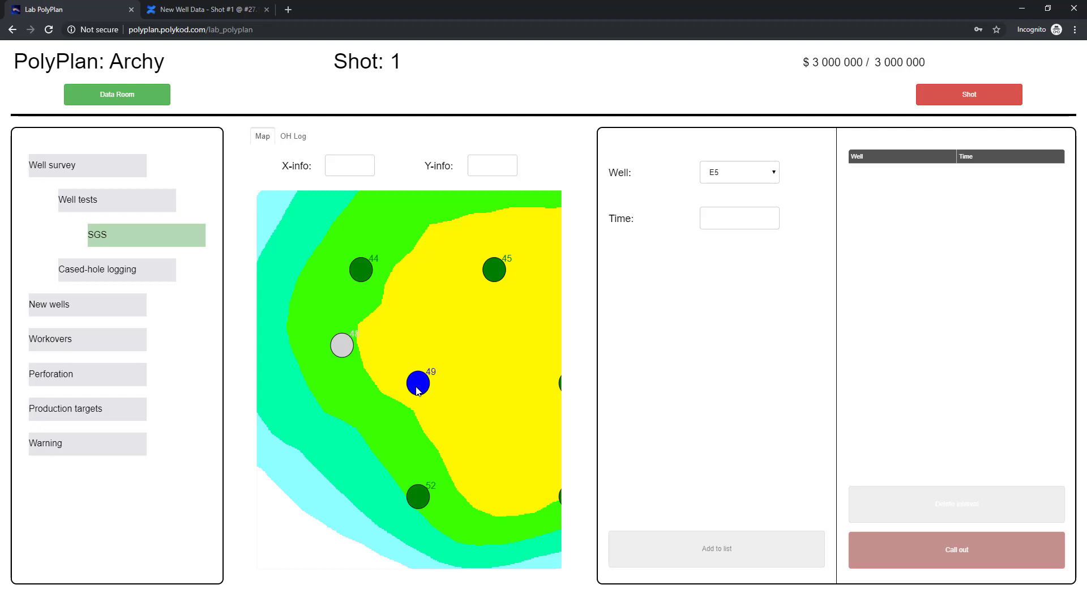
left_click_drag(334, 399, 428, 351)
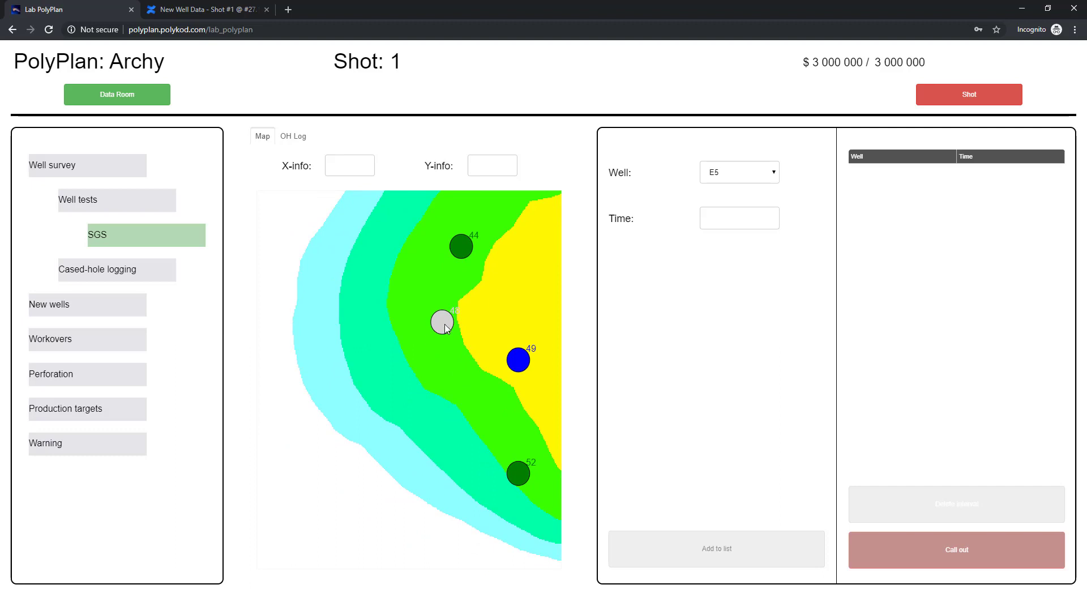
scroll(445, 327, "down", 5)
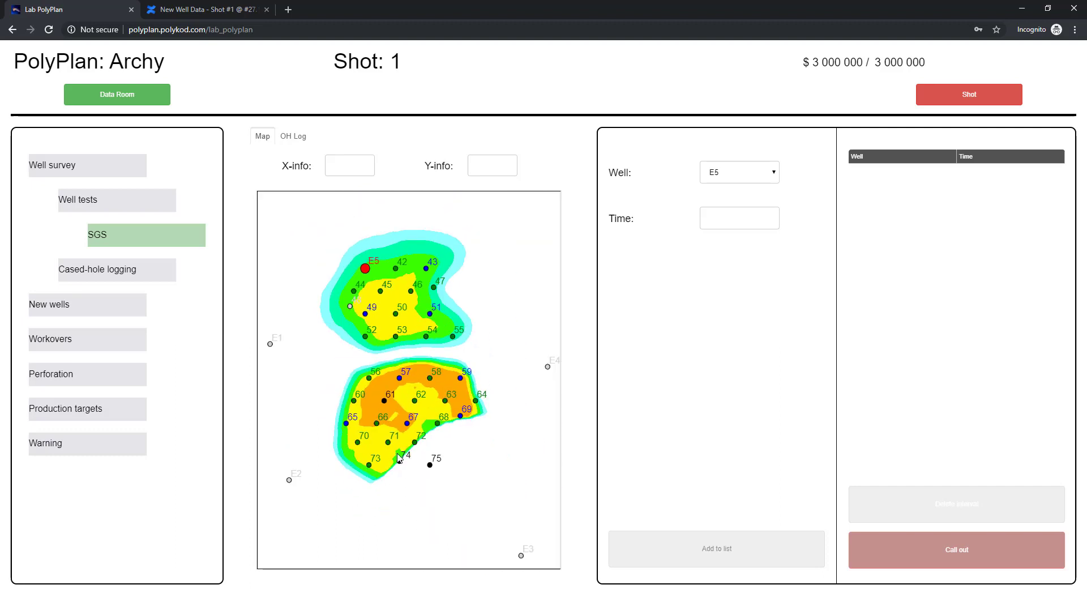
scroll(402, 452, "up", 5)
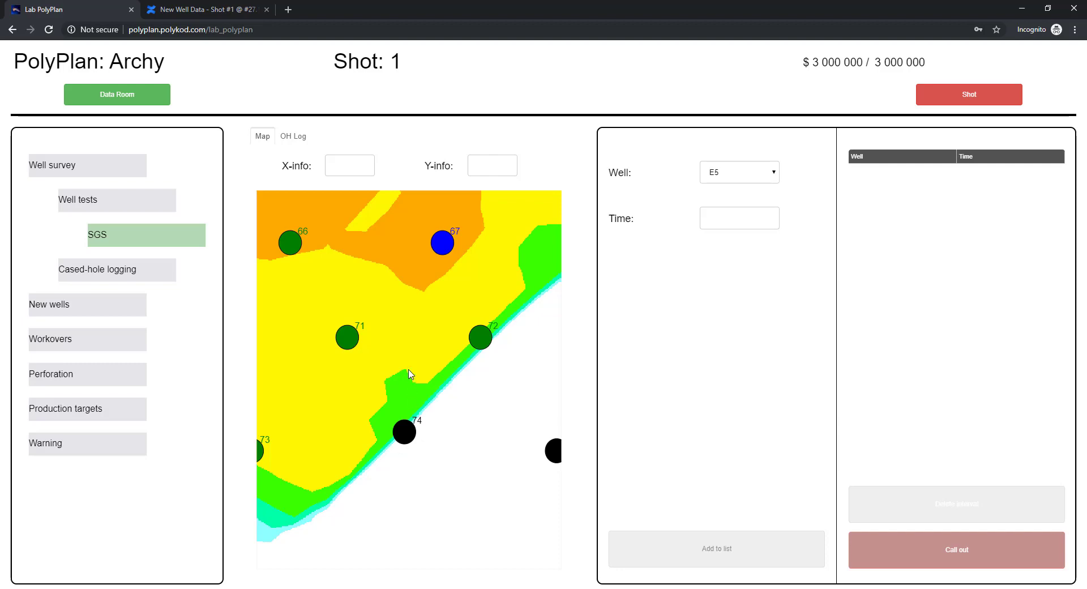
scroll(411, 379, "down", 5)
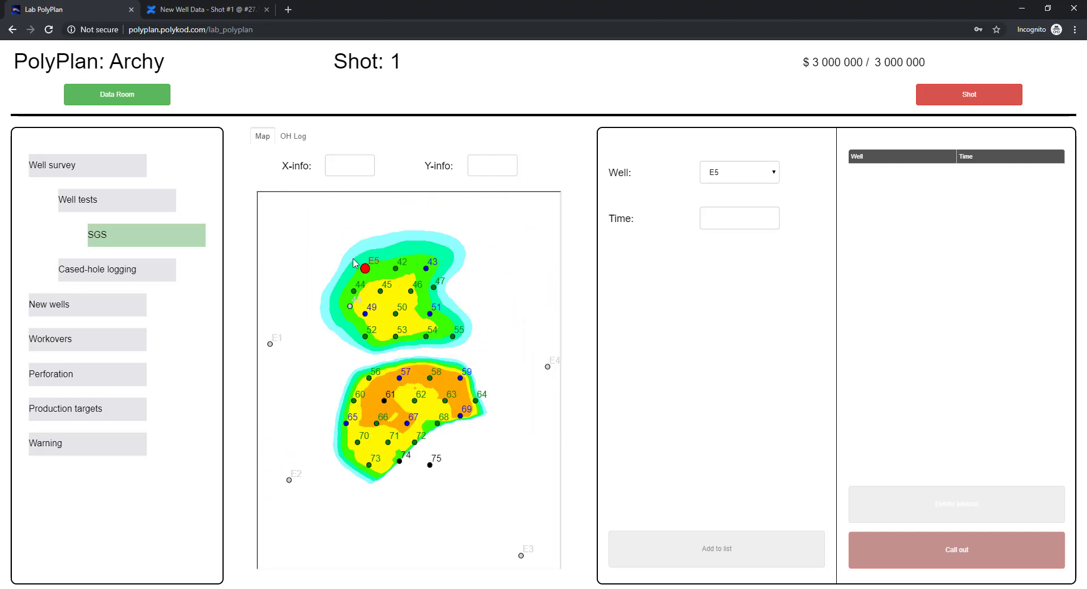
scroll(359, 260, "up", 5)
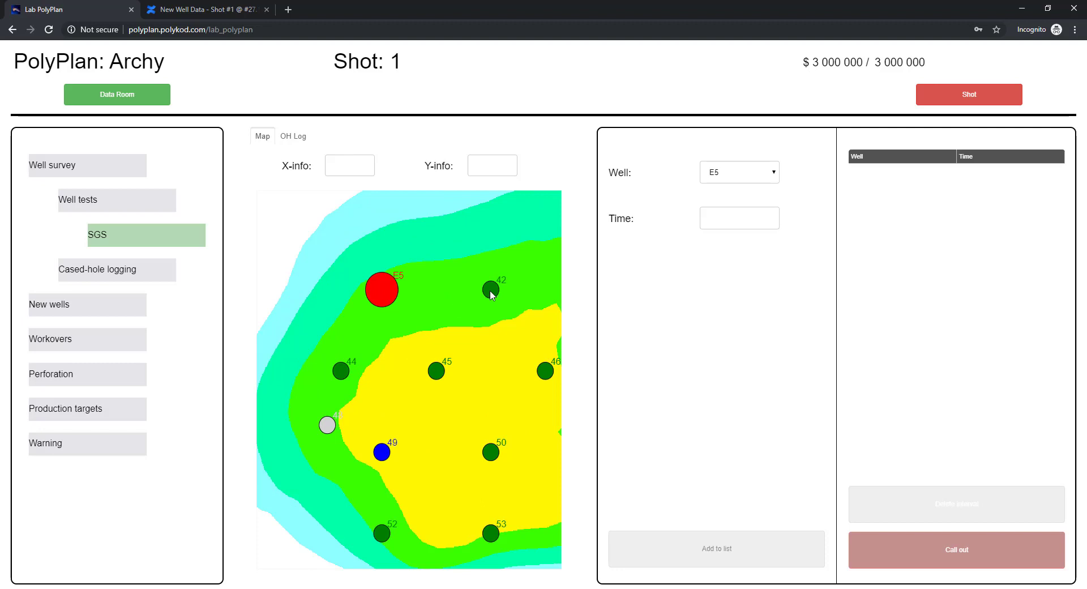
Select wells E5, 45, 42, 50 and 46 one after another on the field map
left_click(388, 301)
left_click(438, 370)
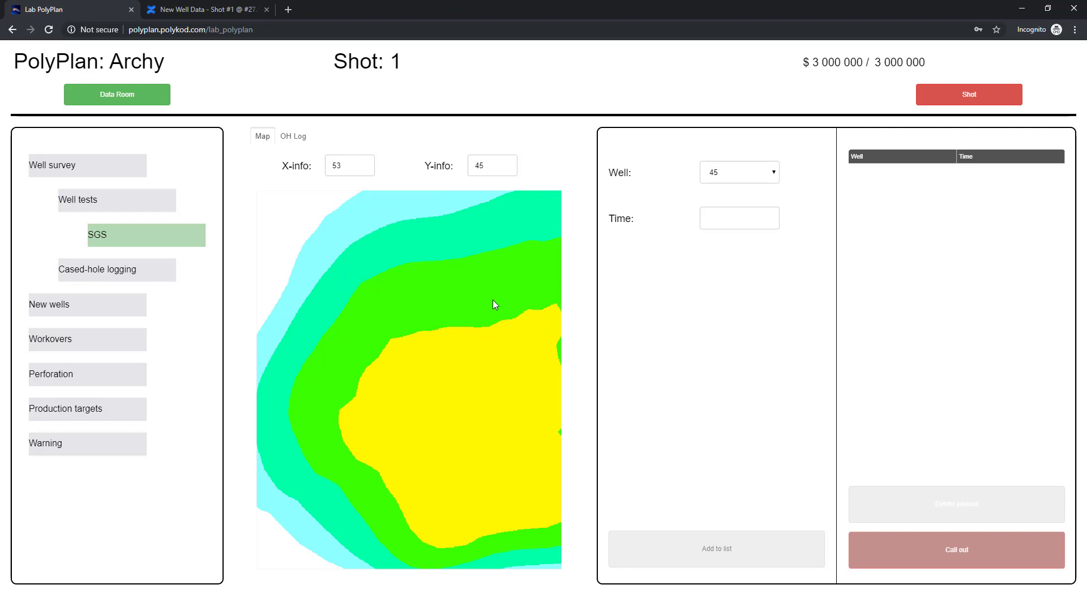
left_click(491, 293)
left_click(499, 451)
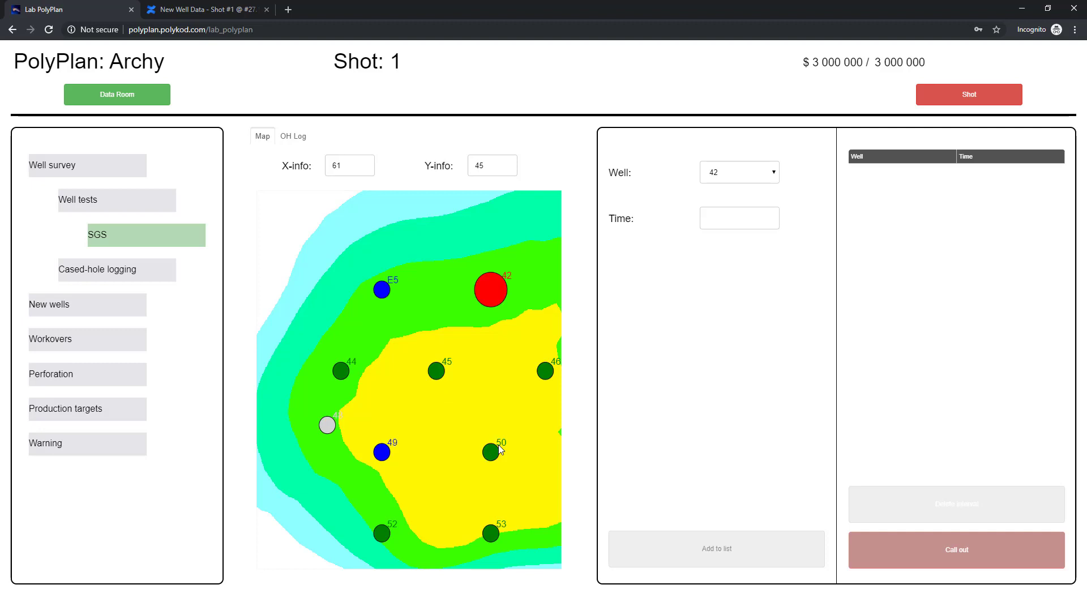
left_click(543, 372)
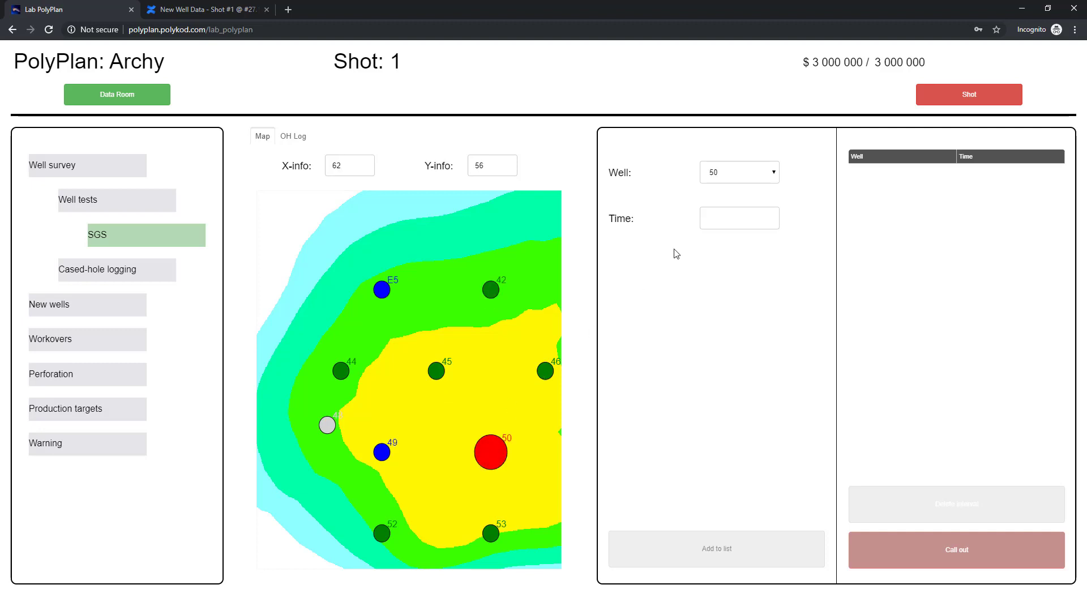
Choose well 50 for the SGS survey, set its time to 4, and add it to the list
left_click(751, 175)
left_click(730, 263)
left_click(725, 175)
left_click(737, 219)
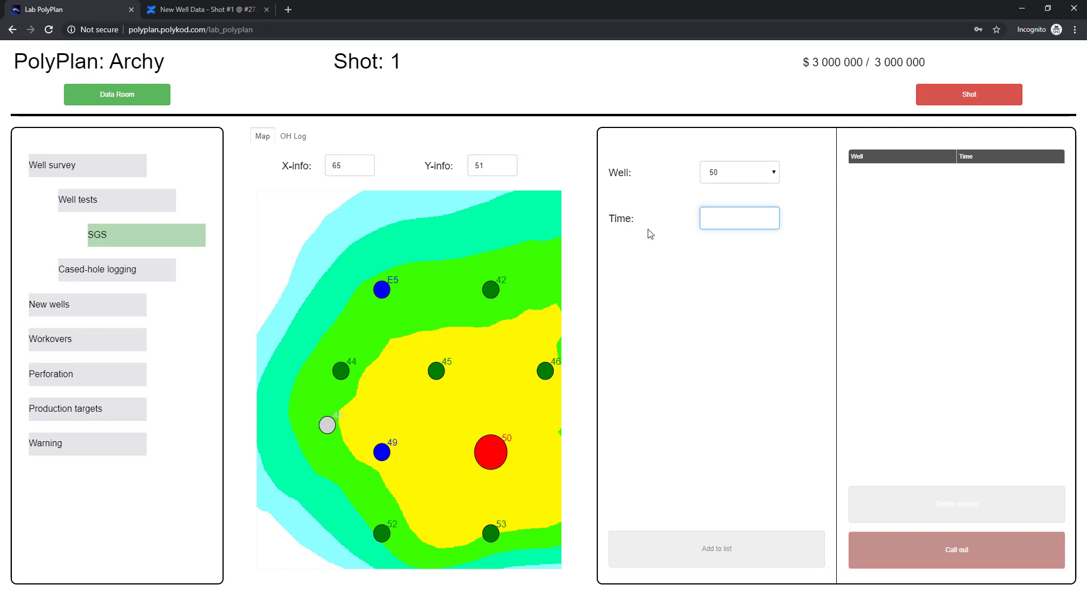
type("4")
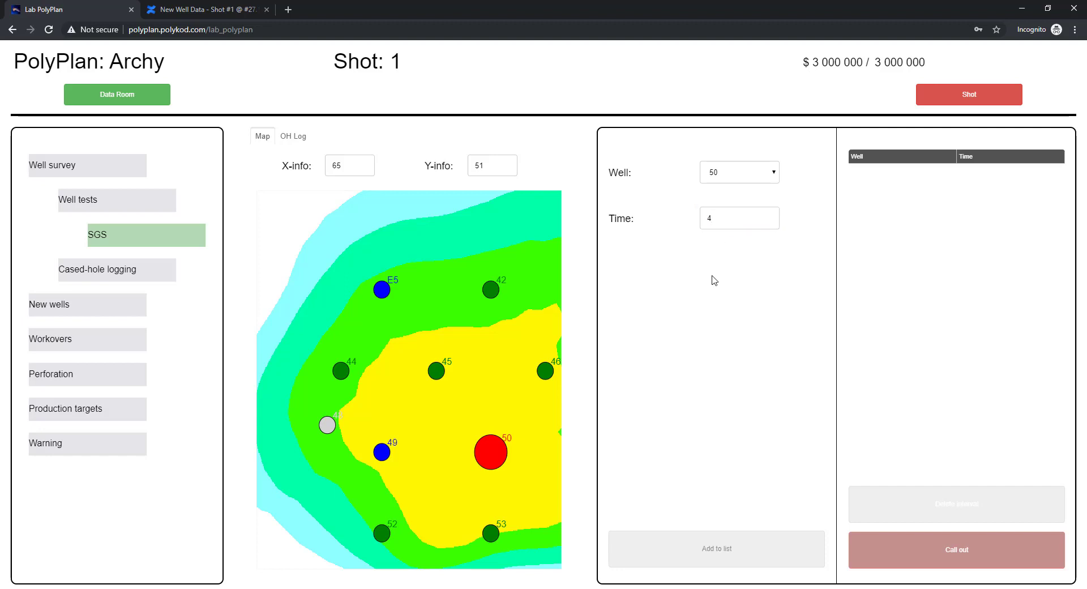
left_click(695, 559)
scroll(449, 399, "down", 1)
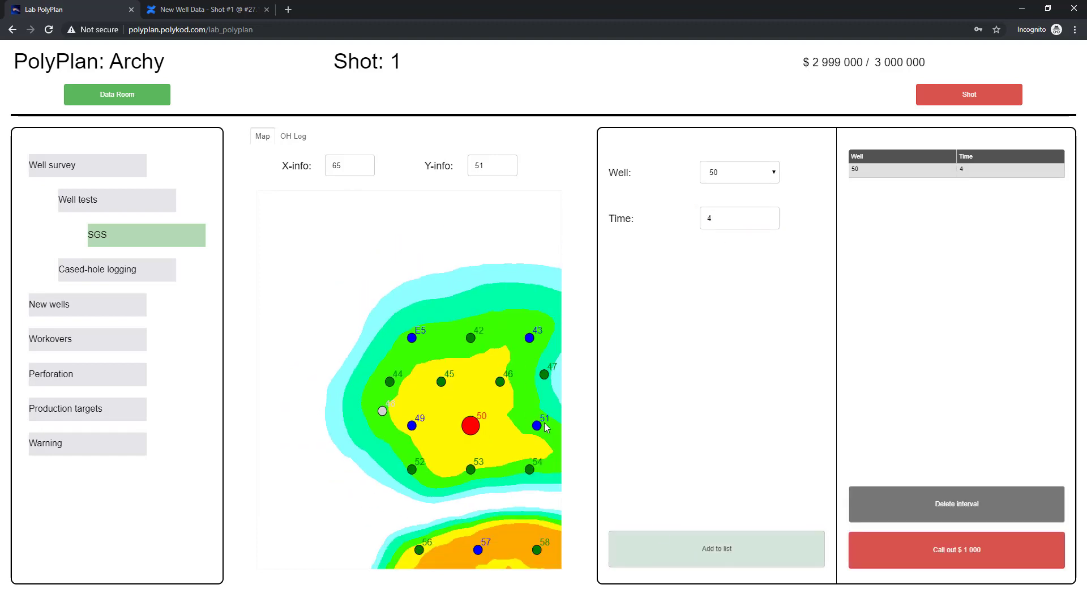
Add wells 57, 62 and 74 from the field map to the SGS survey list with a time of 4
scroll(536, 430, "down", 1)
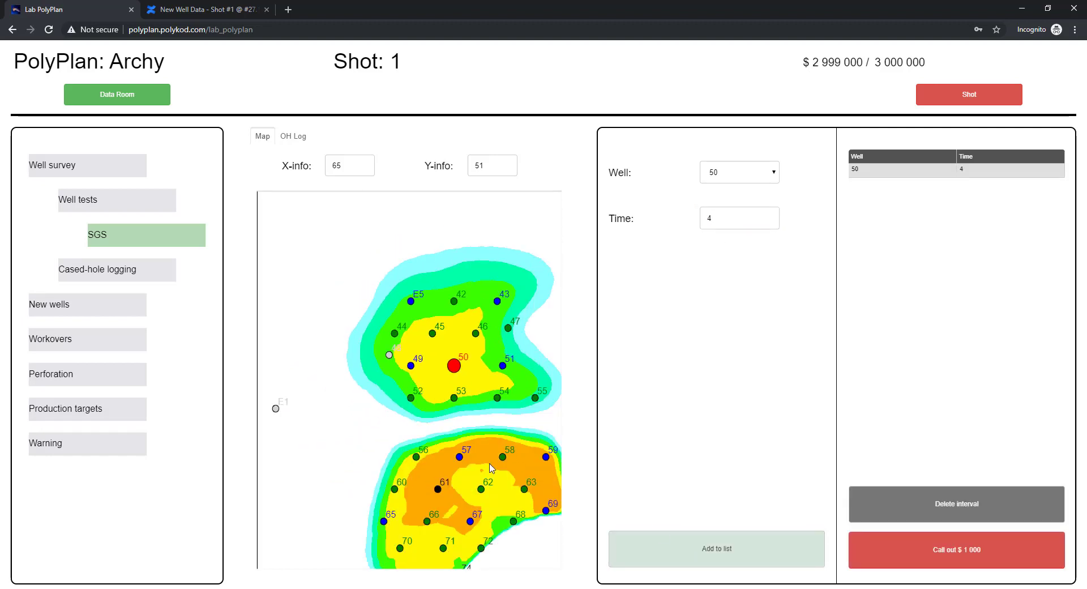
left_click(460, 457)
left_click(712, 555)
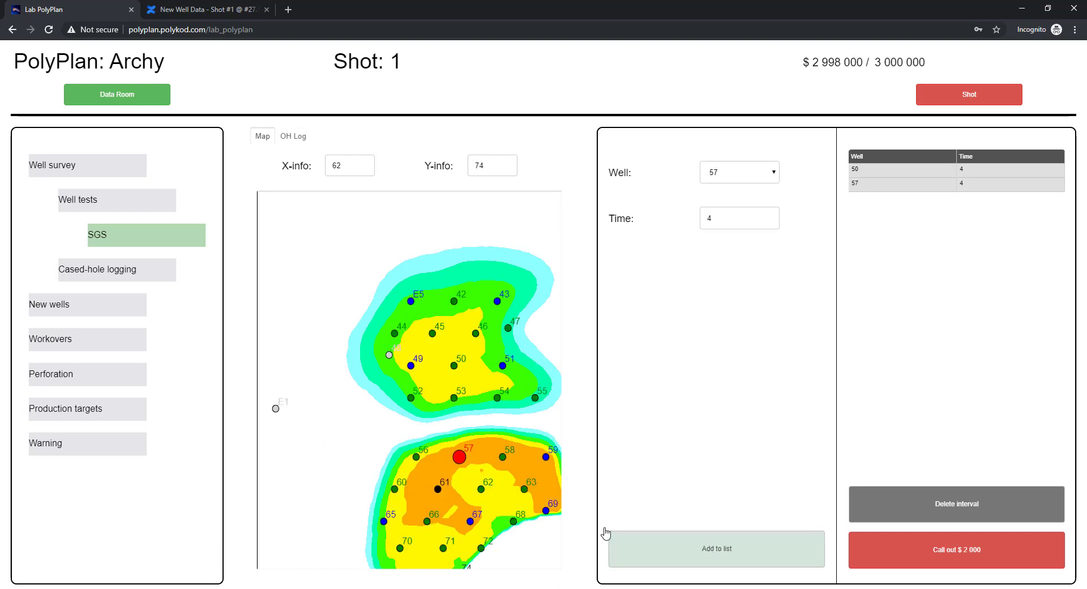
left_click(482, 491)
left_click(677, 550)
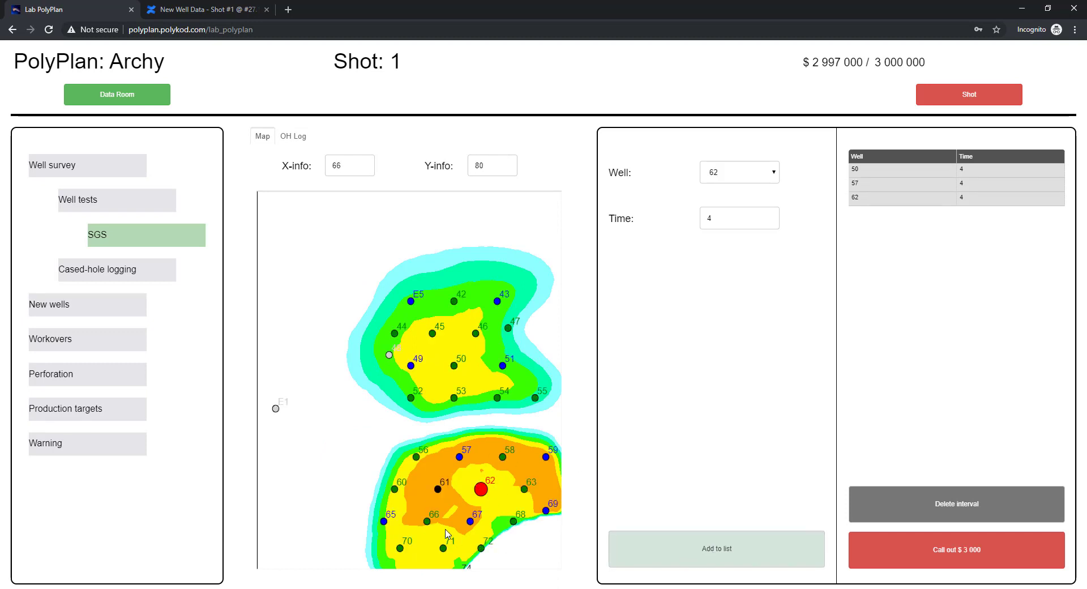
scroll(440, 533, "down", 1)
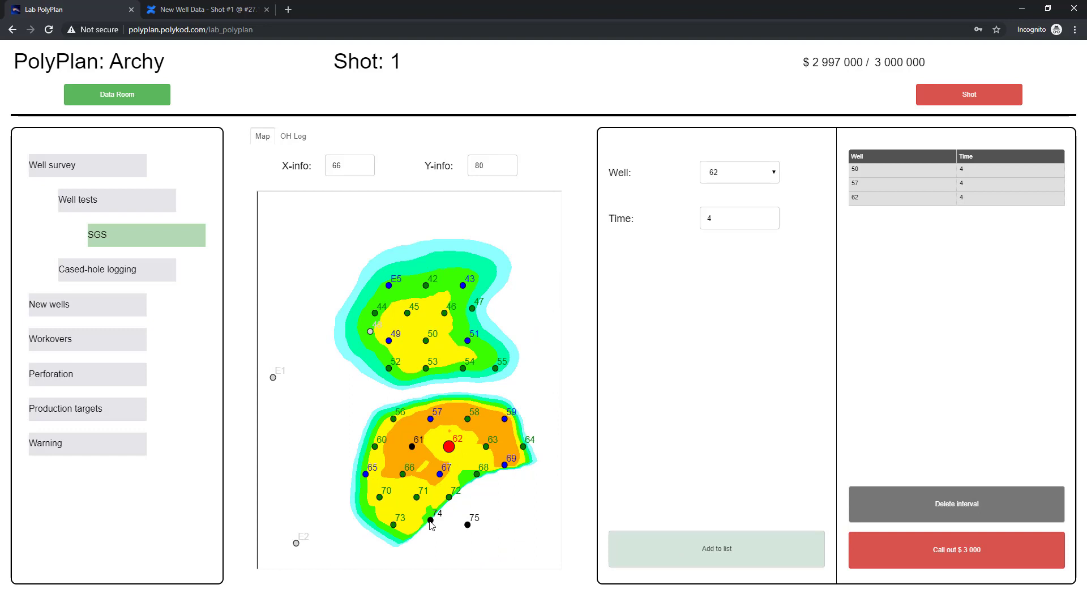
left_click(685, 547)
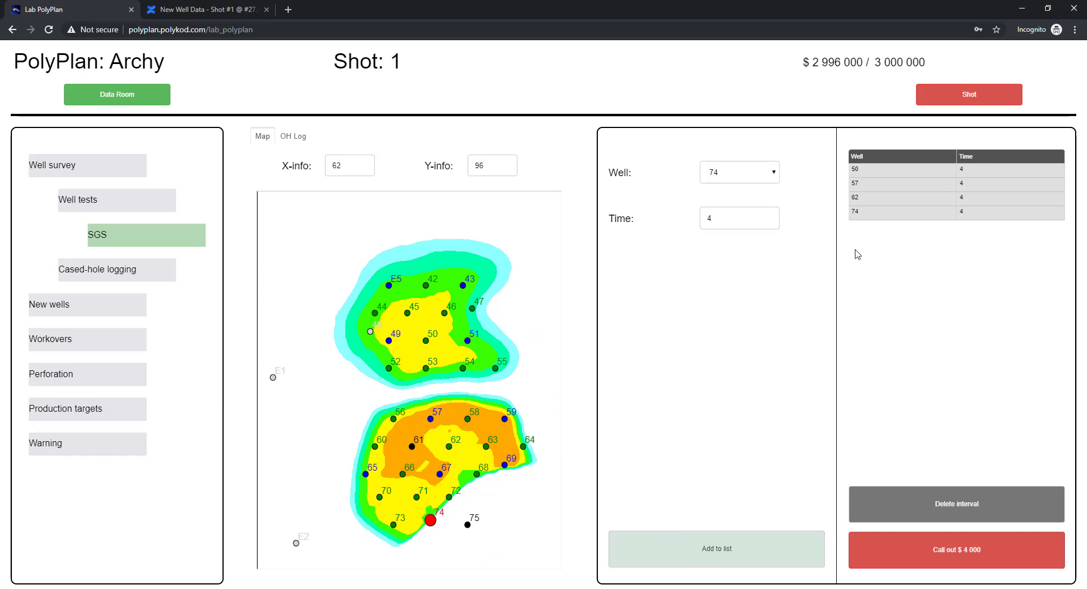
Replace well 62 with well 69 in the SGS survey list and call out the survey
left_click(892, 200)
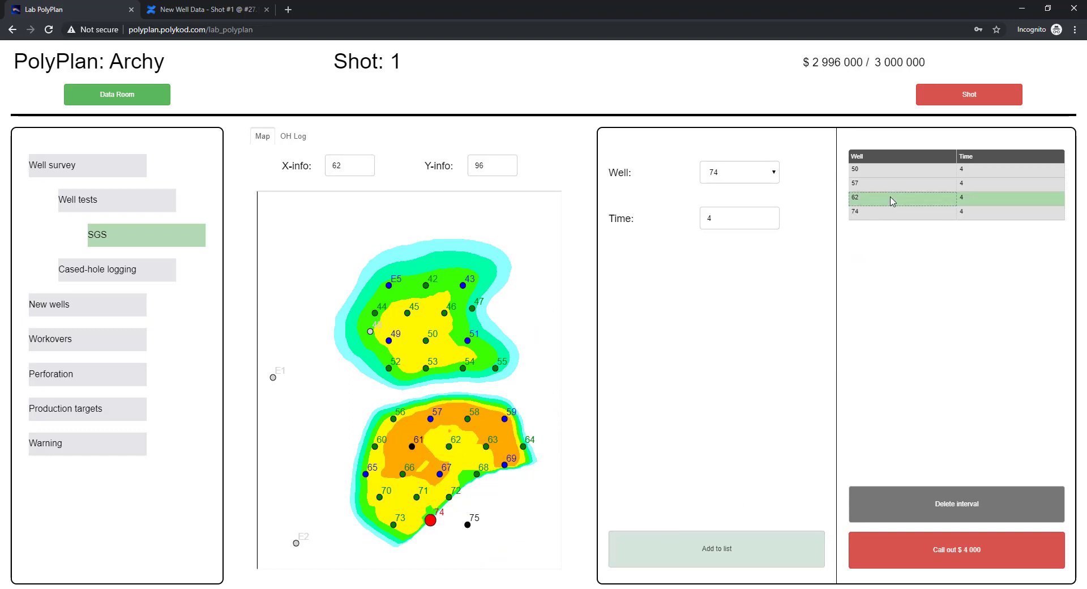
left_click(964, 503)
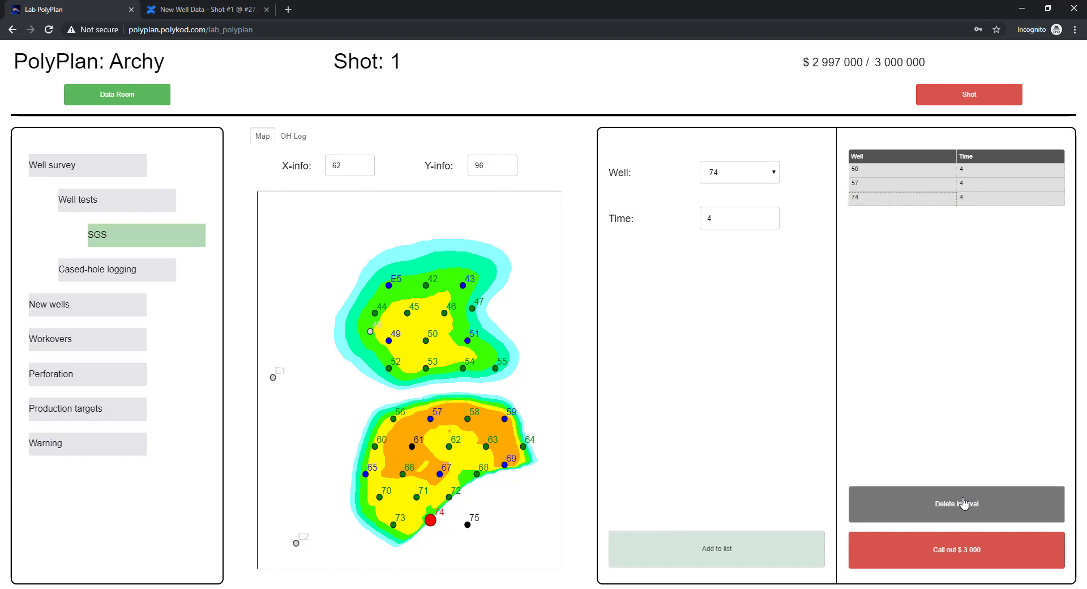
left_click(504, 465)
left_click(696, 549)
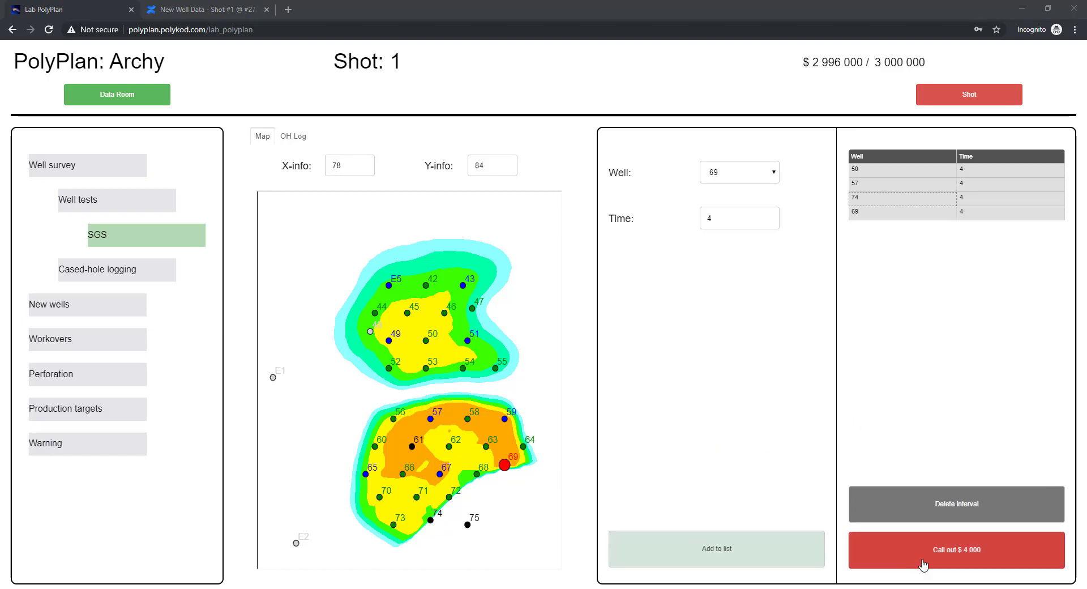
left_click(923, 562)
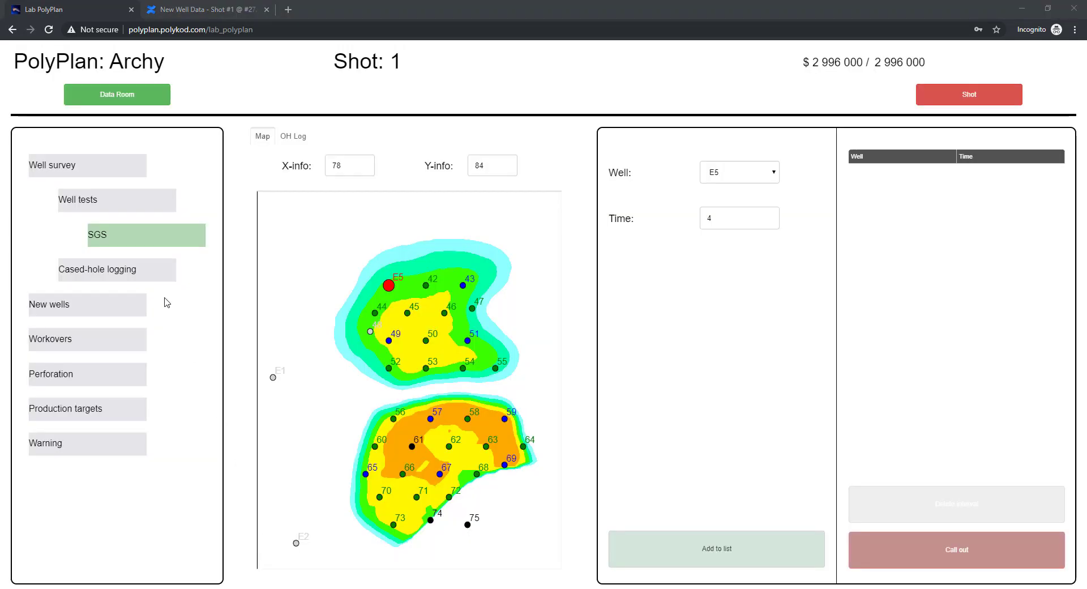
Open the Shot #1 Survey Results page in Confluence and read the formation pressure table
left_click(185, 9)
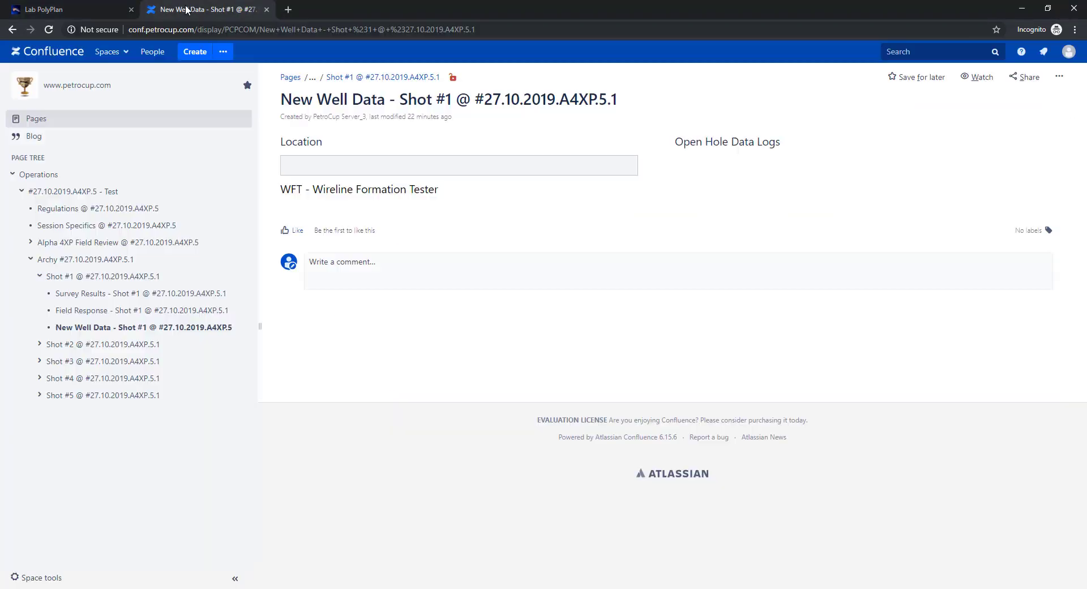
left_click(143, 299)
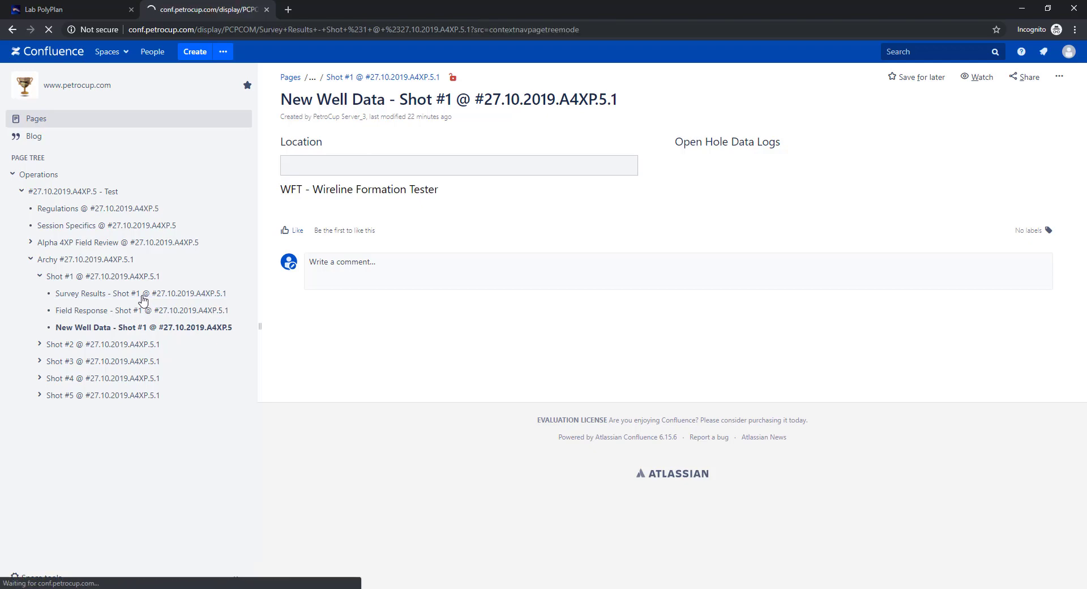
scroll(302, 379, "down", 1)
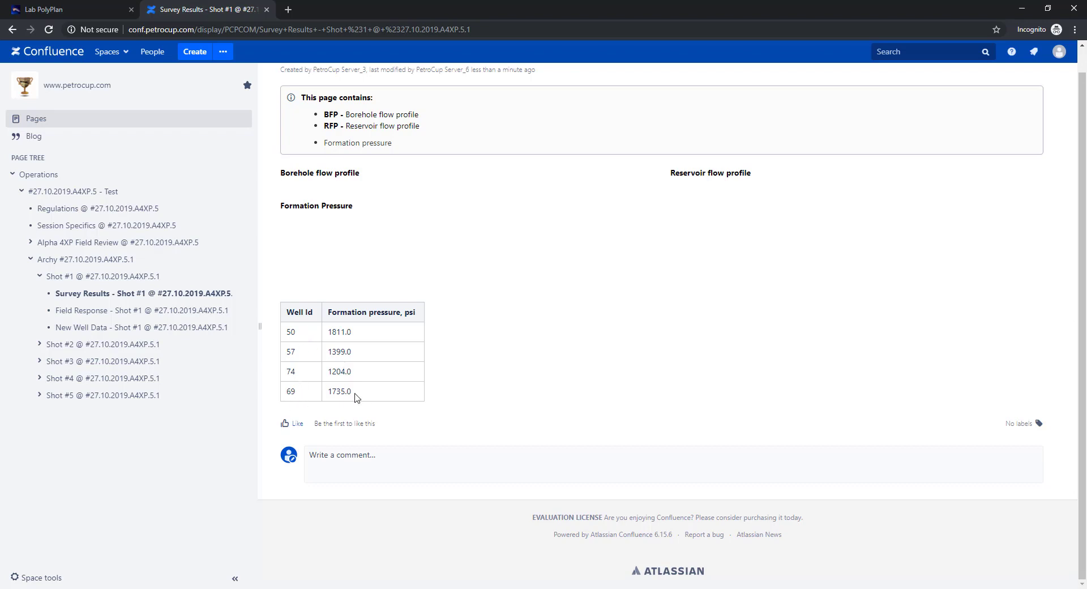
Switch back to PolyPlan and add well 50 with the BFP flow profile to the cased-hole logging list
left_click(106, 11)
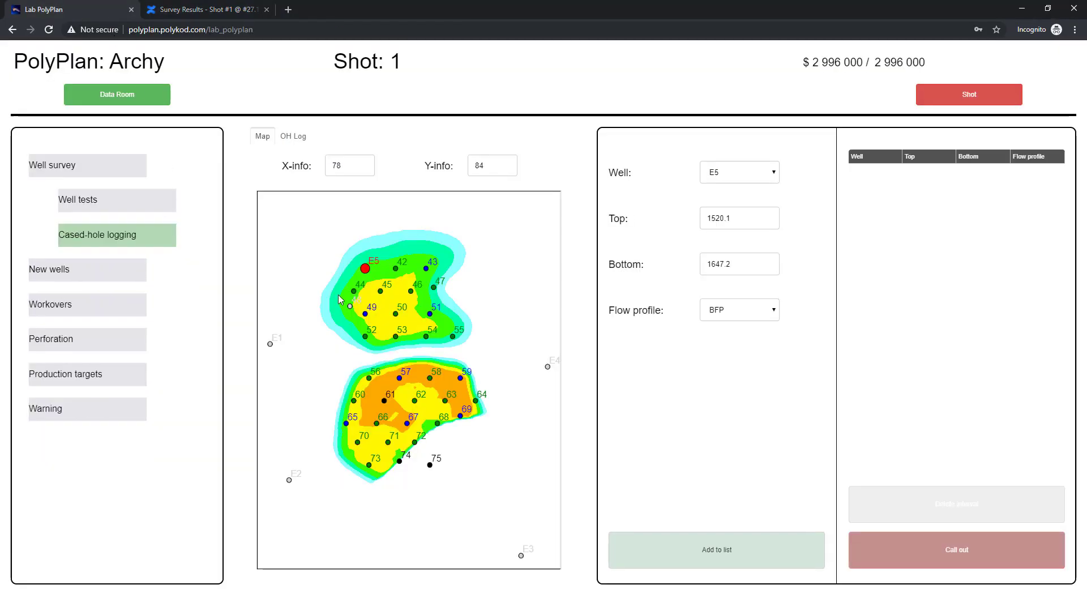
left_click(738, 311)
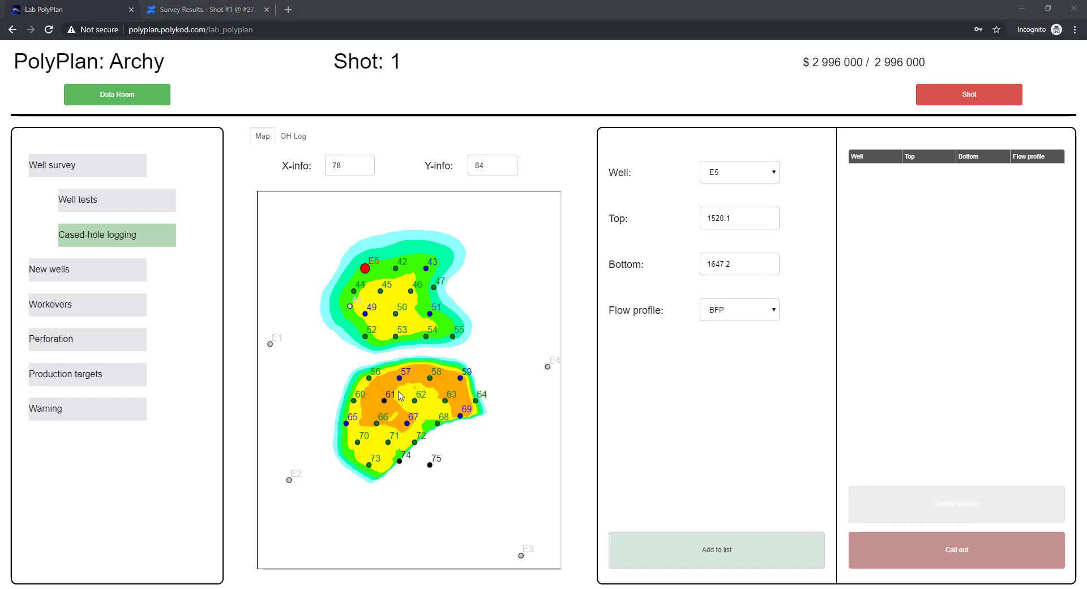
left_click(396, 314)
left_click(730, 557)
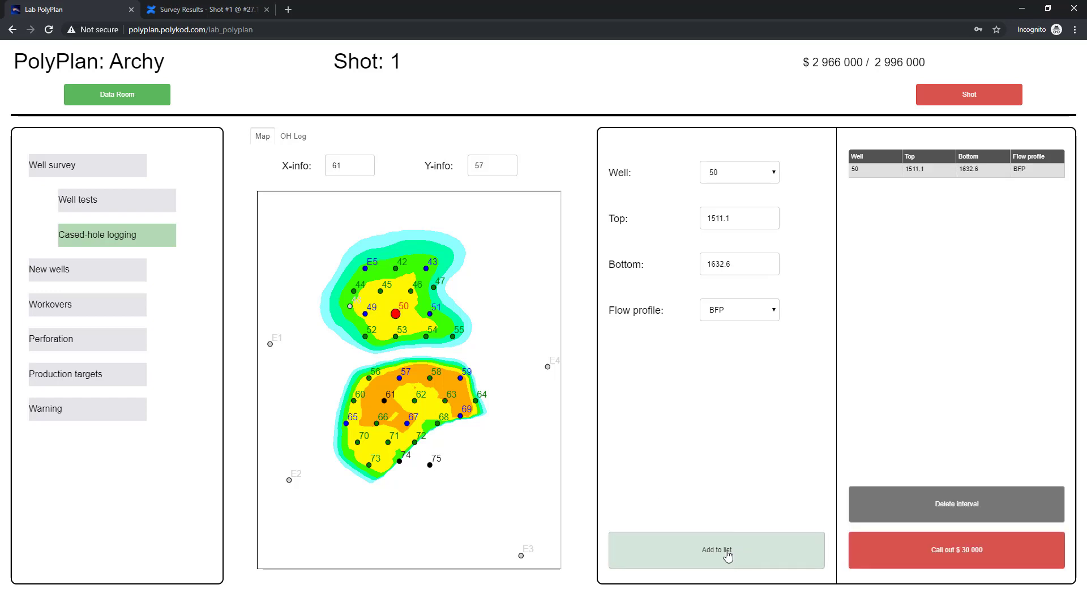
Add well 67 to the cased-hole logging list with the RFP flow profile
left_click(718, 320)
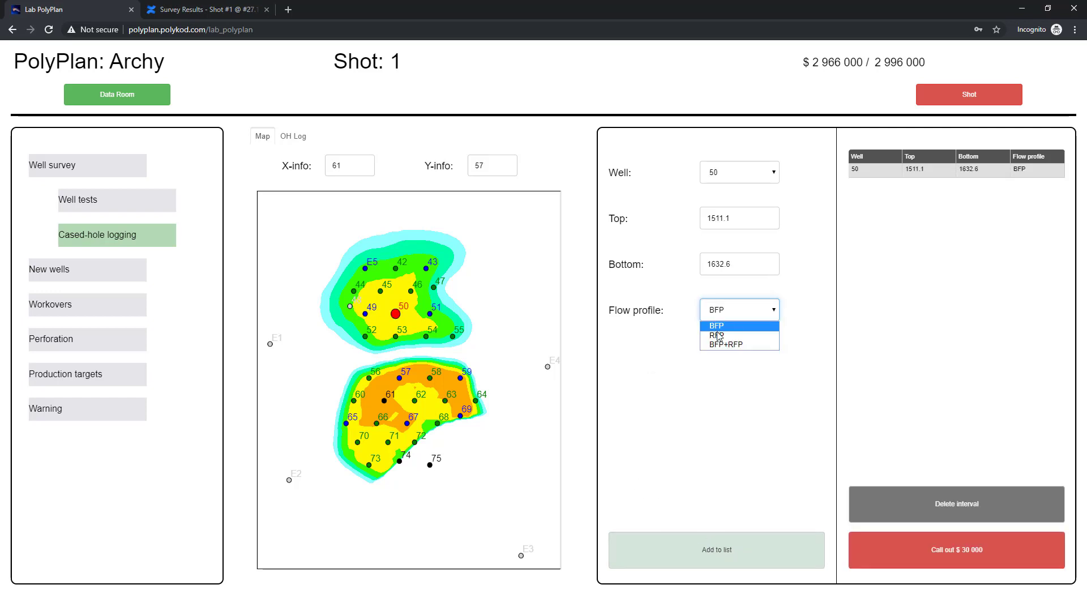
left_click(717, 335)
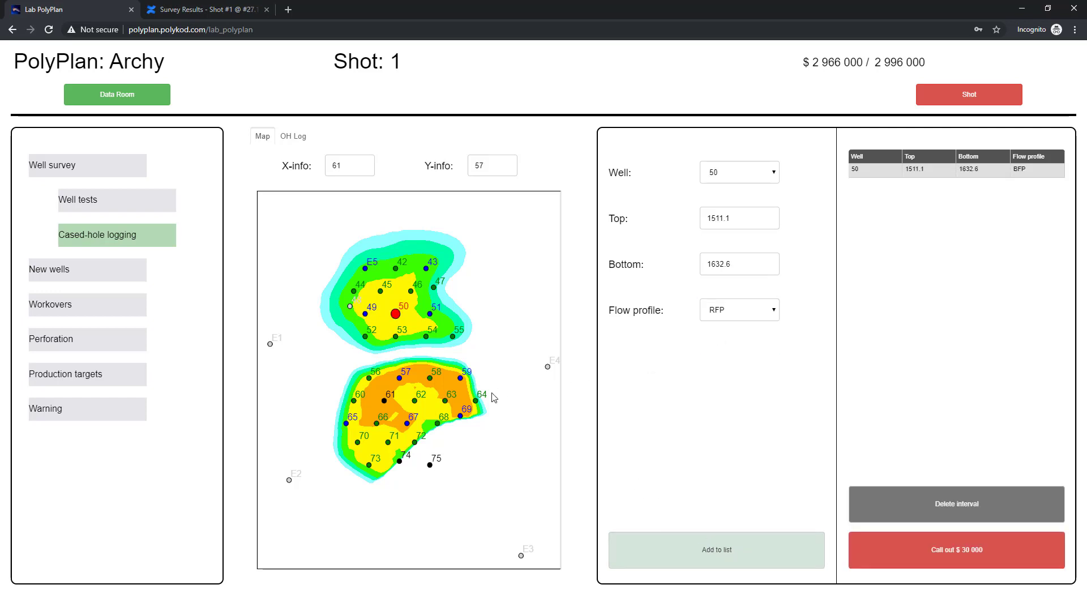
left_click(407, 423)
left_click(700, 562)
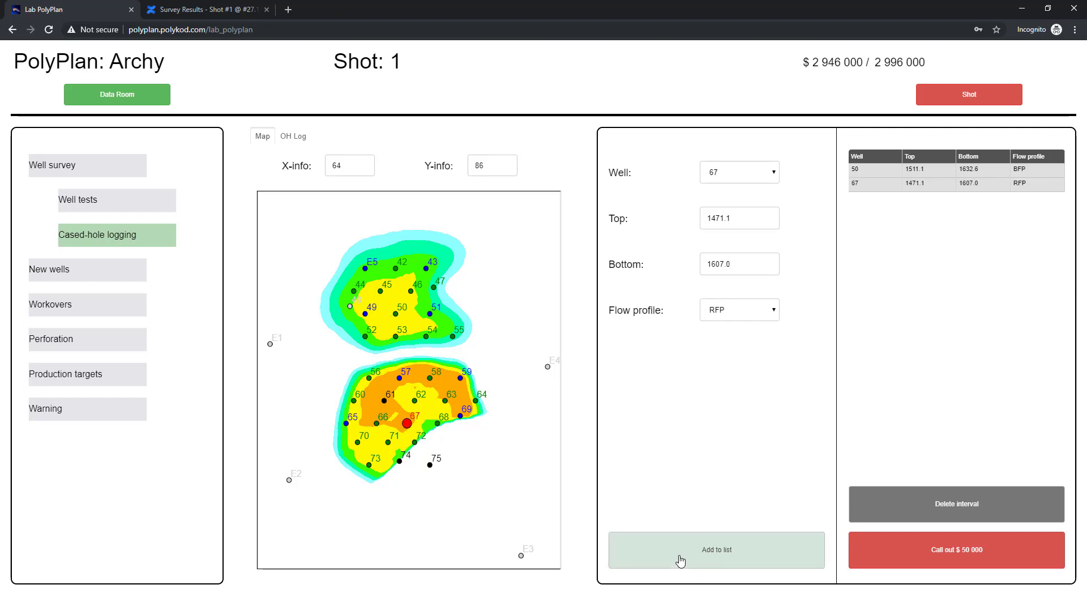
Add well 62 to the logging list with the BFP+RFP flow profile and call out the cased-hole logging
left_click(736, 309)
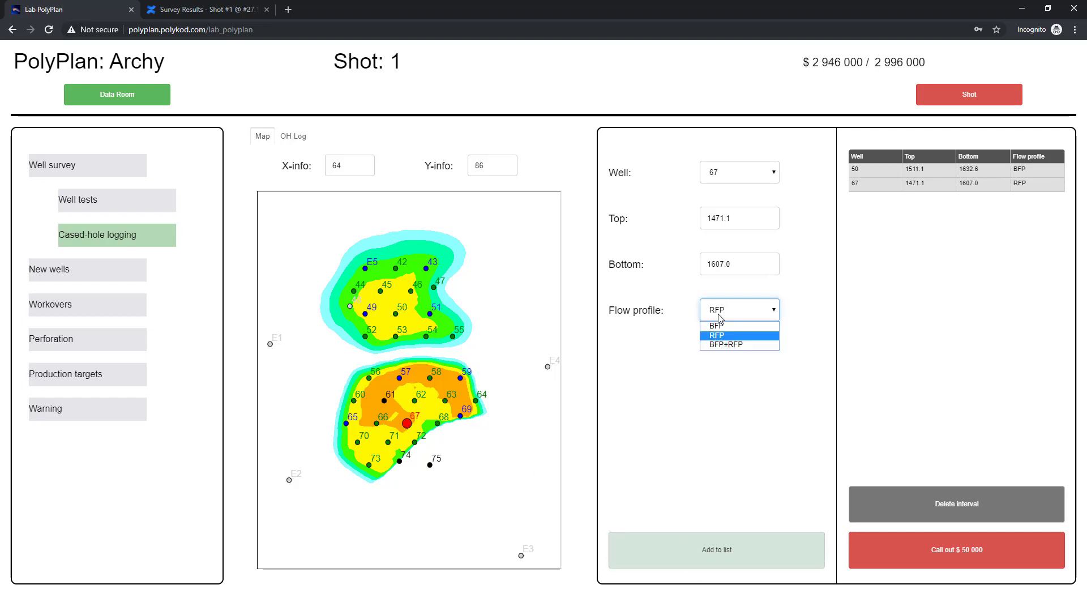
left_click(730, 345)
left_click(414, 401)
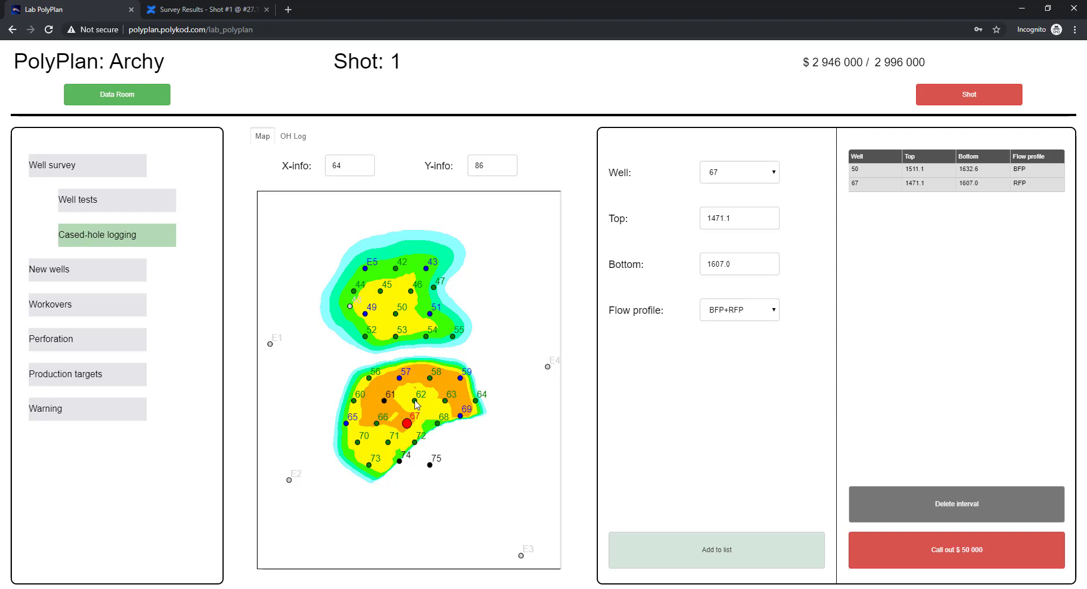
left_click(708, 549)
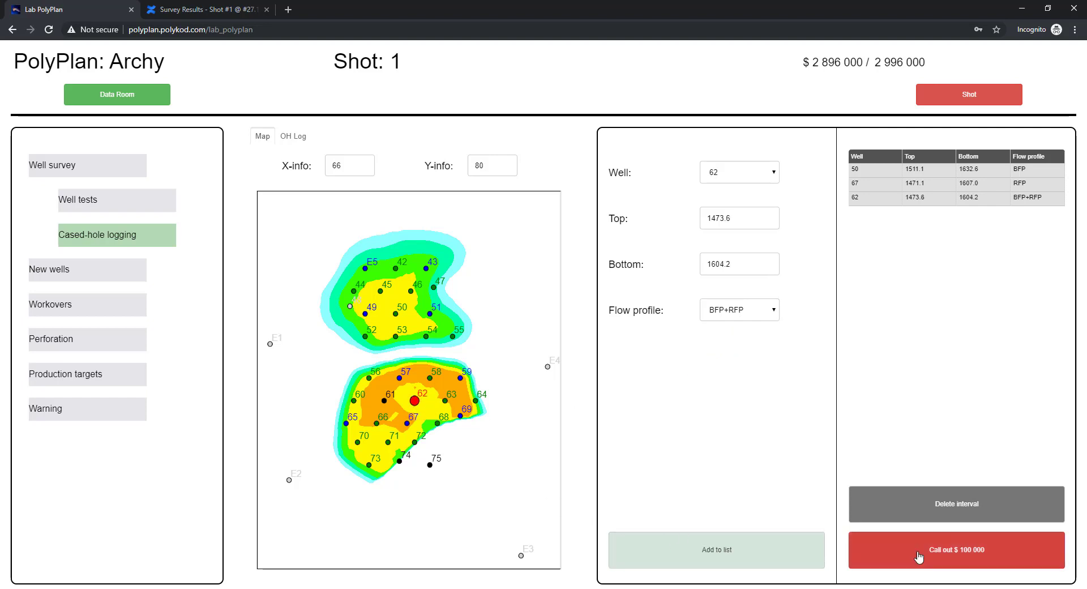
left_click(918, 556)
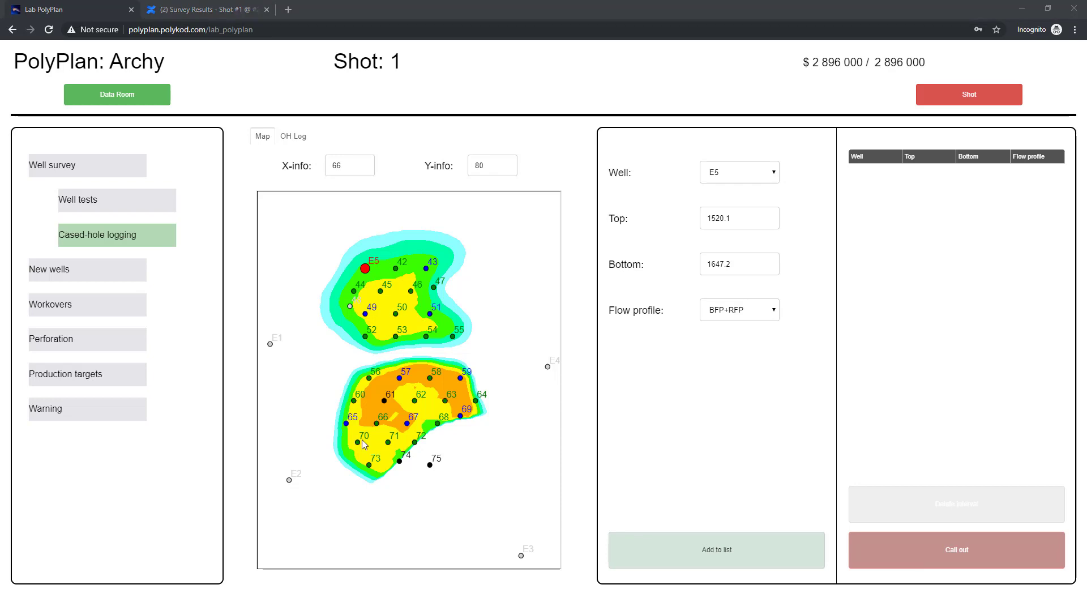
Reload the Survey Results page in Confluence and examine the flow profiles of wells 50, 67 and 62 and the OH 62 page
left_click(194, 11)
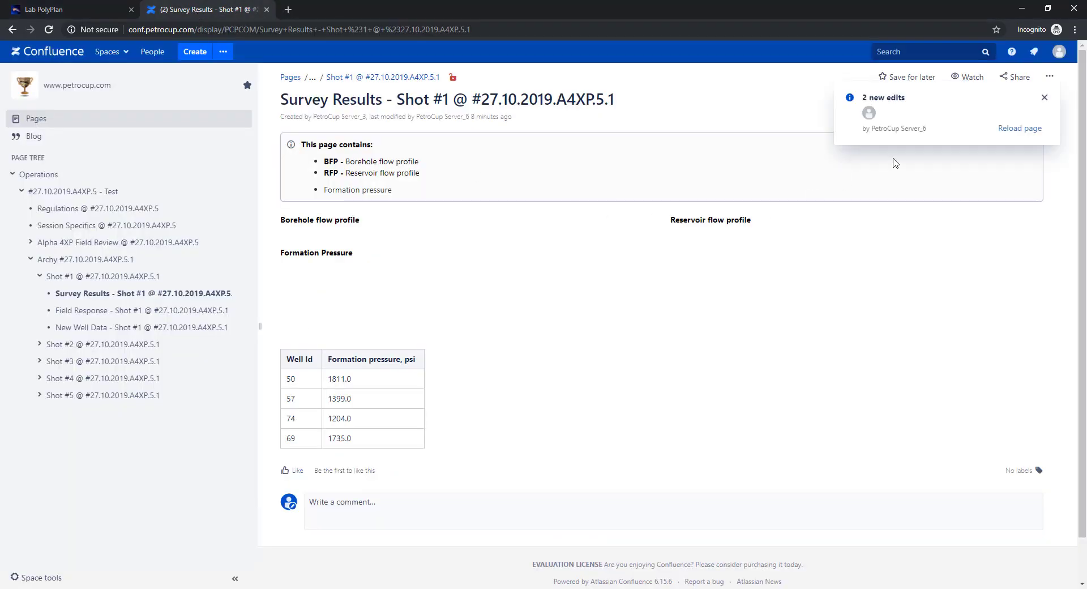
left_click(1008, 130)
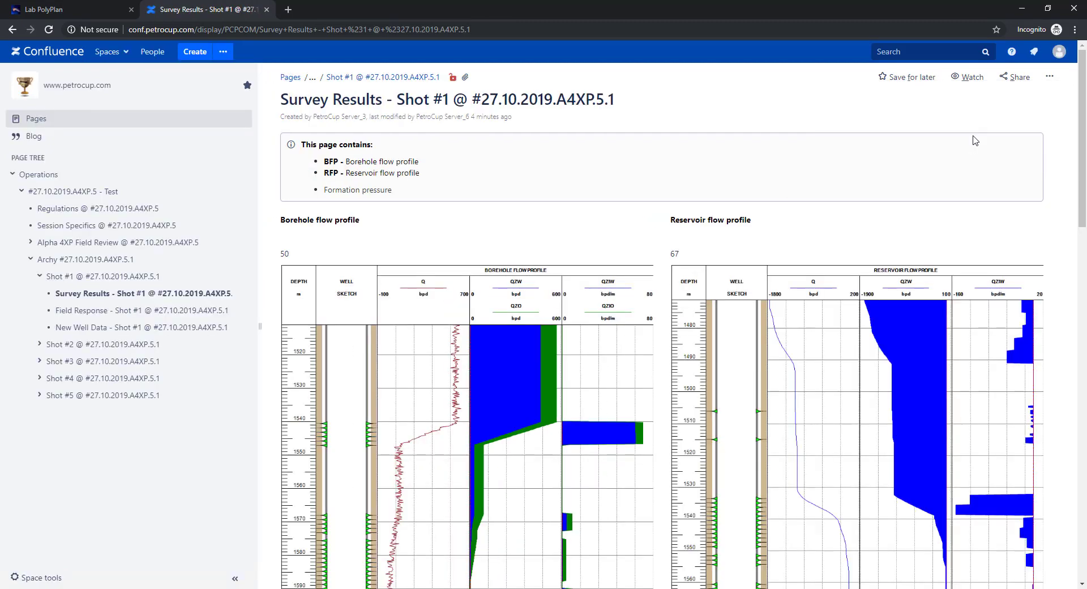
scroll(761, 204, "down", 8)
scroll(761, 204, "down", 7)
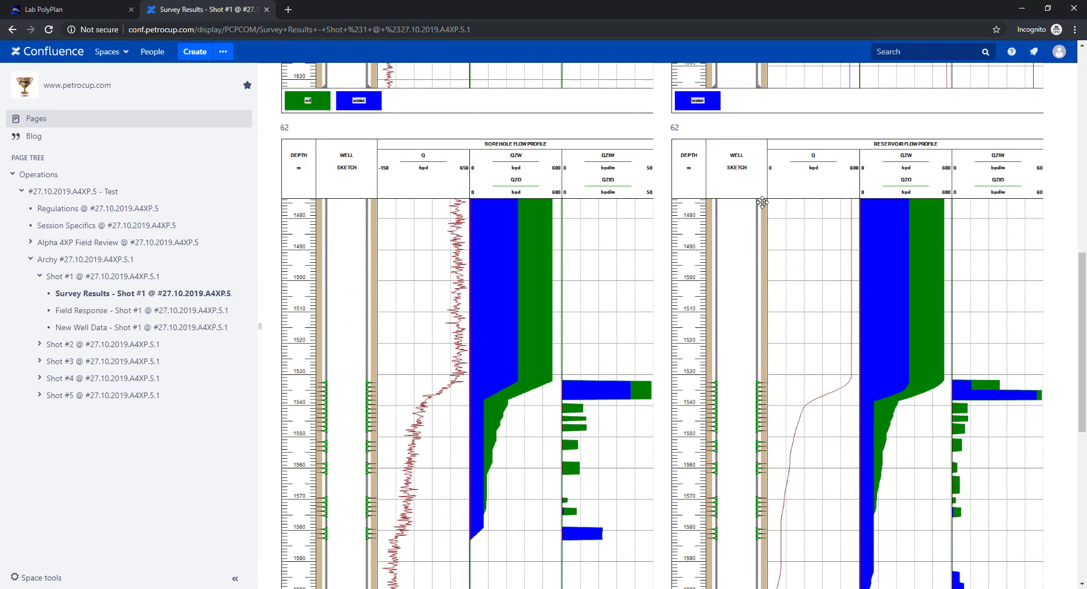
scroll(761, 203, "up", 10)
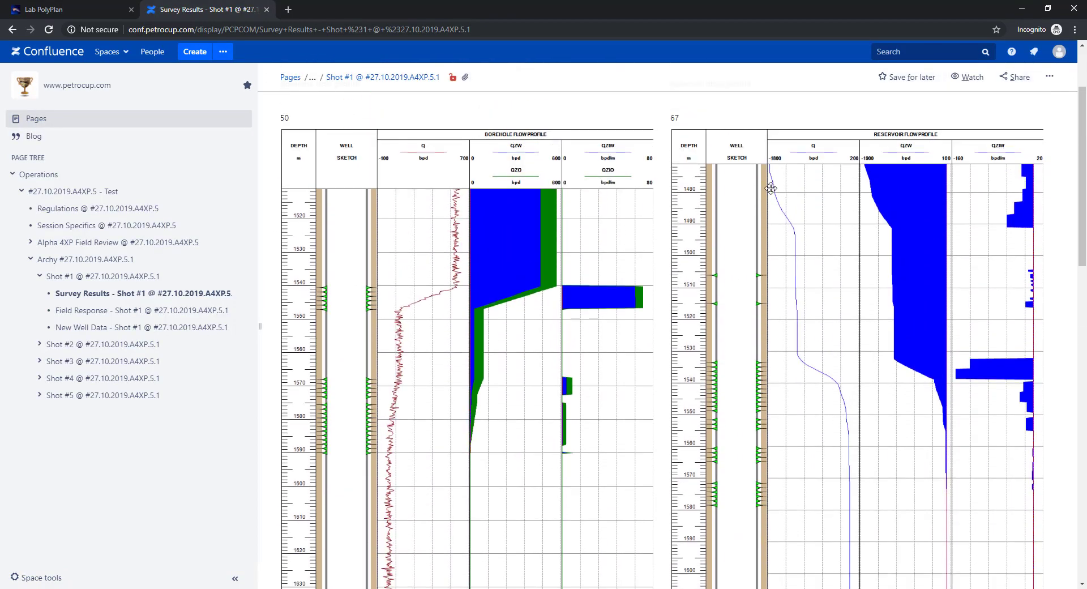
left_click_drag(677, 194, 526, 300)
left_click(1003, 235)
scroll(922, 166, "down", 5)
scroll(912, 166, "down", 4)
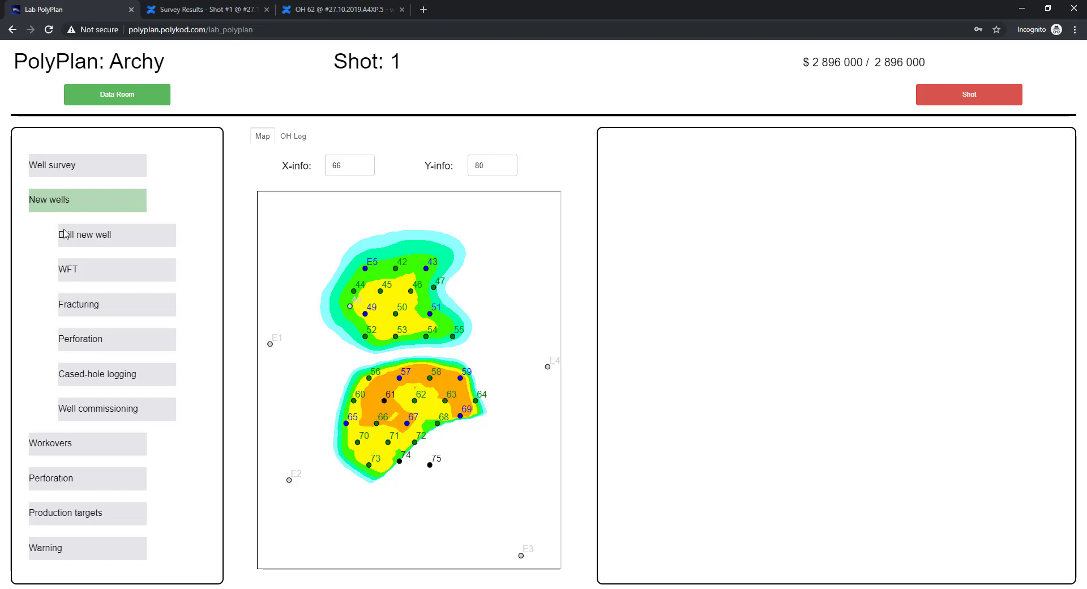
In PolyPlan's new well drilling form, set the well head to X 63, Y 77, Z 0, between wells 61 and 62
left_click(78, 240)
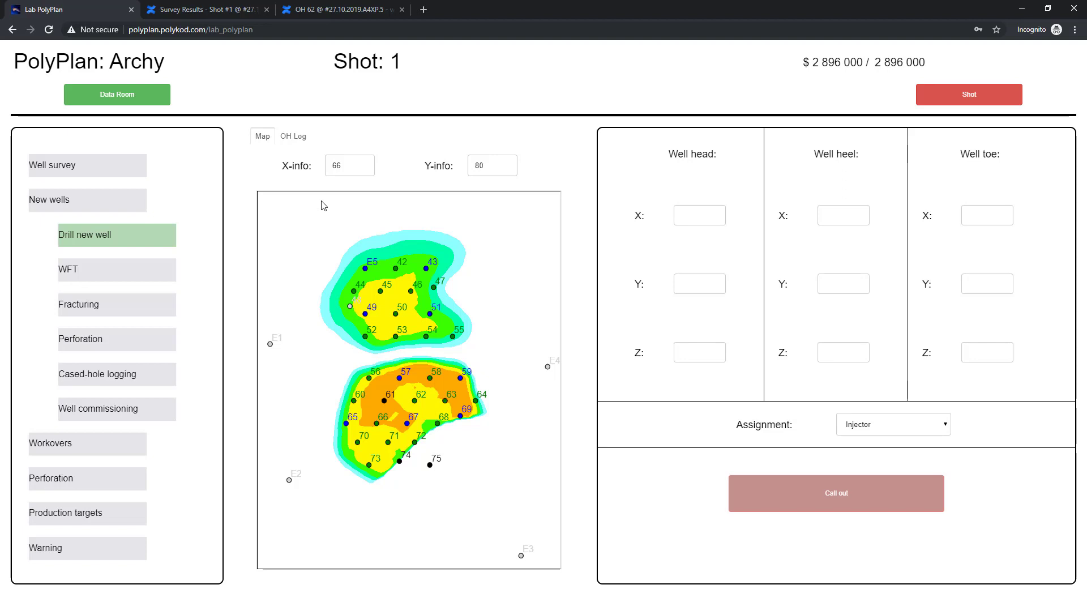
left_click(91, 588)
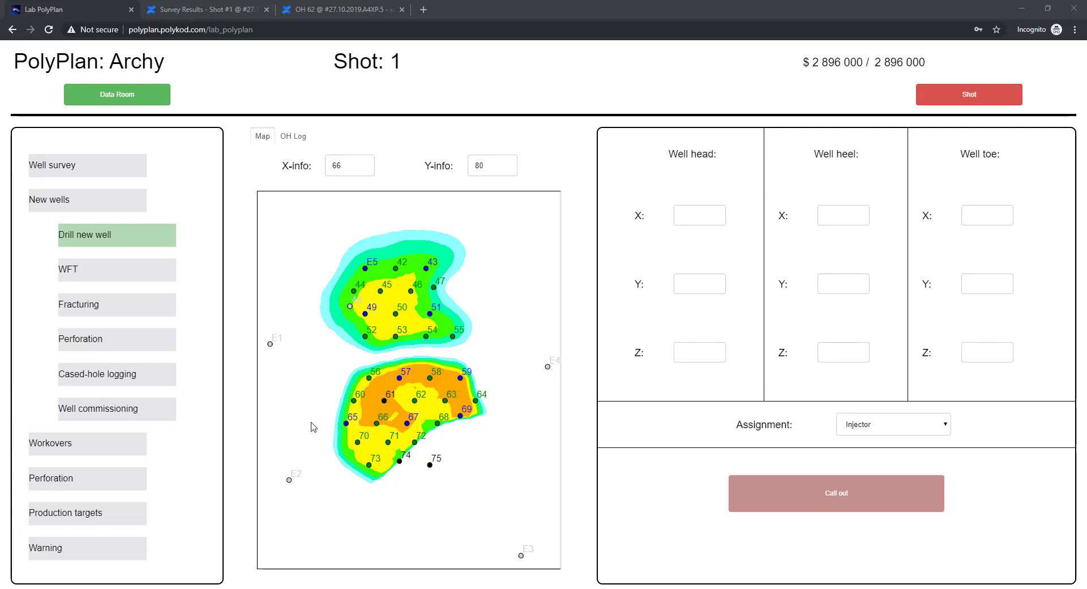
left_click(401, 391)
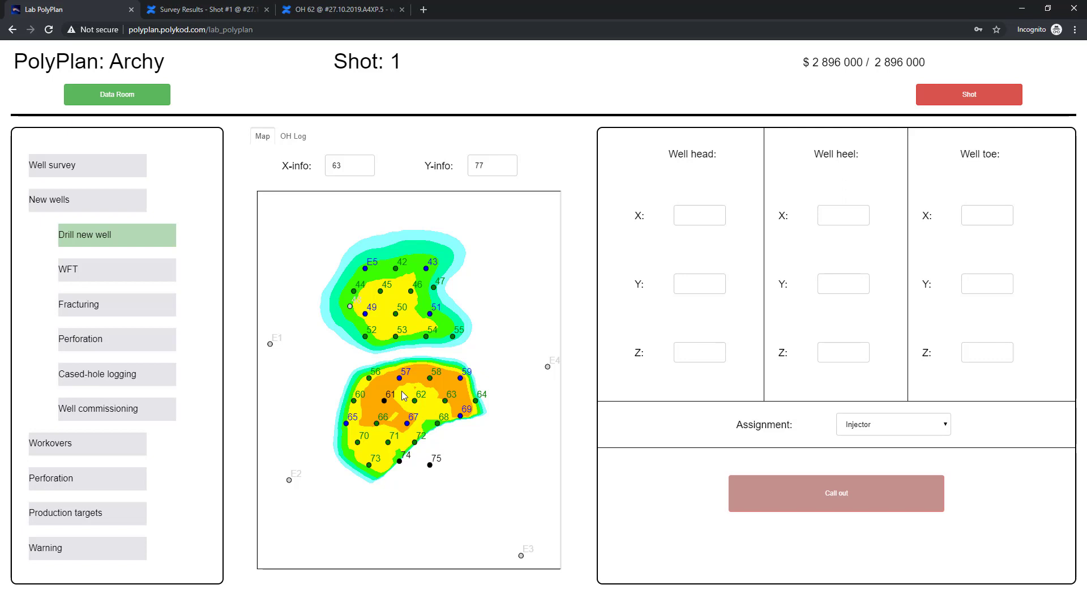
left_click(690, 219)
type("63")
key("Tab")
type("77")
key("Tab")
type("0")
key("Tab")
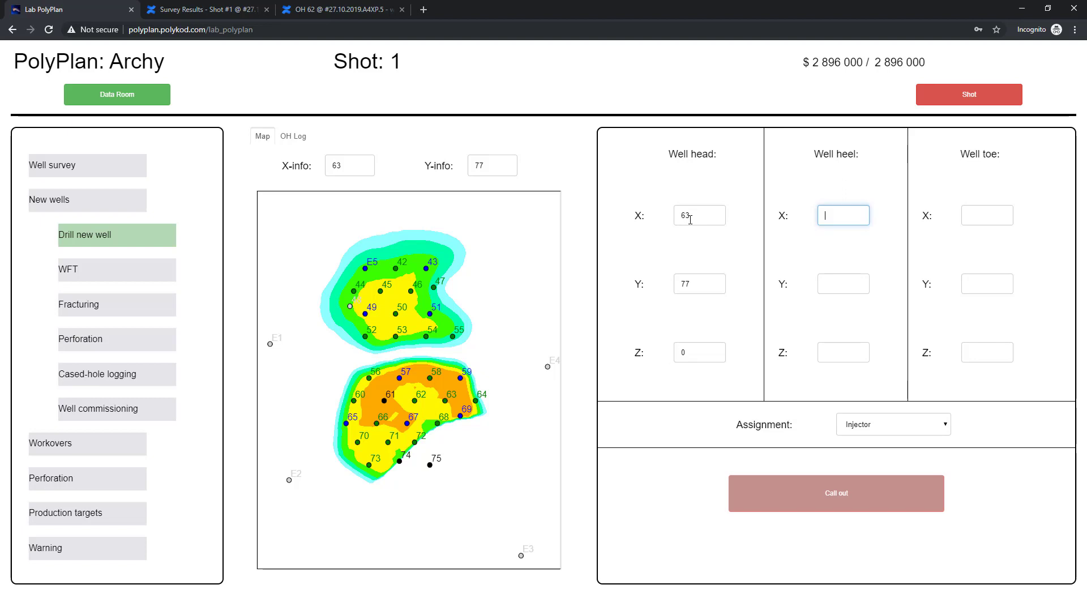
Set the new well's heel coordinates to X 63, Y 77 and Z 1510
key("Tab")
type("77")
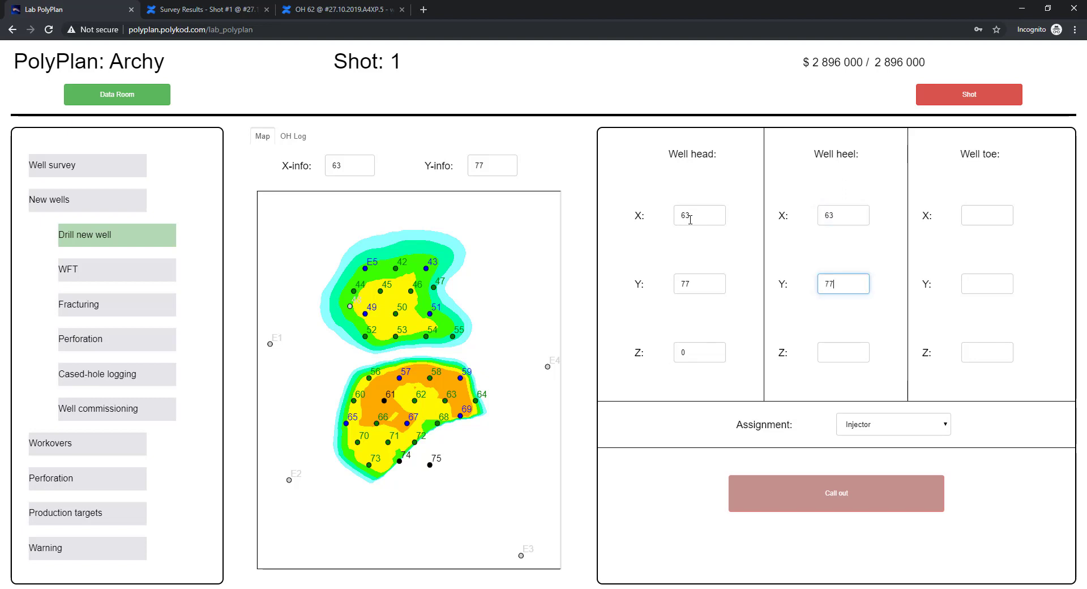
key("Tab")
type("1510")
key("Tab")
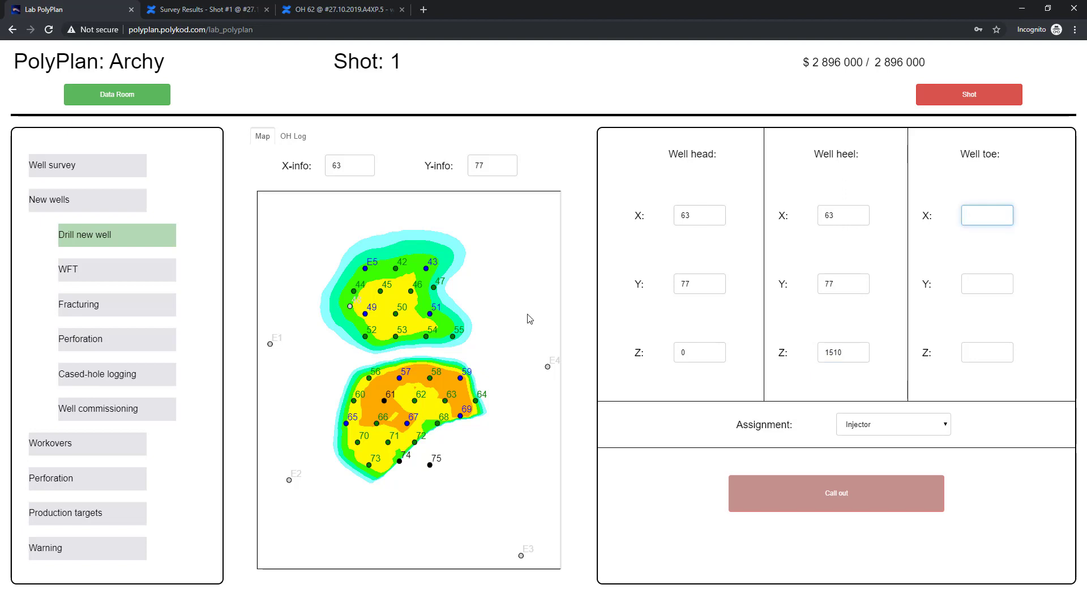
Pick the toe location near well 61, set the well toe to X 58, Y 77, Z 1580, and start the cost calculation
left_click(384, 391)
left_click(977, 223)
type("58")
key("Tab")
type("77")
key("Tab")
type("1580")
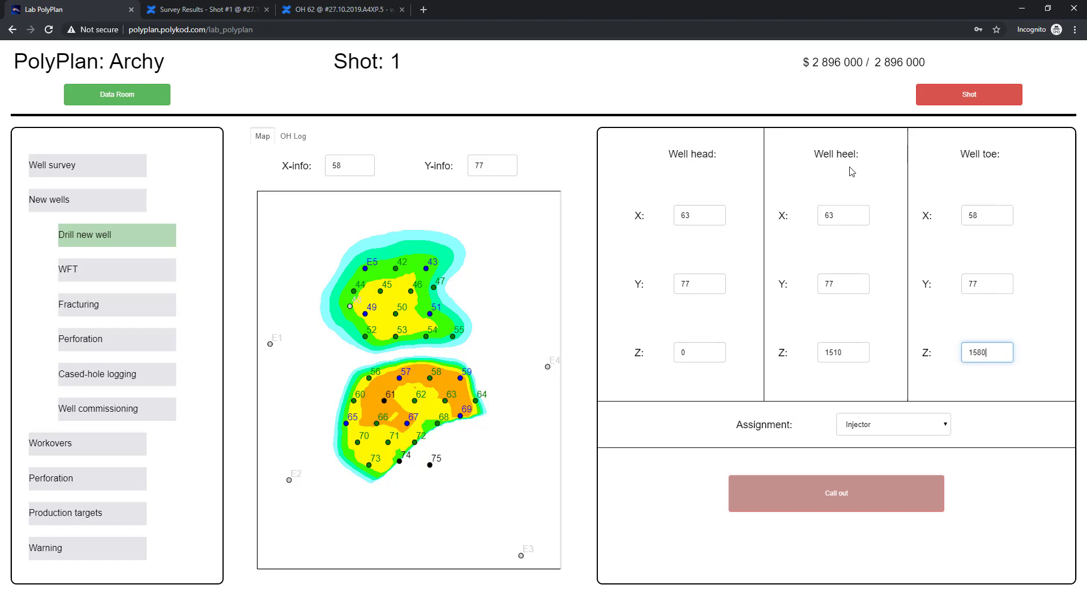
left_click(657, 444)
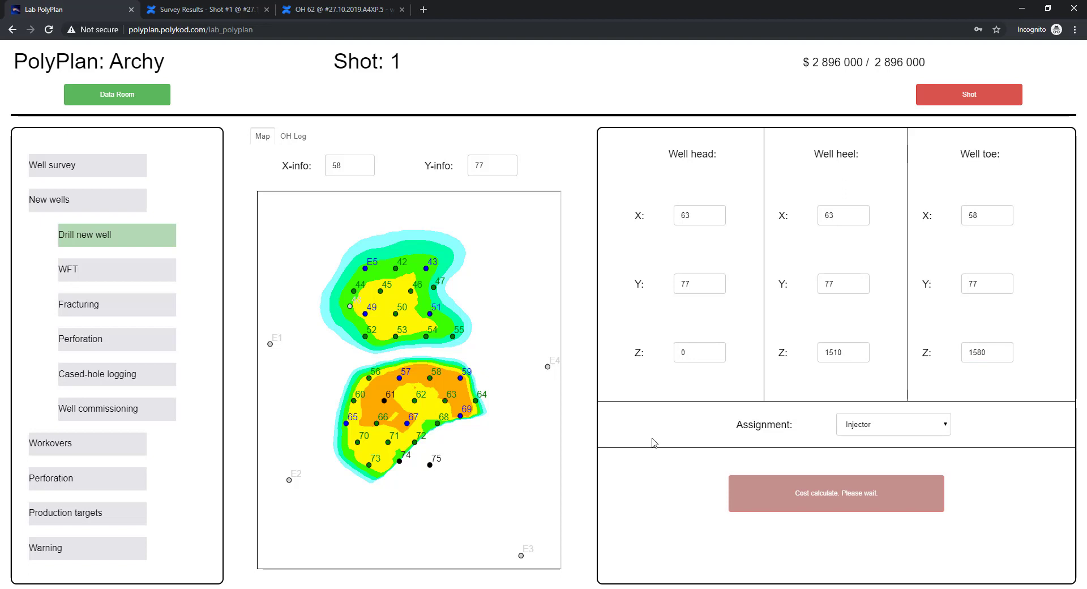
Set the new well's assignment to Producer and call out its drilling
left_click(908, 428)
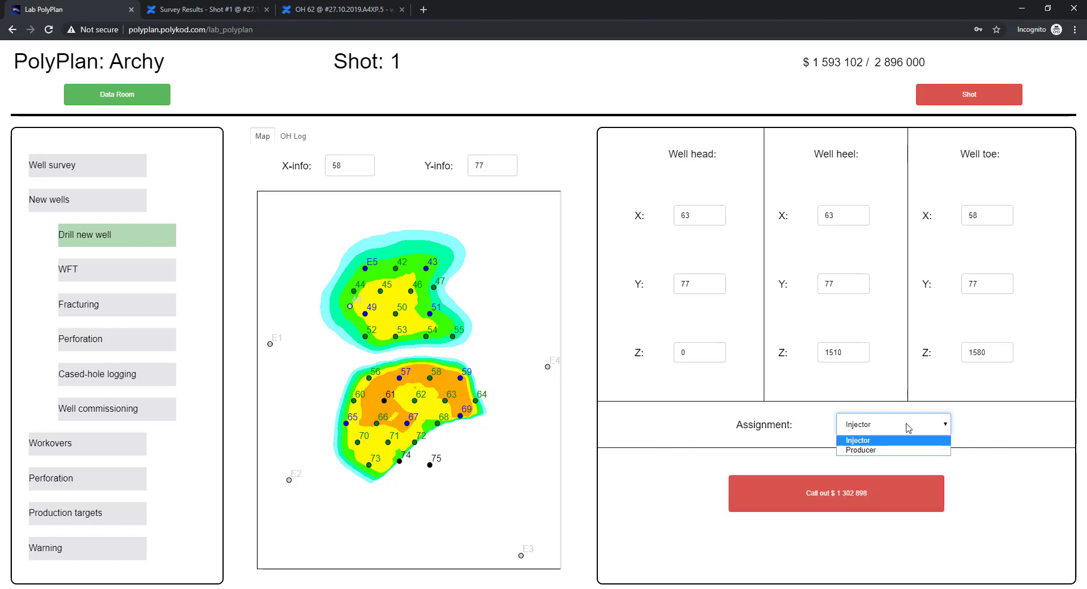
left_click(895, 450)
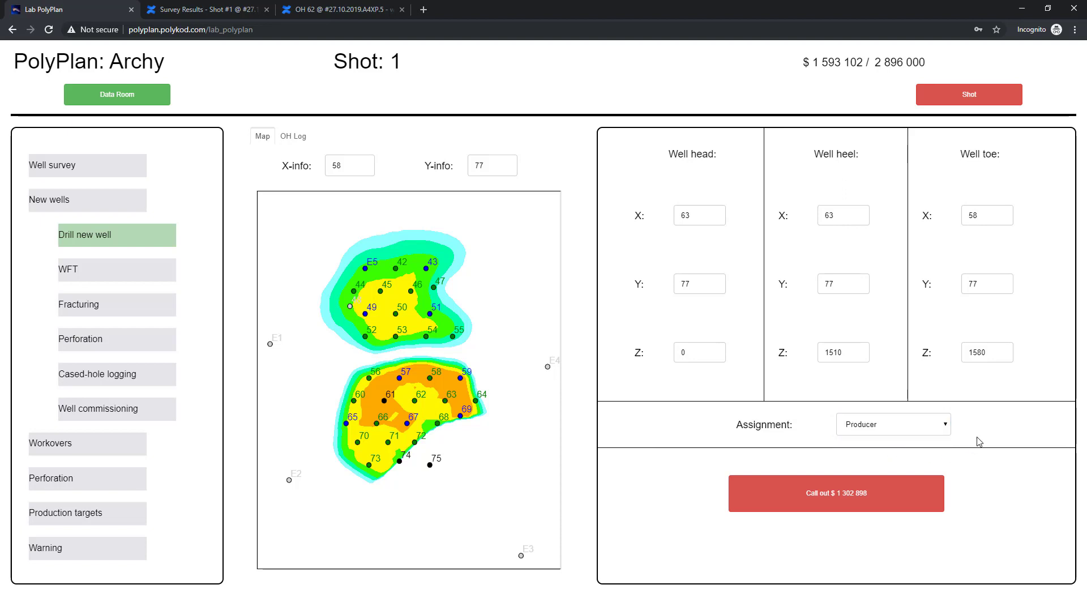
left_click(856, 499)
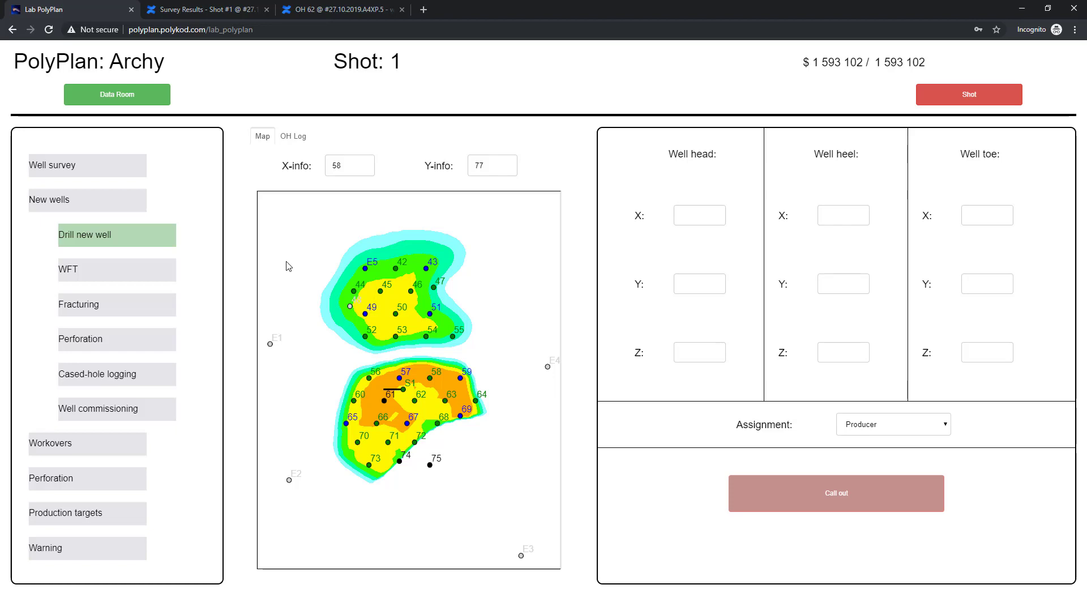
Switch to Confluence, open the Shot #1 New Well Data page and examine the open hole logs of well S1
left_click(214, 8)
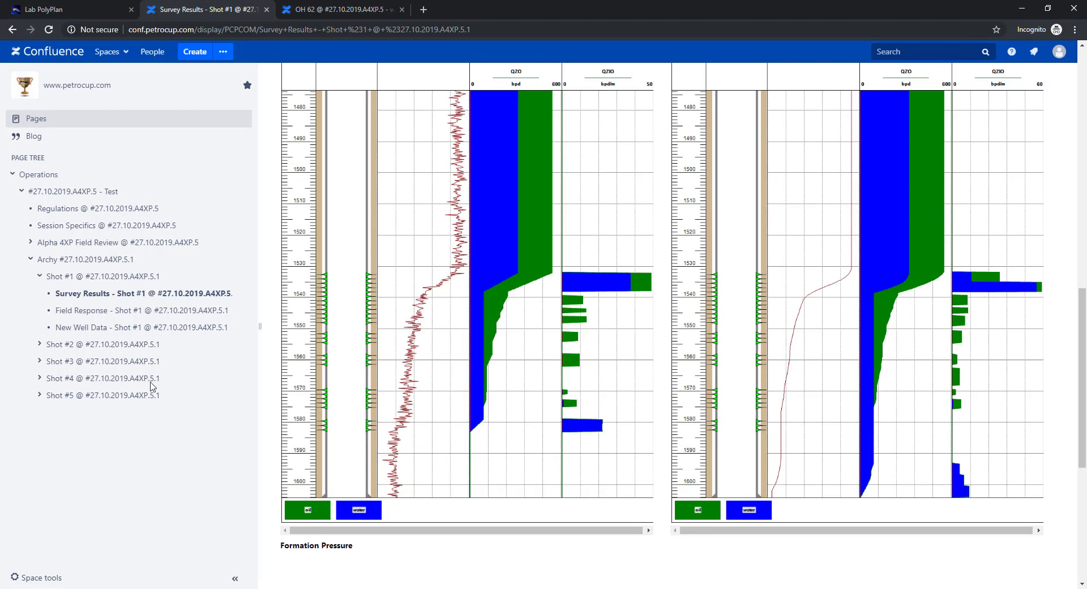
left_click(113, 328)
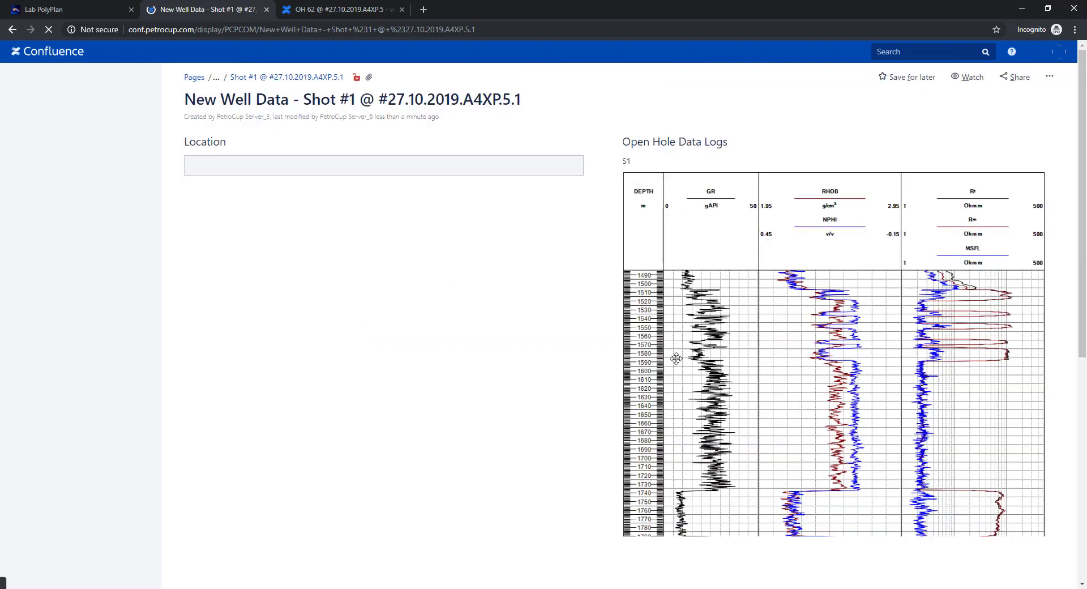
scroll(793, 349, "down", 3)
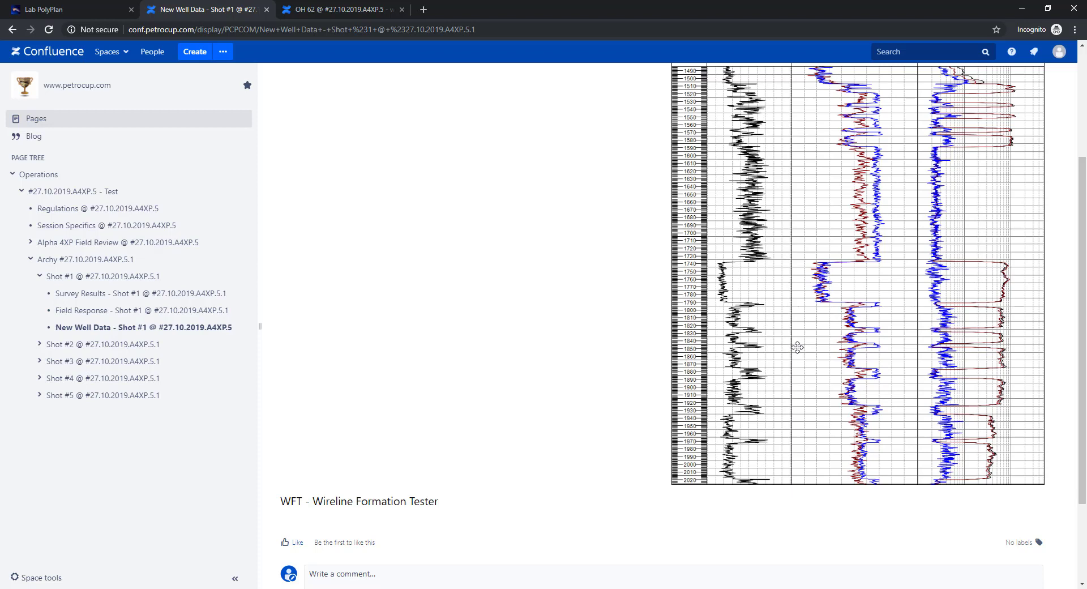
Back in PolyPlan, set the head of a second new well near well 56 to X 54, Y 77, Z 0
left_click(58, 9)
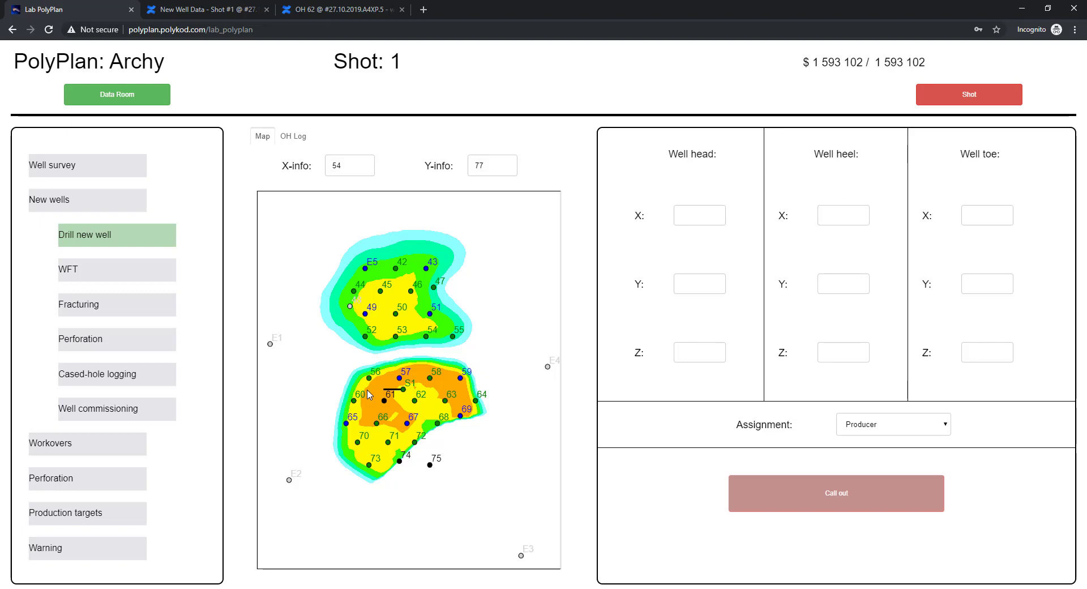
left_click(678, 214)
type("54")
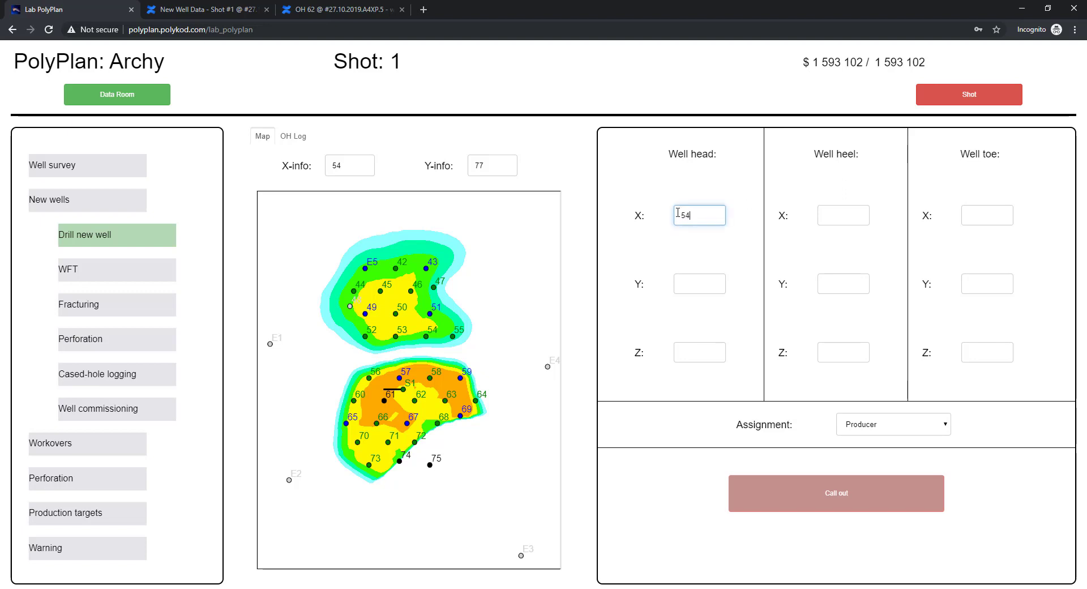
key("Tab")
type("77")
key("Tab")
type("0")
Set the second new well's heel coordinates to X 54, Y 77, Z 0
key("Tab")
type("54")
key("Tab")
type("77")
key("Tab")
type("0")
Set the second new well's toe coordinates to X 54, Y 77, Z 1650
key("Tab")
type("54")
key("Tab")
type("77")
key("Tab")
type("1650")
Assign the second new well as Injector and call out its drilling
left_click(913, 423)
left_click(908, 440)
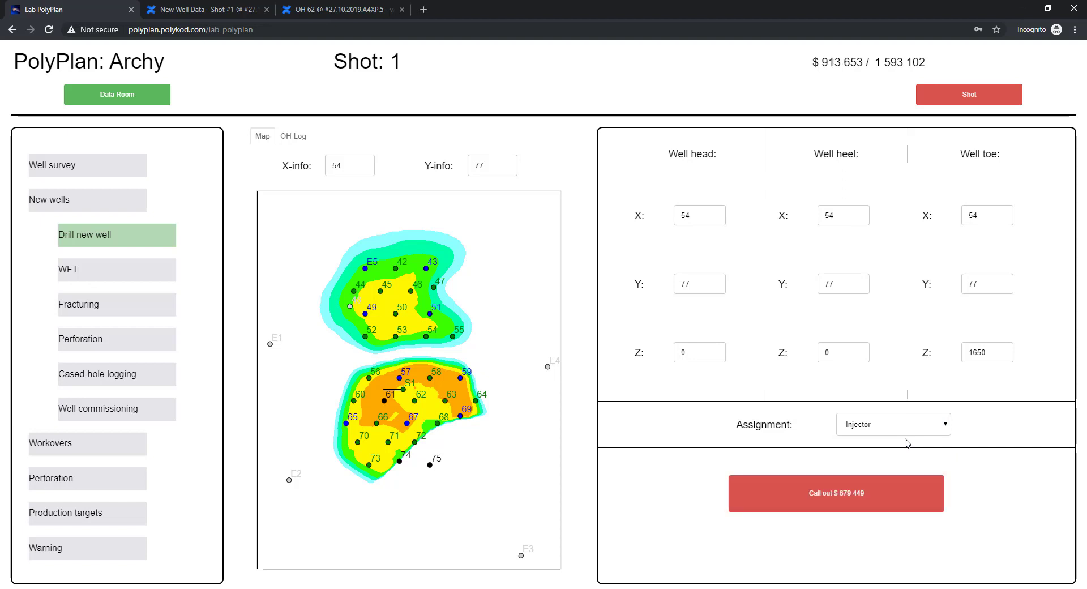
left_click(825, 491)
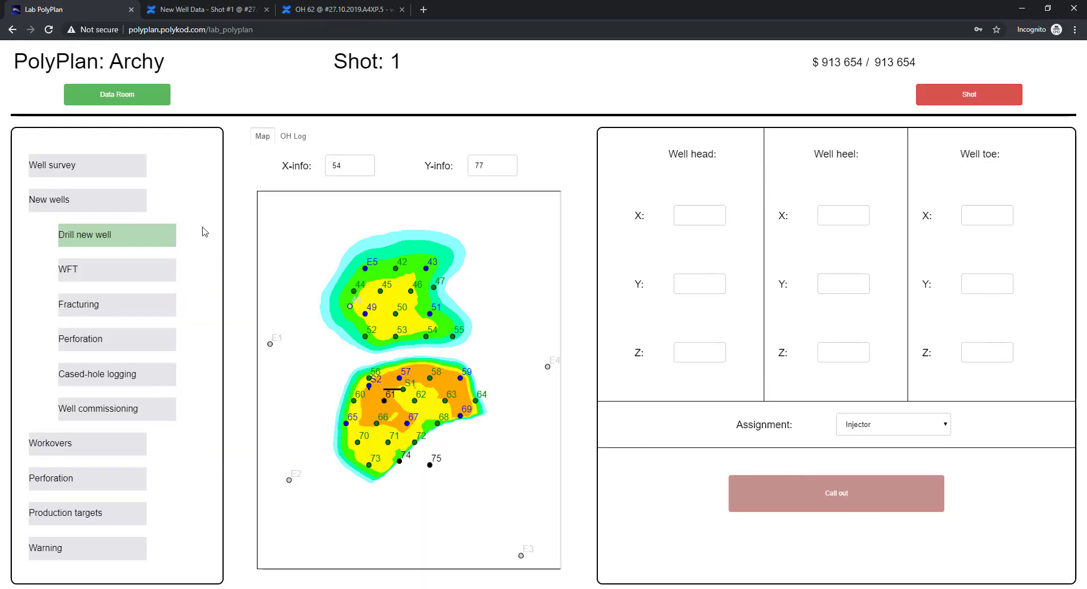
Reload the New Well Data page in Confluence and examine the open hole logs of well S2
left_click(194, 11)
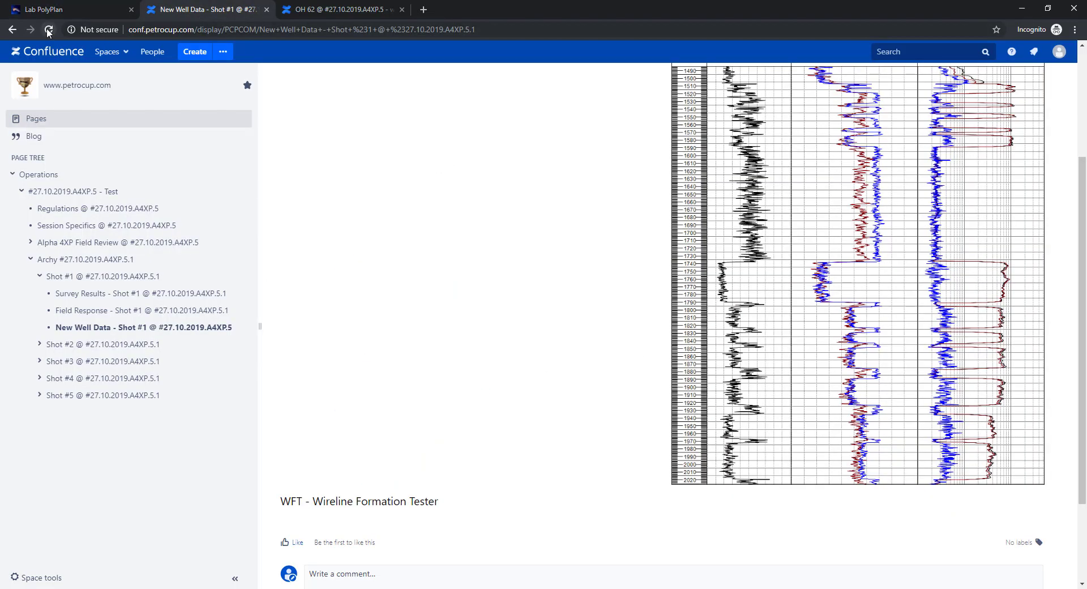
scroll(893, 290, "down", 4)
scroll(893, 288, "down", 5)
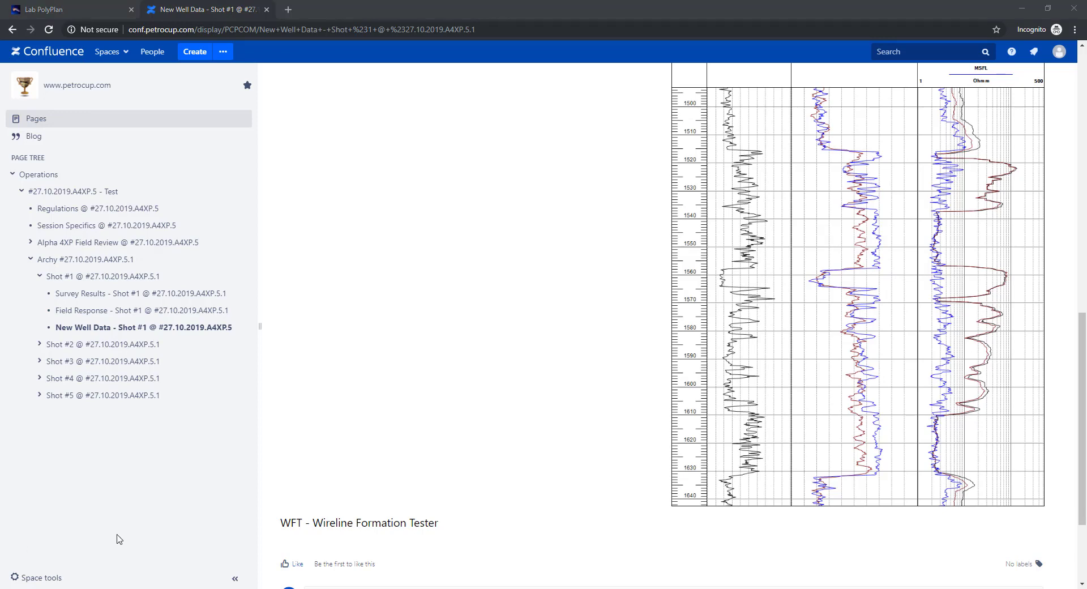
Return to PolyPlan and list WFT measurements for well S2 at depths 1522, 1560 and 1575
left_click(50, 8)
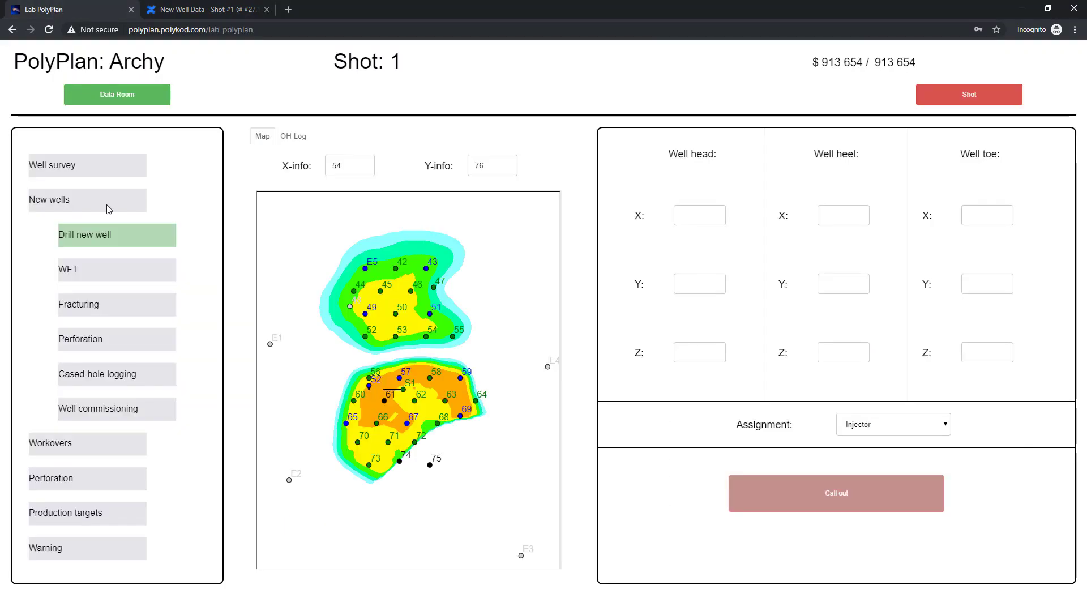
left_click(112, 273)
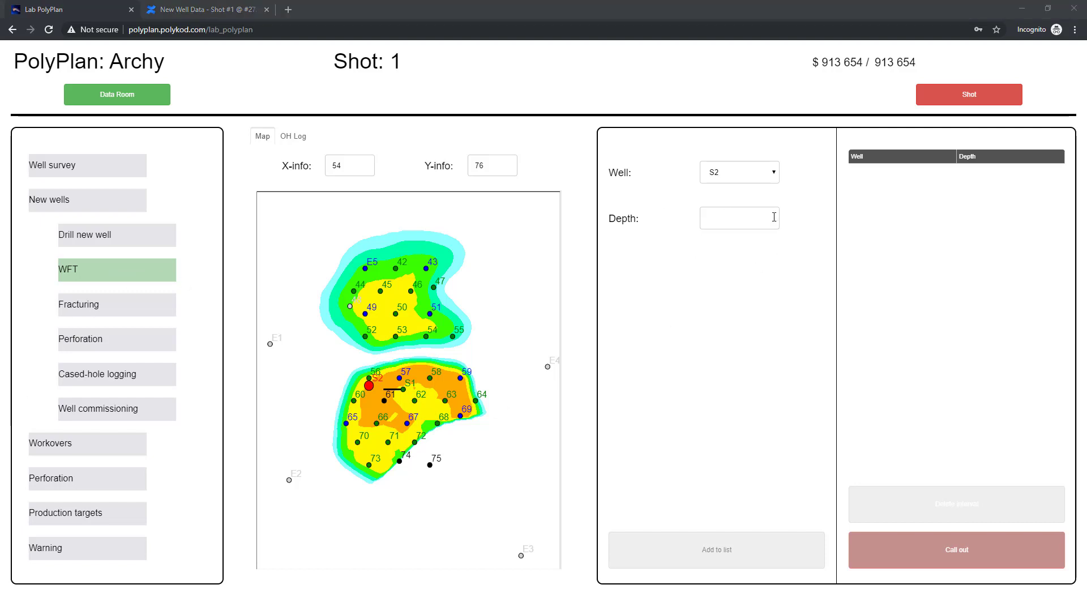
left_click(739, 221)
type("1522")
left_click(742, 545)
left_click_drag(719, 216, 747, 225)
type("60")
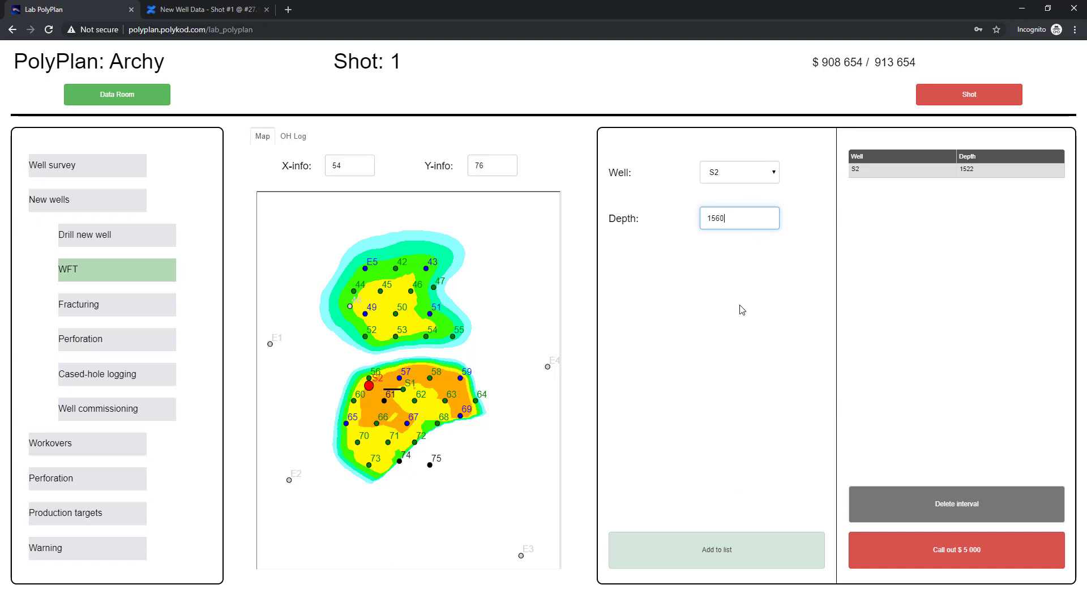
left_click(701, 562)
left_click(732, 217)
type("75")
left_click(695, 548)
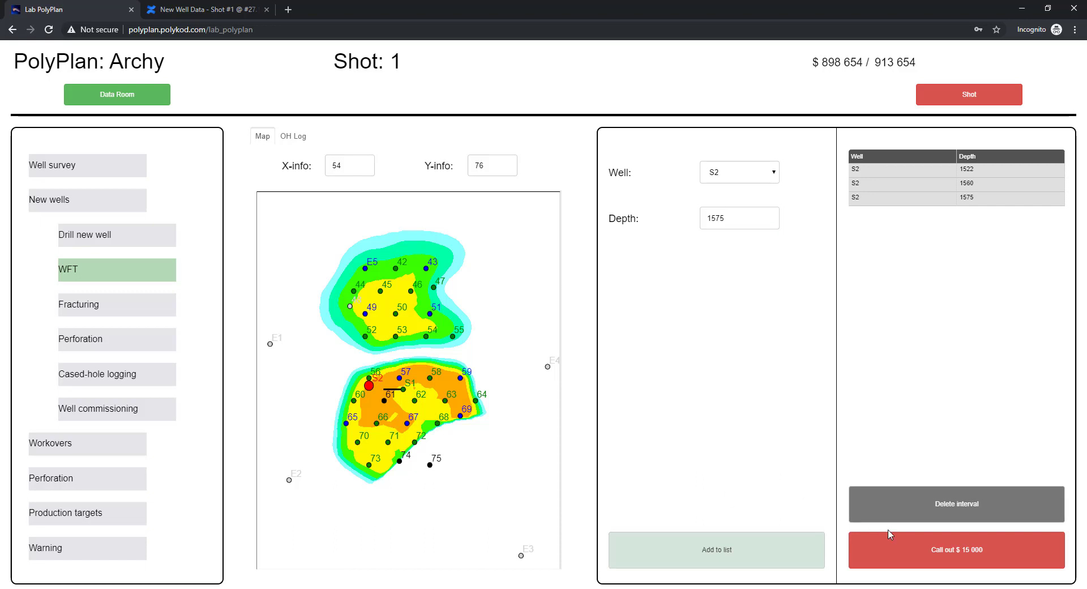
Add WFT measurements for well S1 at depths 1760 and 1900, and call out the listed WFT jobs
left_click(771, 178)
left_click(733, 185)
left_click_drag(731, 221, 694, 225)
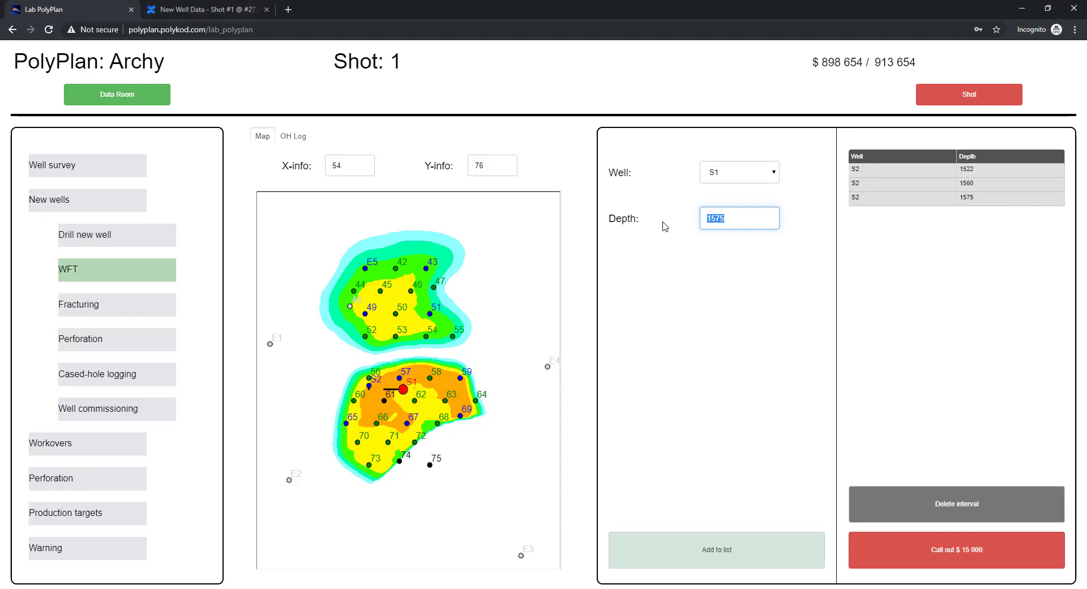
type("1760")
left_click(739, 553)
left_click_drag(738, 226, 679, 227)
type("1900")
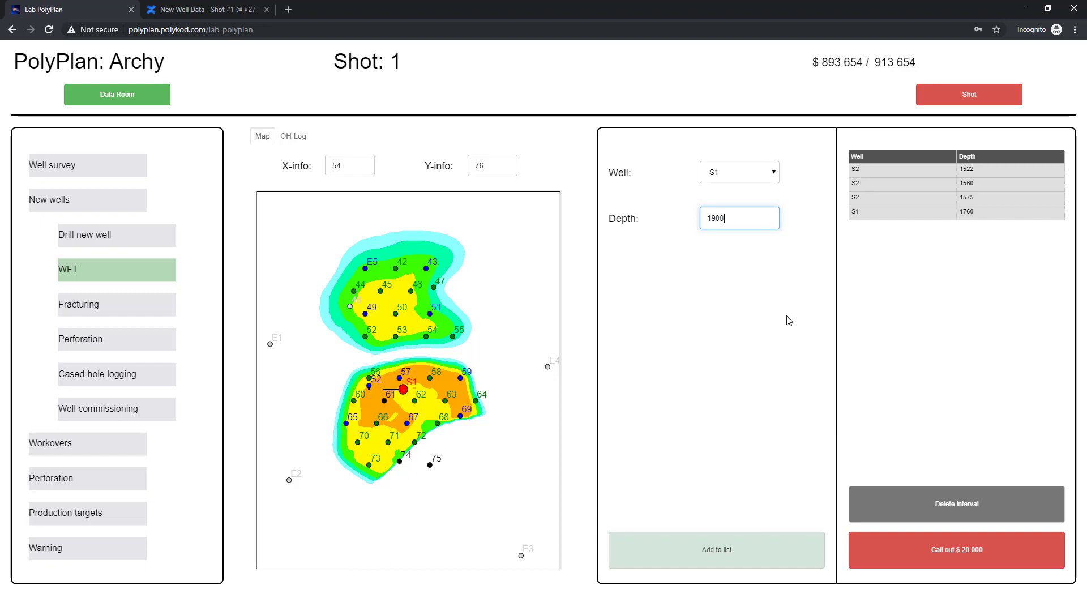
left_click(696, 555)
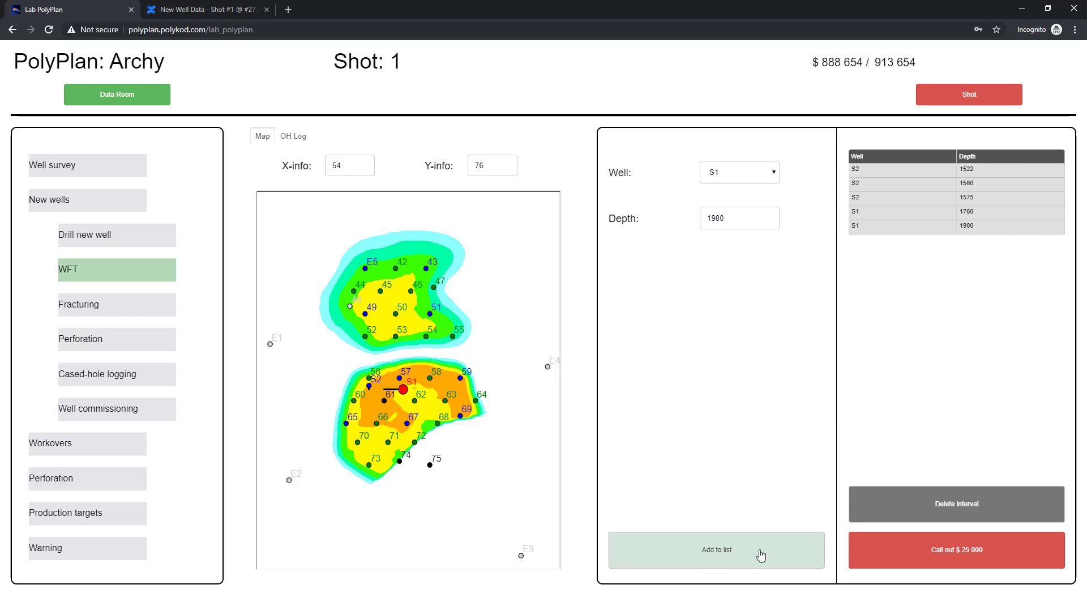
left_click(977, 558)
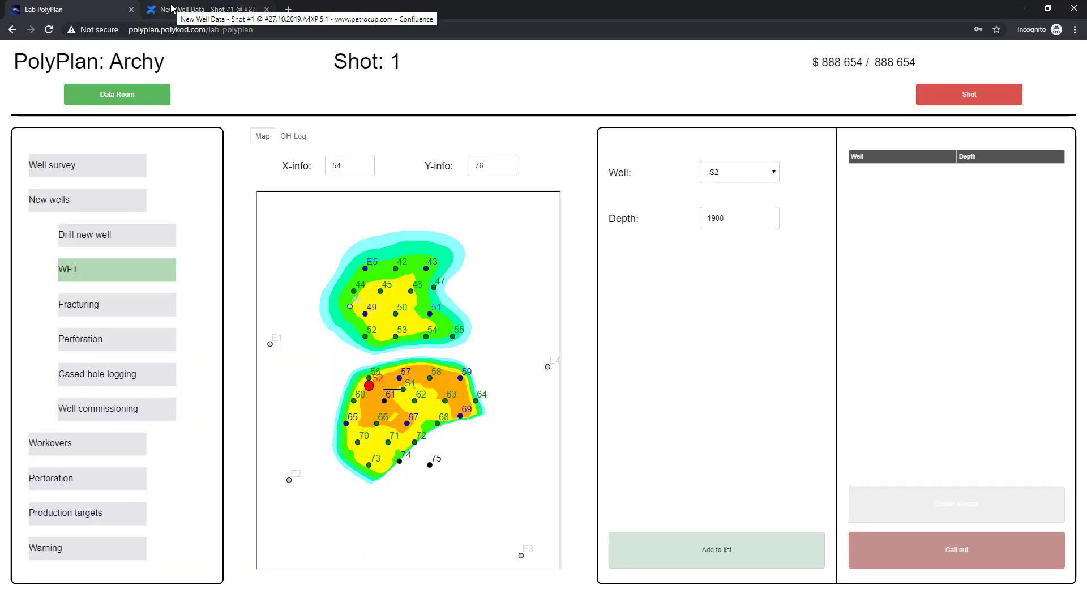
Reload the New Well Data page in Confluence and review the Wireline Formation Tester pressures of wells S2 and S1
left_click(172, 8)
left_click(49, 29)
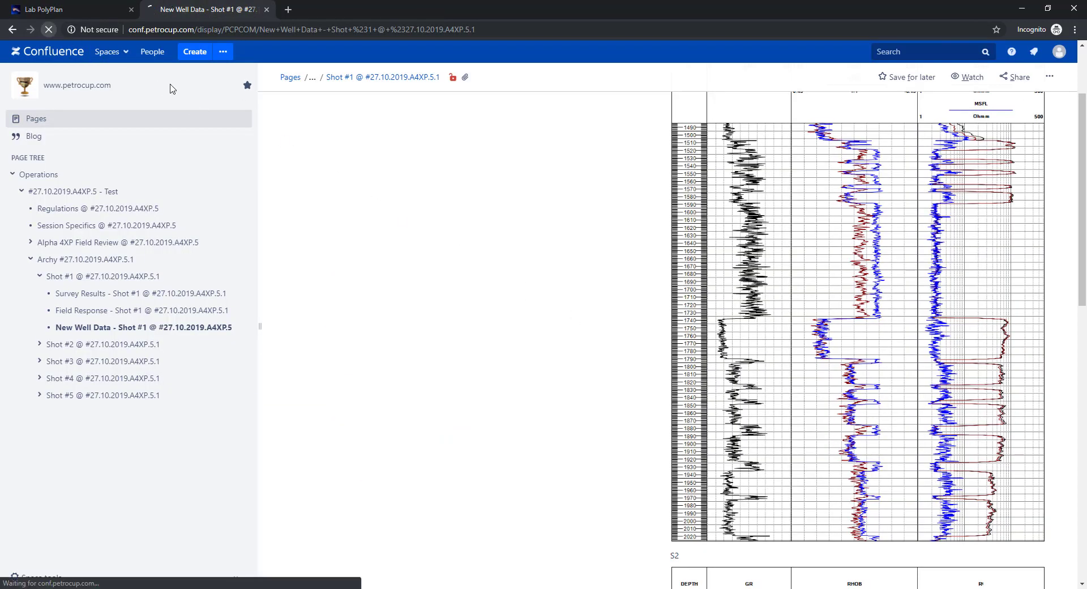
scroll(575, 288, "down", 15)
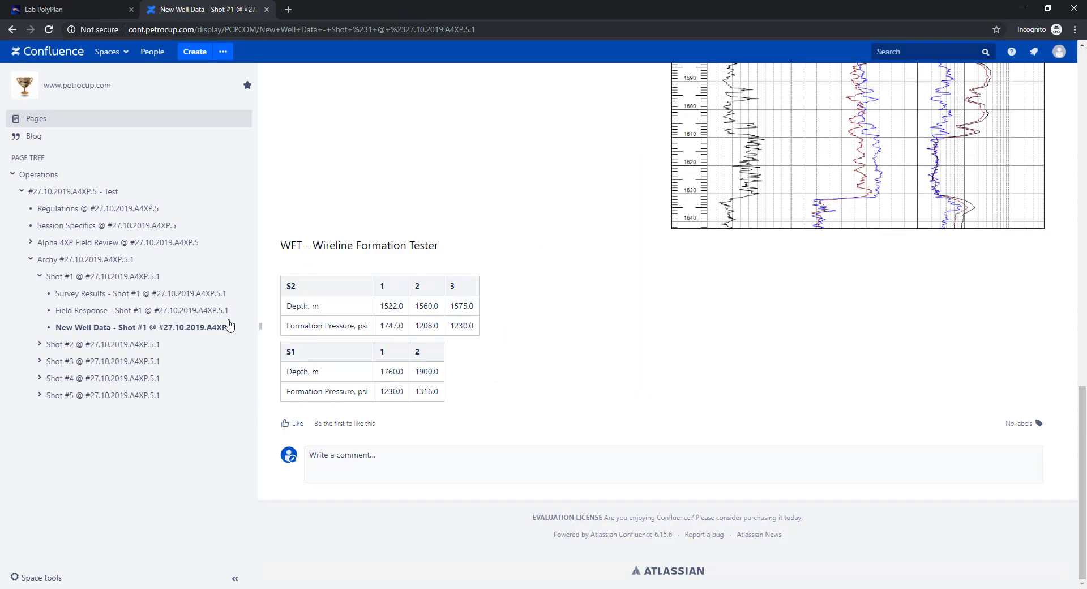
Back in PolyPlan, list fracturing of well S1 at depths 1560 and 1760 and call it out
left_click(79, 9)
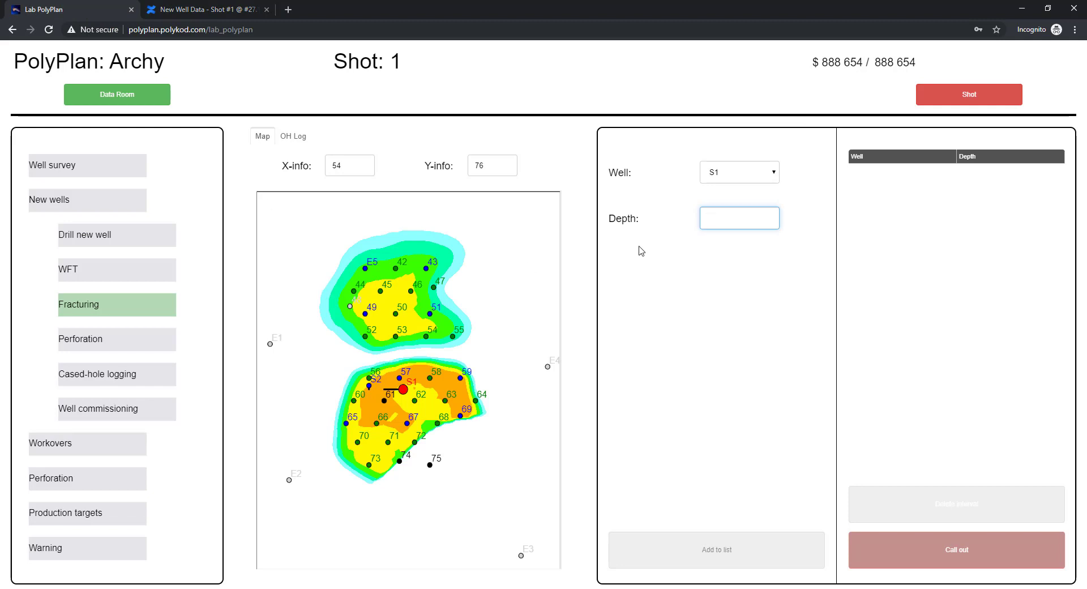
type("1560")
left_click(757, 567)
double_click(737, 216)
type("1760")
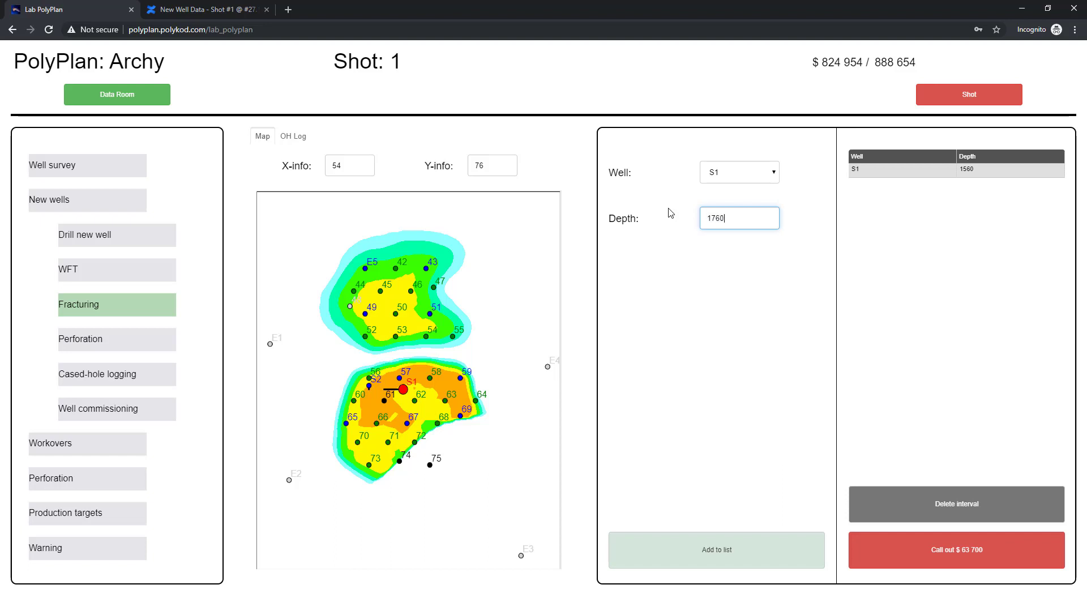
left_click(707, 559)
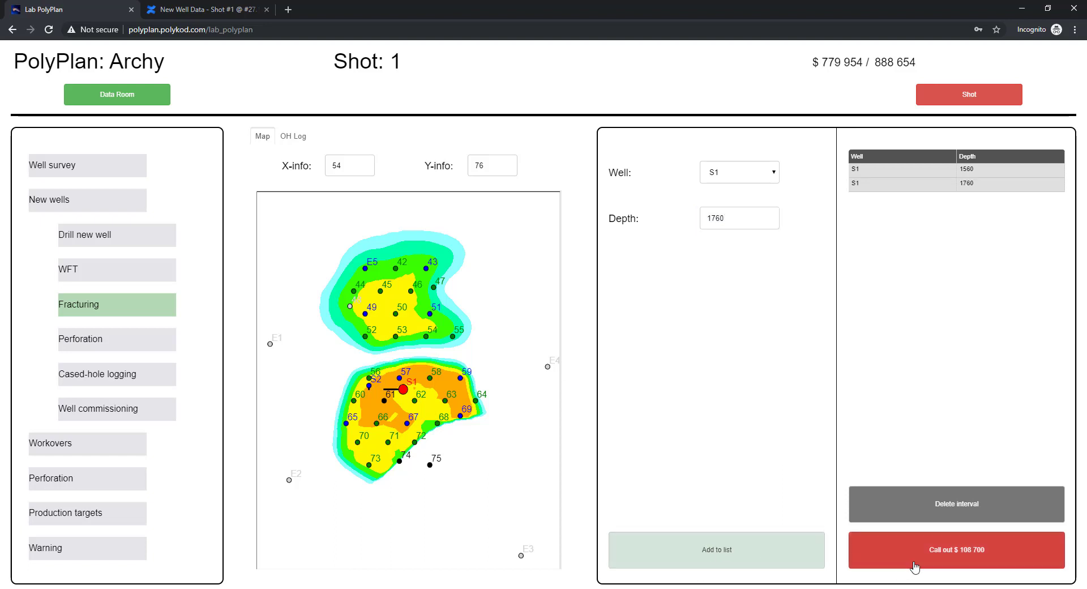
left_click(917, 560)
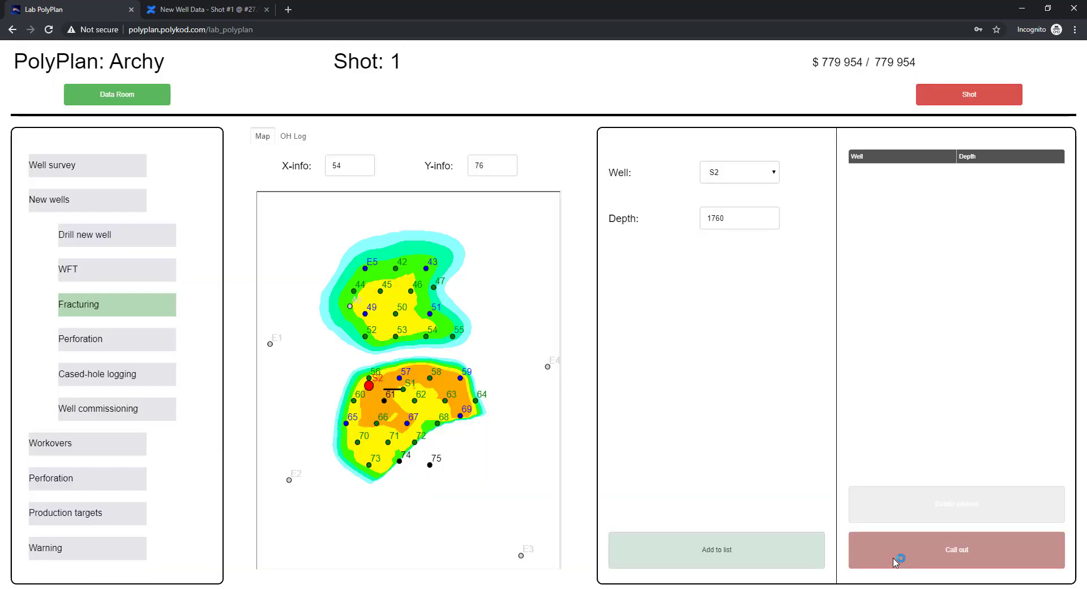
Add a new-well perforation interval for well S2 from 1525 to 1610
left_click(104, 342)
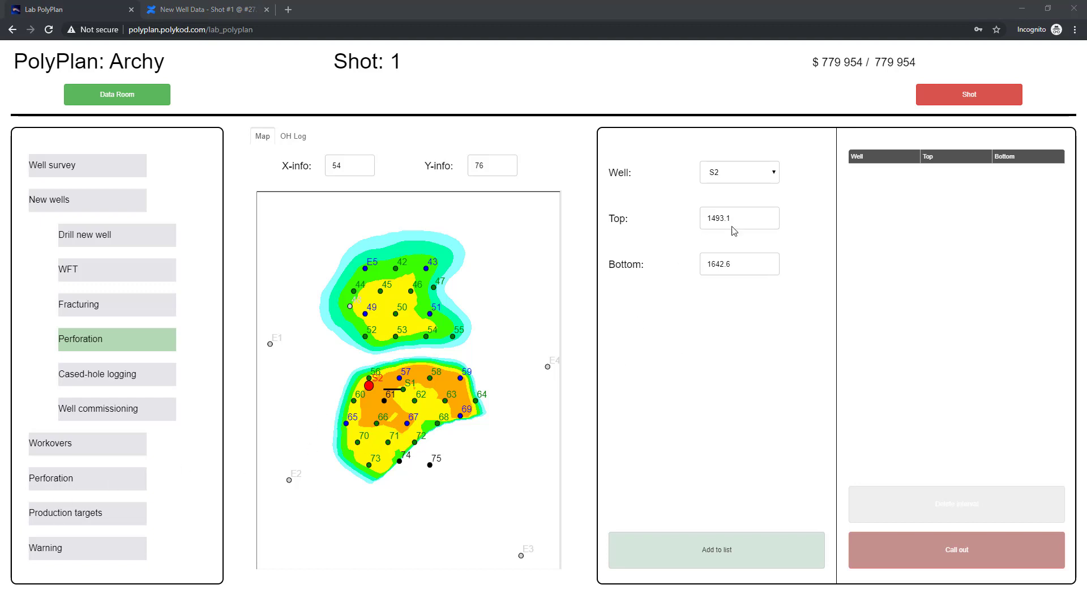
left_click(751, 218)
key("ctrl+a")
type("1")
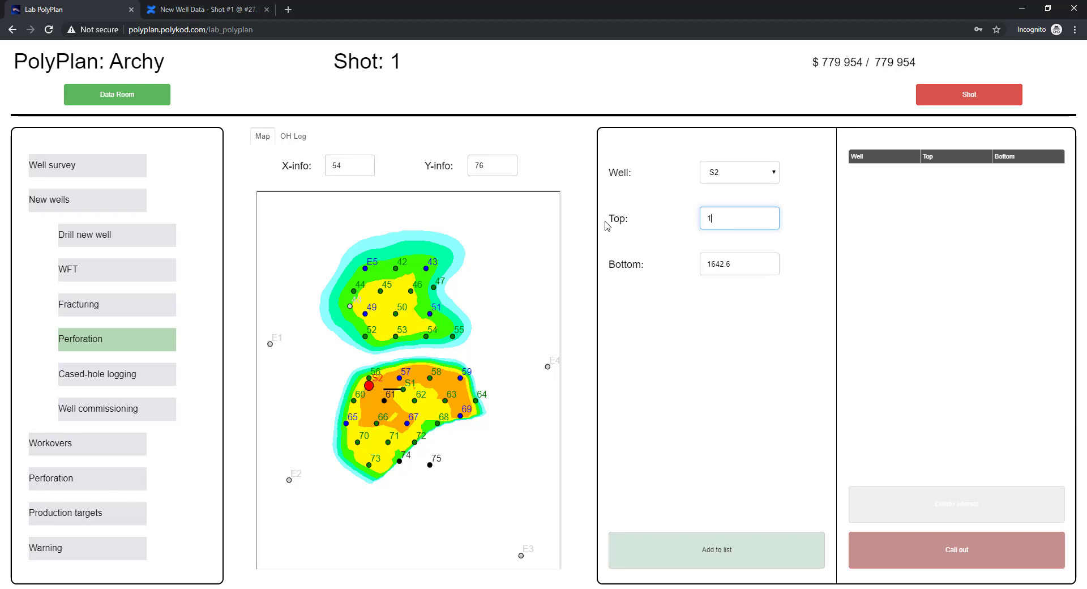
type("525")
key("Tab")
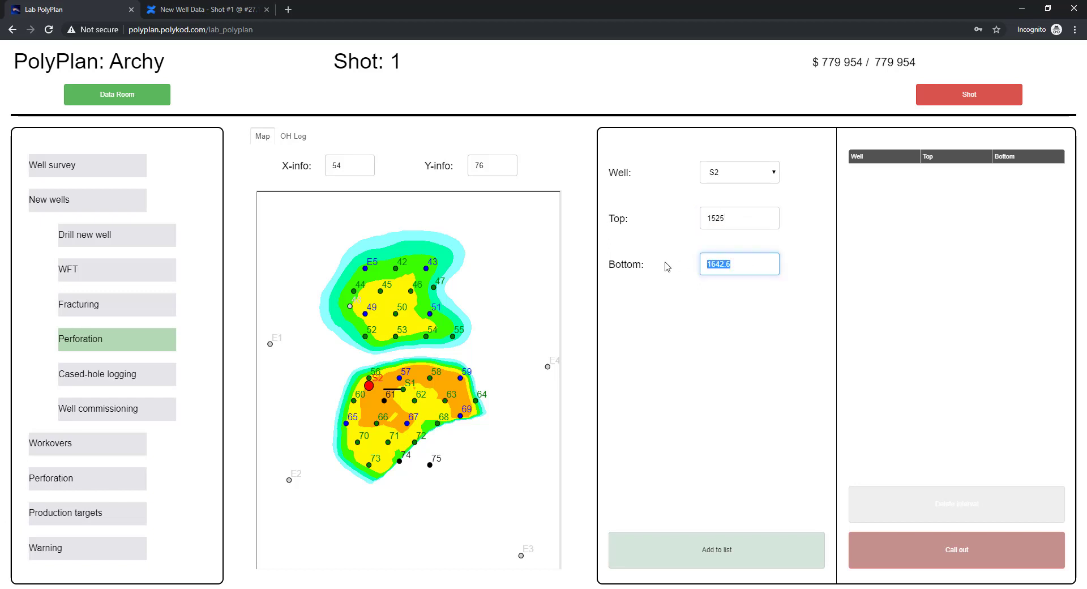
type("1610")
left_click(752, 557)
Add a perforation interval for well S1 from 1525 to 2020 and call out the listed perforations
left_click(730, 175)
left_click(727, 192)
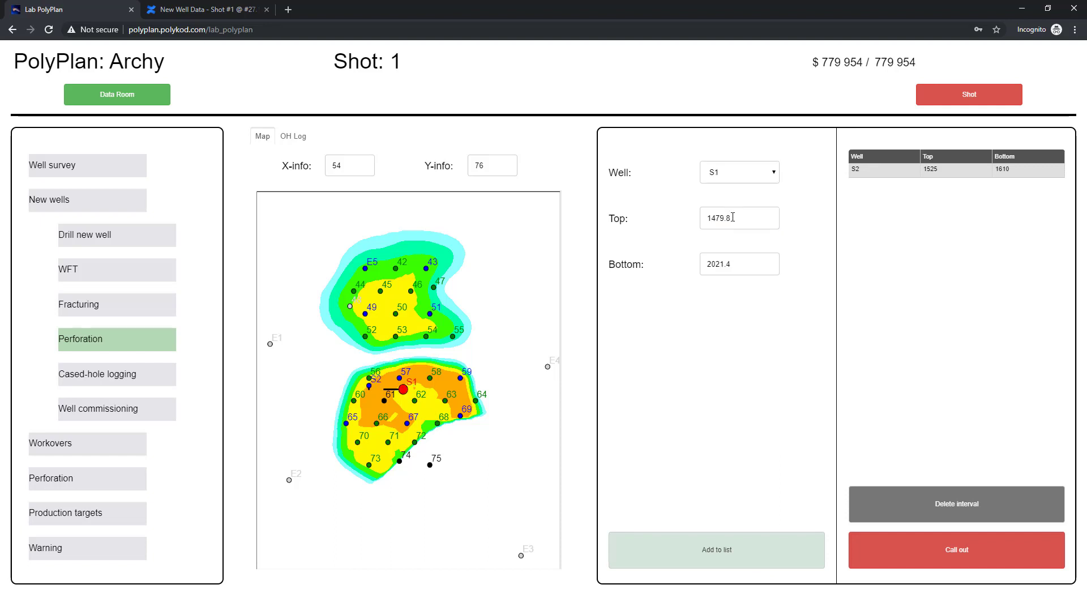
double_click(735, 223)
type("1525")
key("Tab")
key("ctrl+a")
type("2020")
left_click(715, 557)
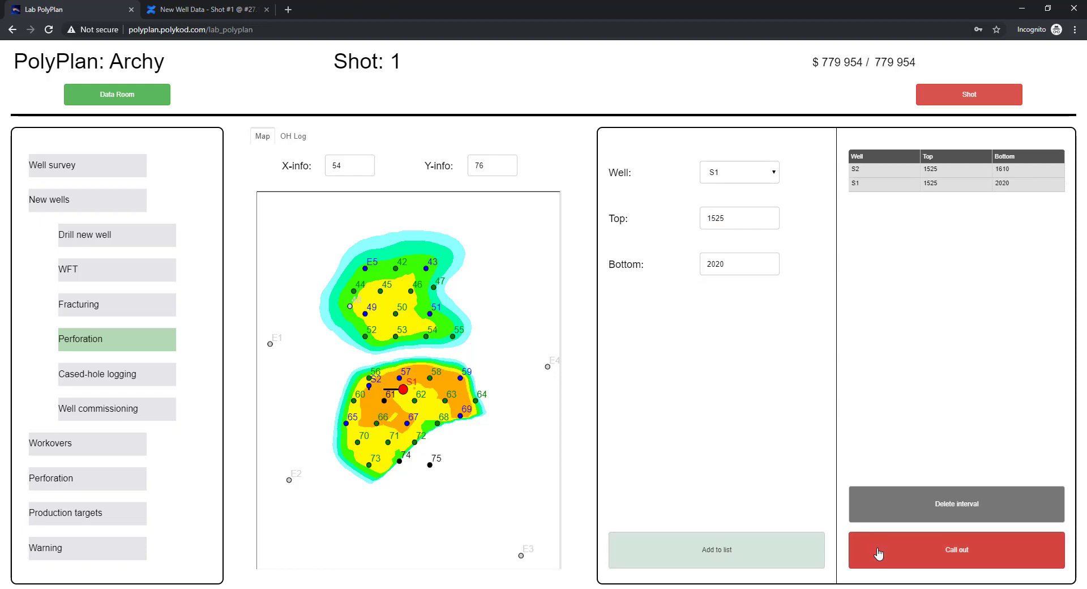
left_click(903, 554)
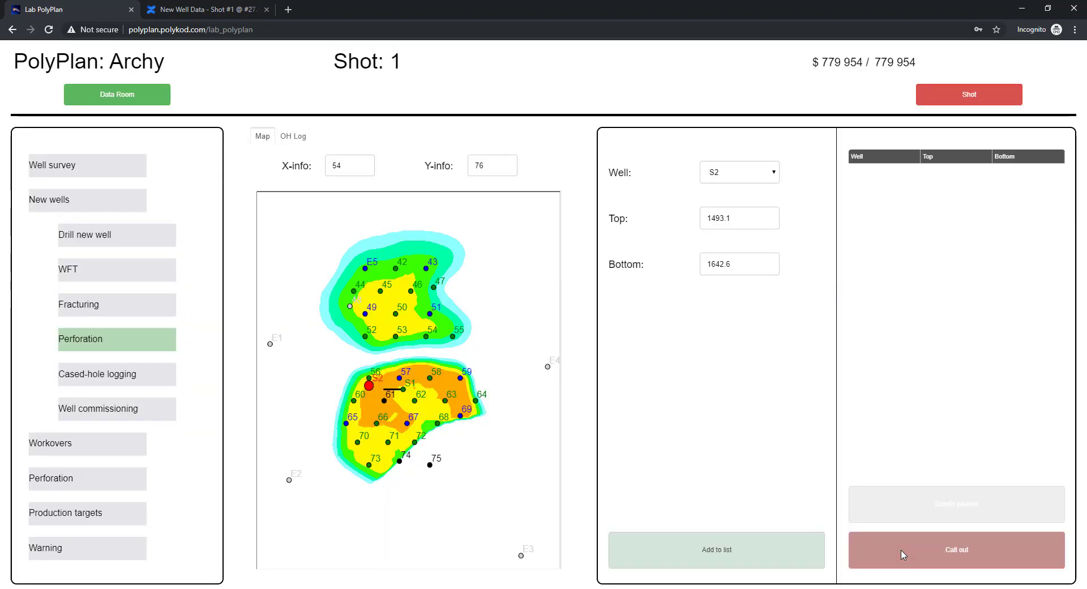
View the cased-hole logging options for new wells and commission well S2
left_click(113, 378)
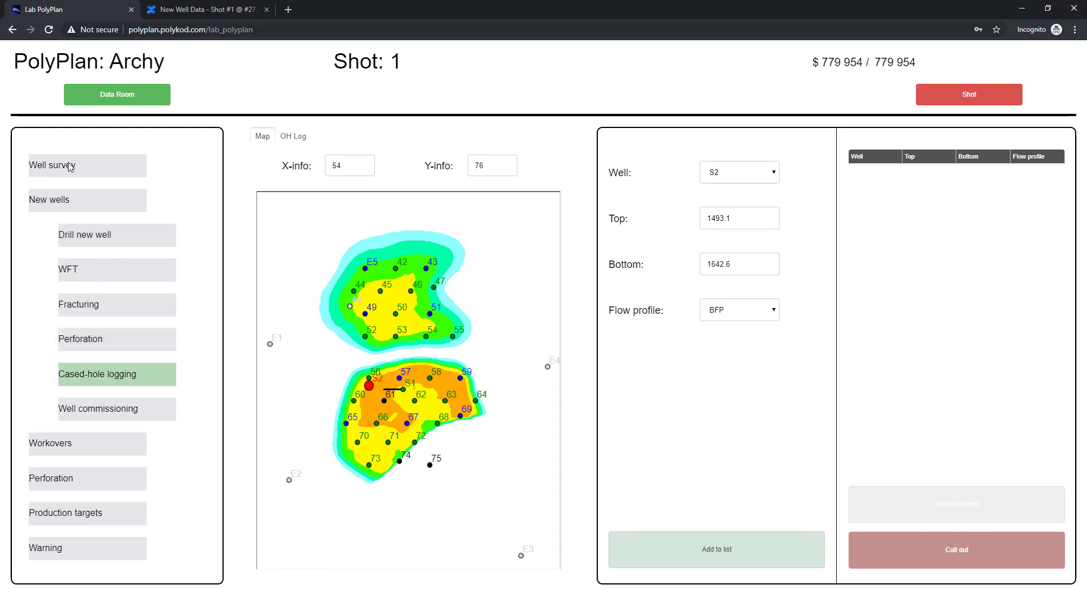
left_click(105, 408)
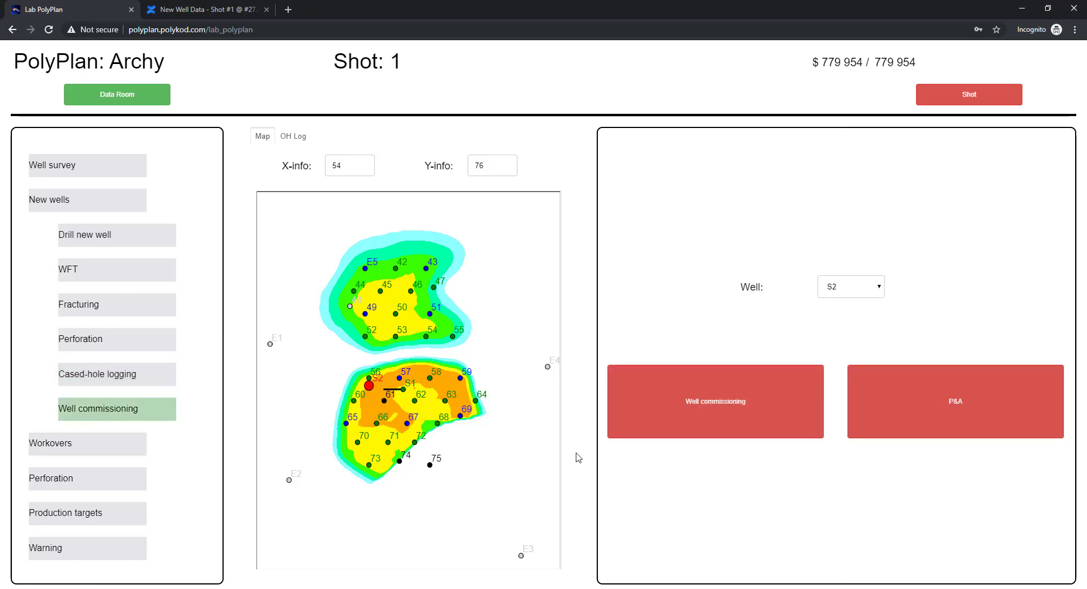
left_click(666, 415)
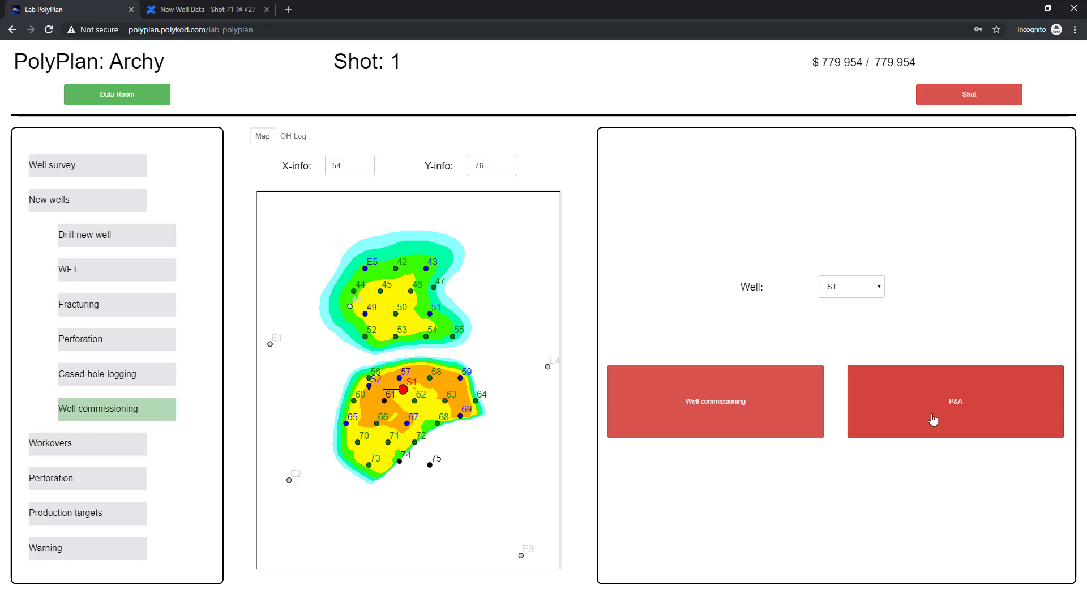
Commission well S1 and open the shut-off workover form
left_click(747, 390)
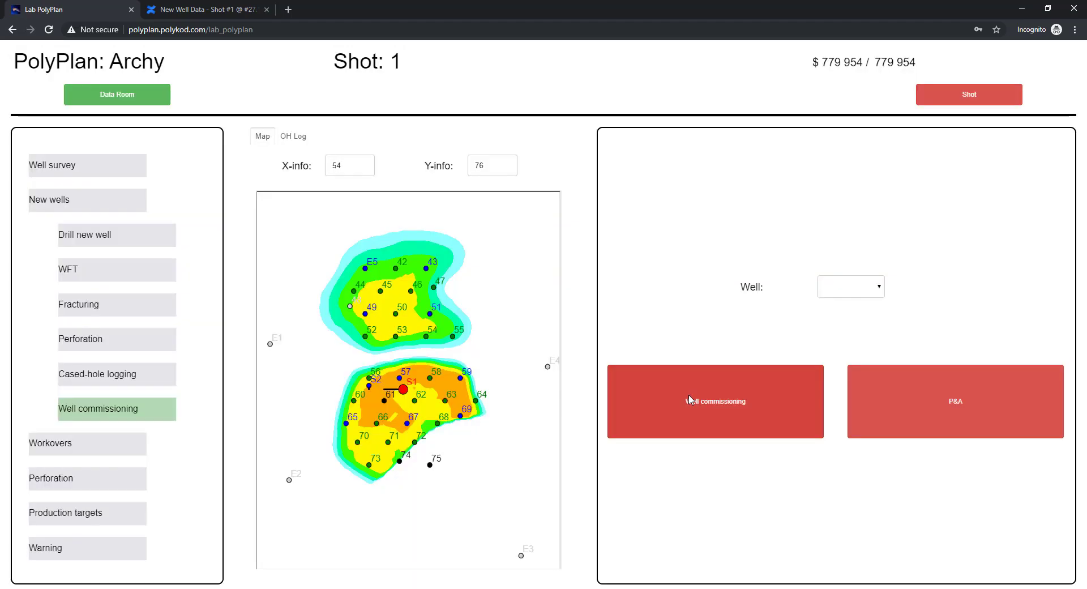
left_click(690, 399)
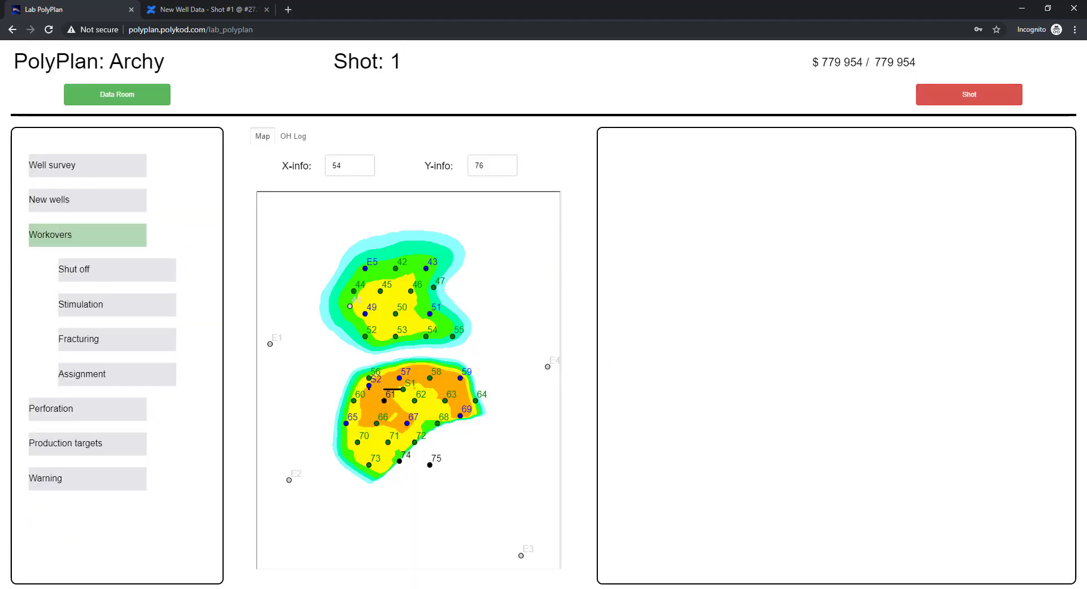
left_click(112, 277)
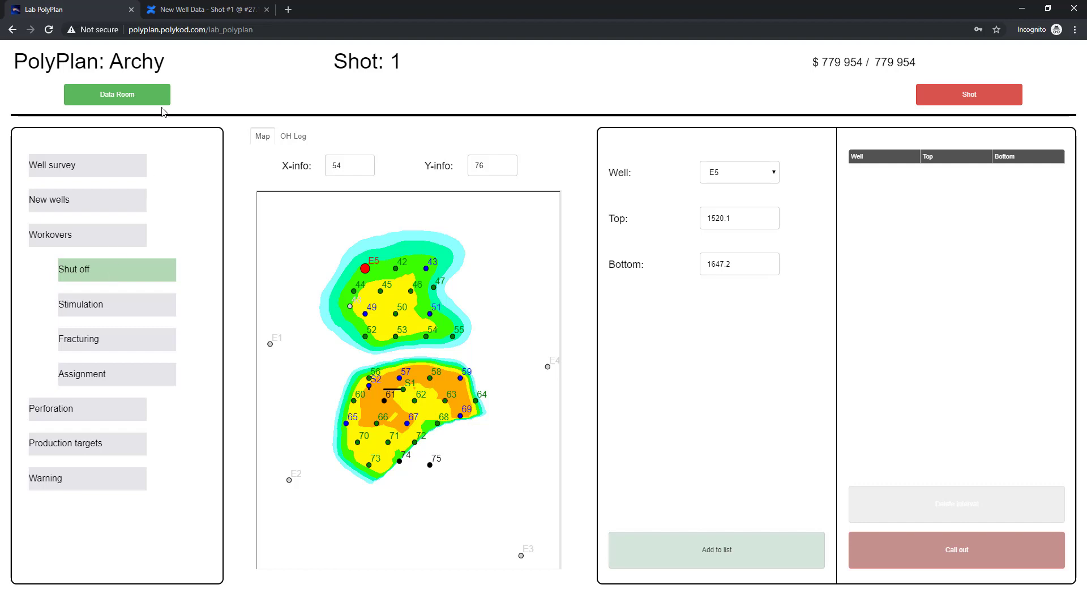
Switch to Confluence and examine the borehole and reservoir flow profiles for wells 50, 67 and 62 in the Shot #1 survey results
left_click(177, 12)
left_click(175, 293)
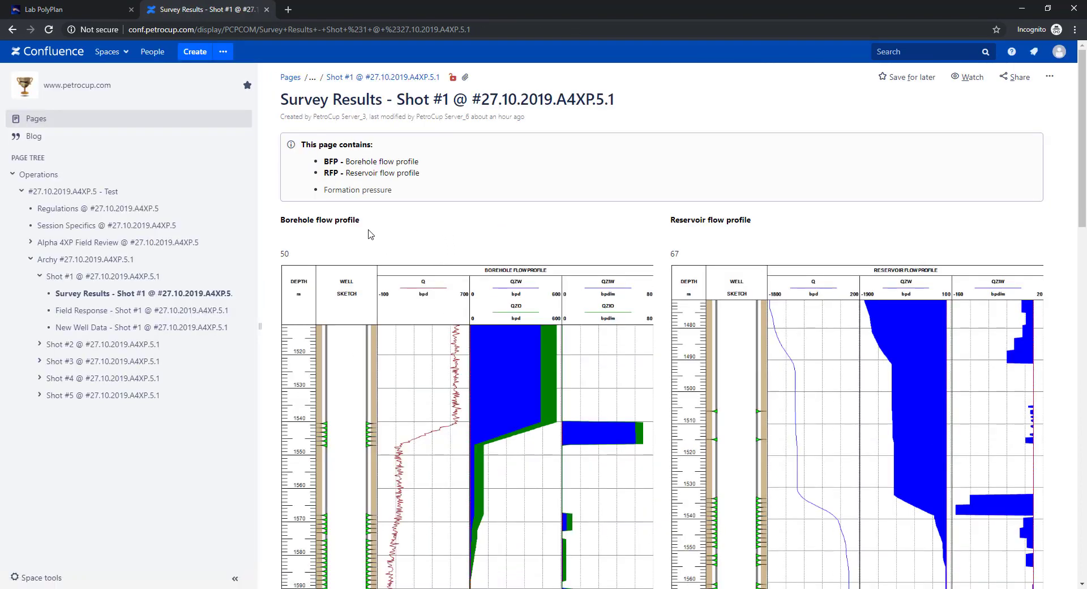
scroll(506, 250, "down", 2)
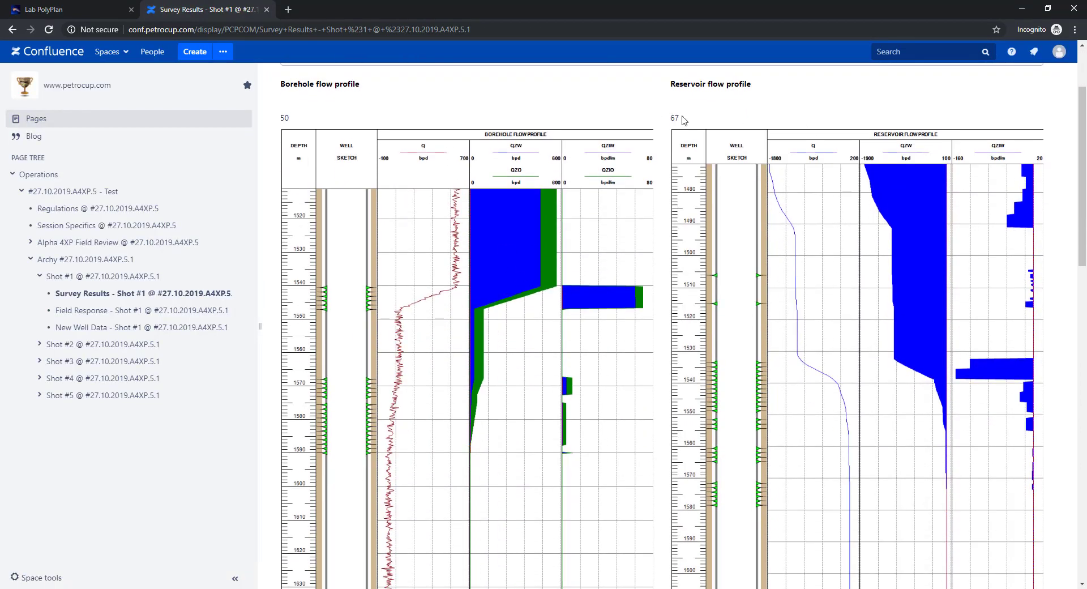
scroll(720, 170, "down", 10)
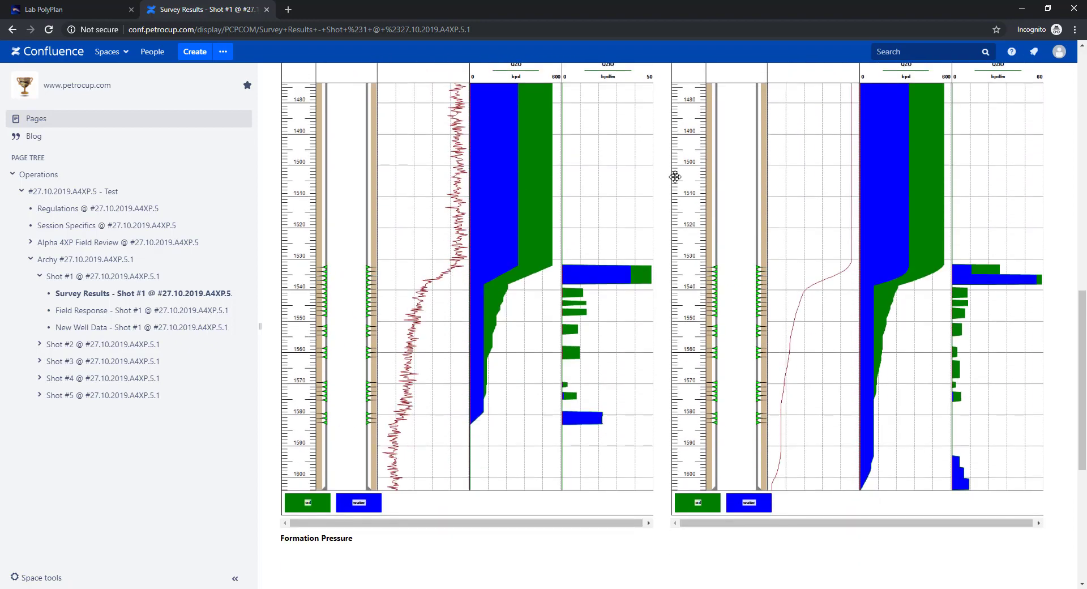
scroll(674, 177, "up", 7)
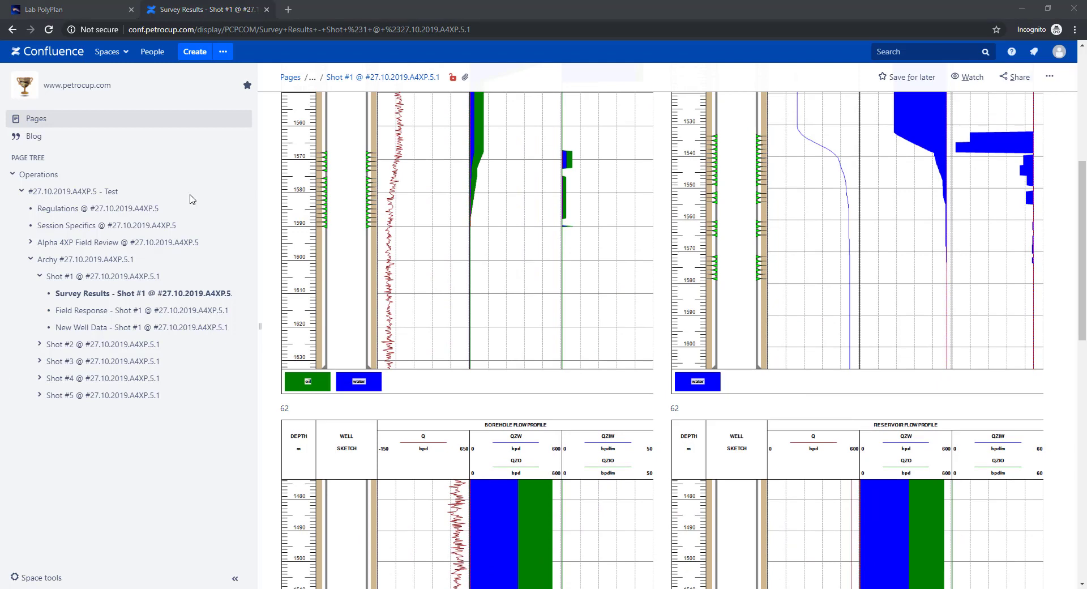
Back in PolyPlan, add a shut-off interval for well 50 from 1511.1 to 1550
left_click(52, 9)
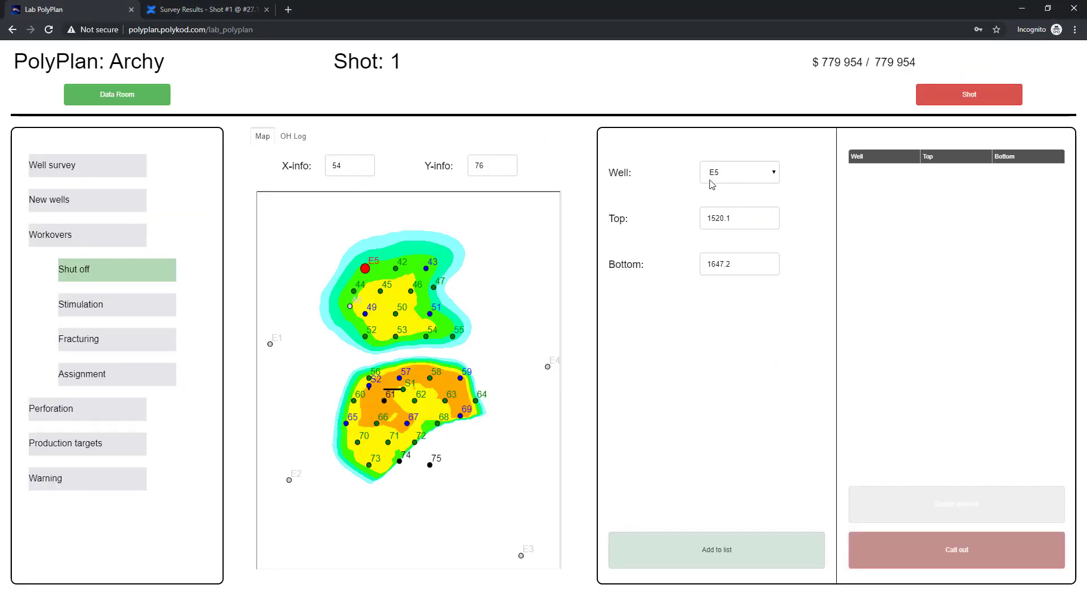
left_click(396, 314)
double_click(726, 264)
type("156")
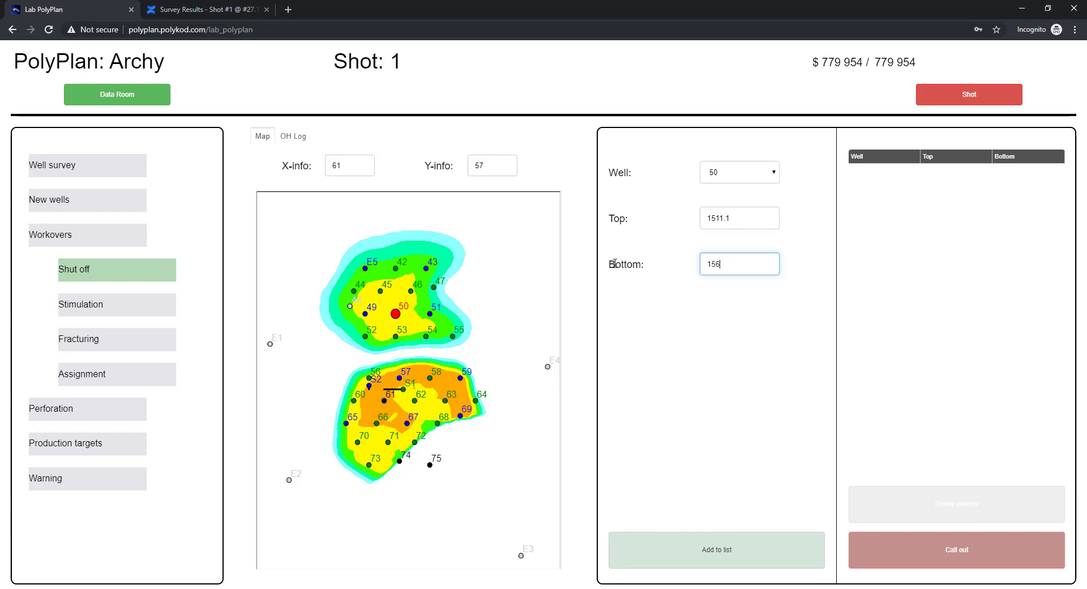
type("0")
left_click(757, 384)
left_click(720, 549)
Add a shut-off interval for well 67 from 1471.1 to 1510
left_click(750, 170)
left_click(742, 256)
left_click_drag(741, 264, 612, 259)
type("1510")
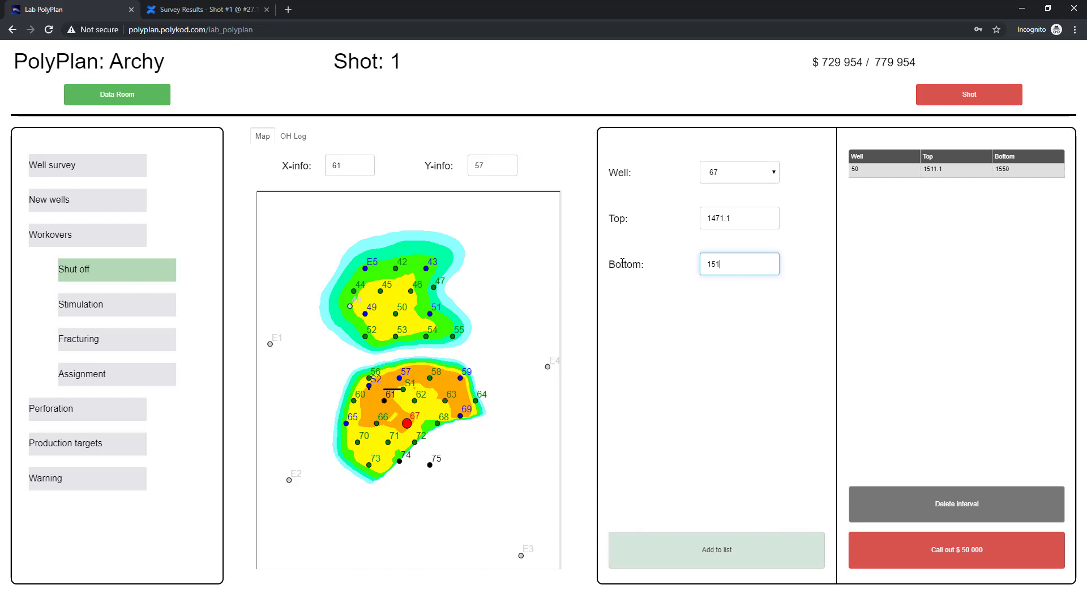
left_click(757, 549)
Add a shut-off interval for well 62 from 1585 to 1604.2 and call out the listed shut-offs
left_click(742, 172)
left_click(743, 318)
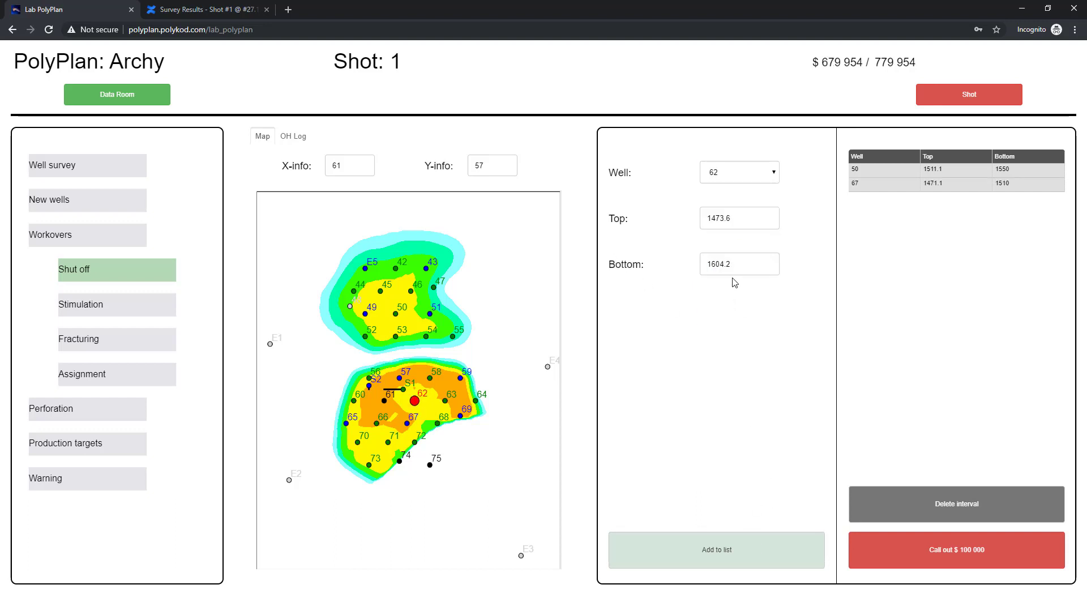
key("Tab")
type("1585")
left_click(738, 549)
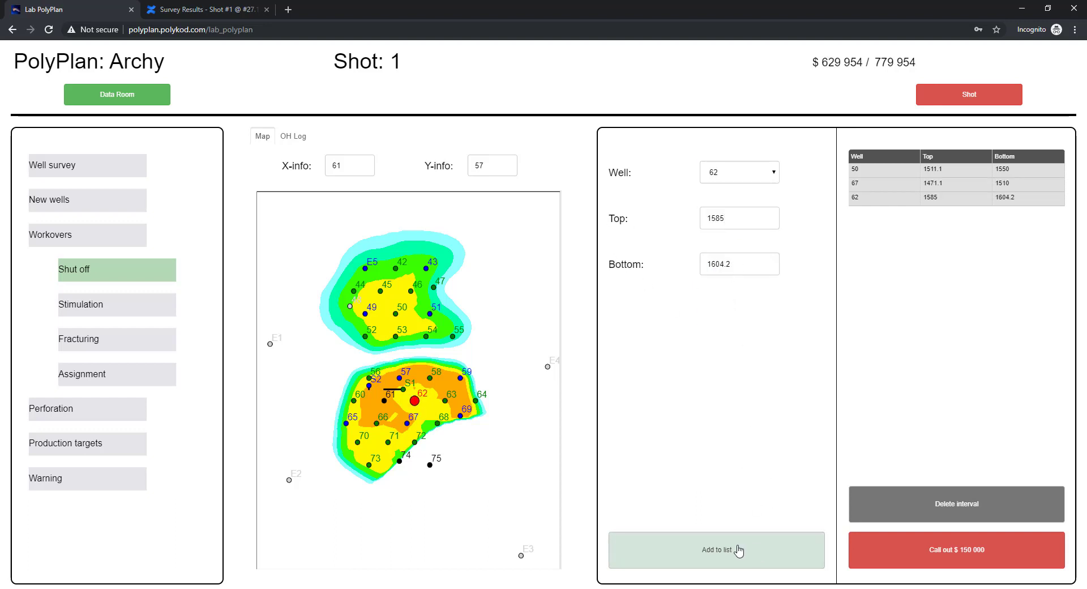
left_click(949, 564)
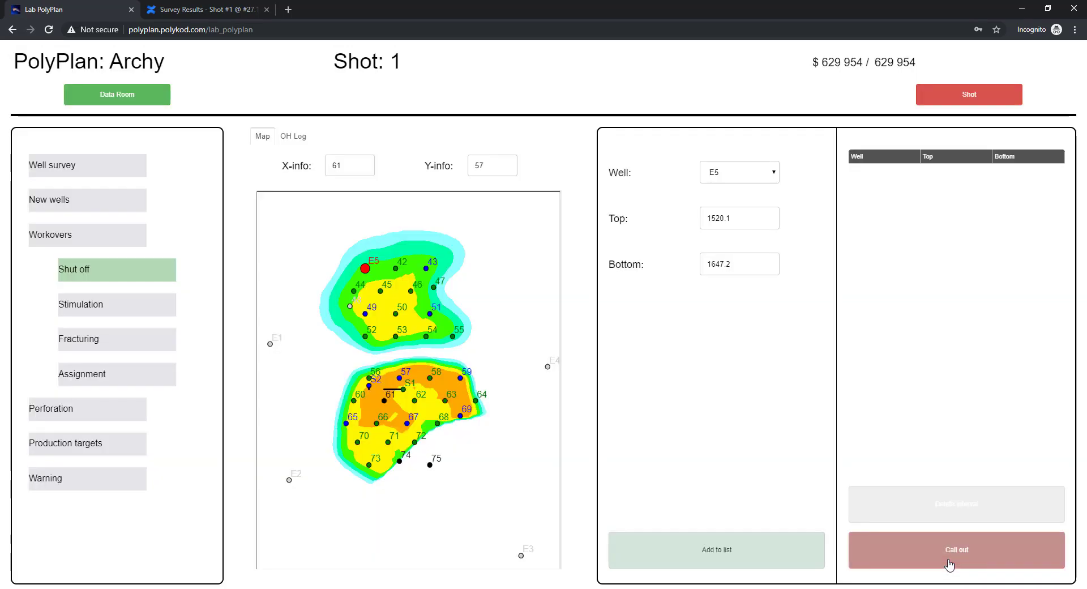
List a stimulation workover for well 45 from 1513.6 to 1633.0 and call it out
left_click(127, 313)
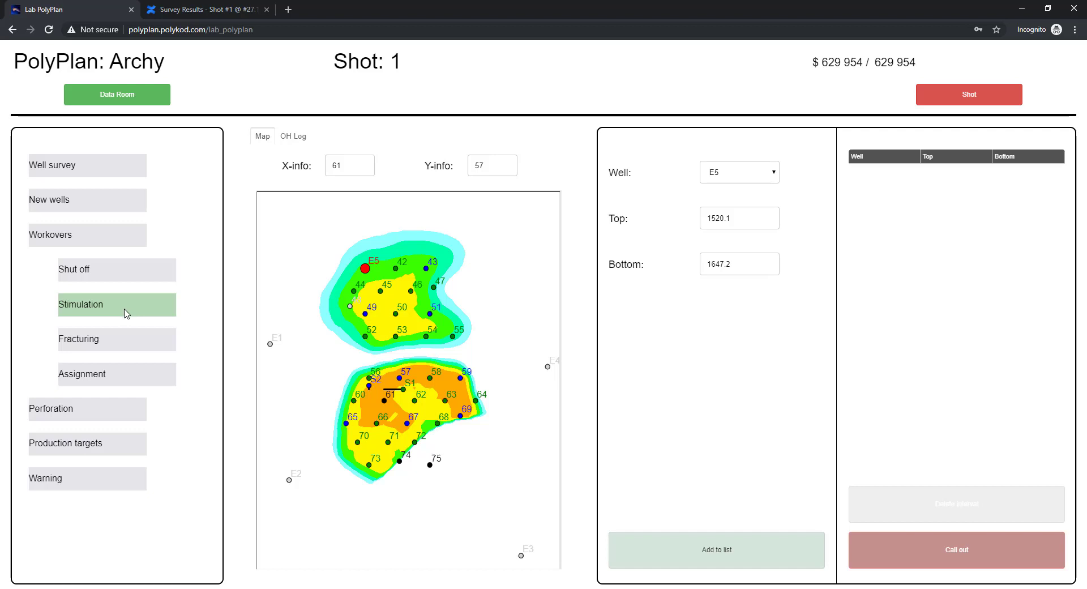
left_click(380, 290)
left_click(692, 545)
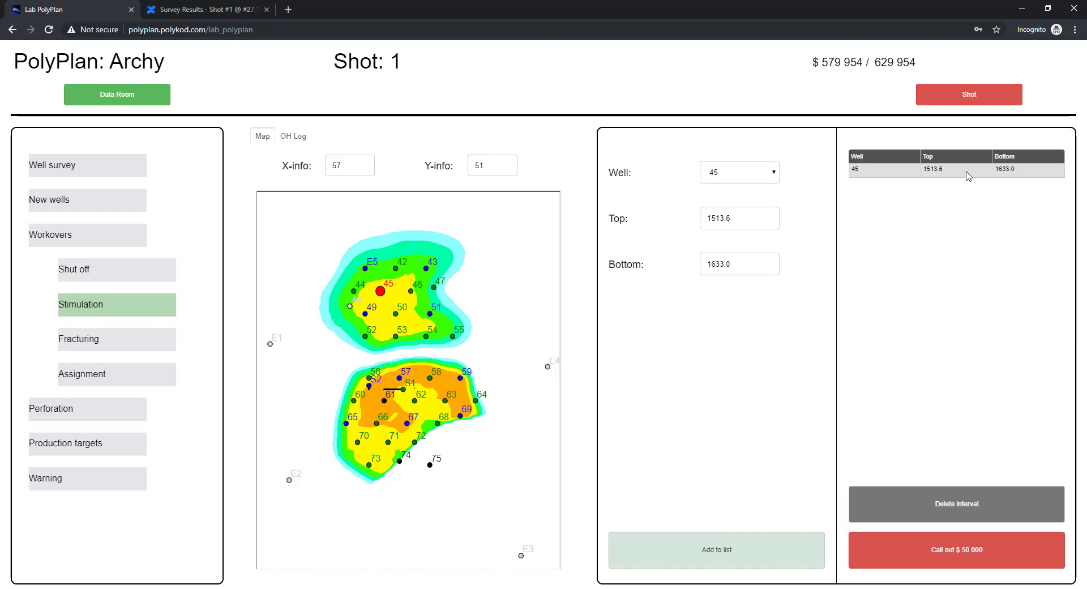
left_click(970, 563)
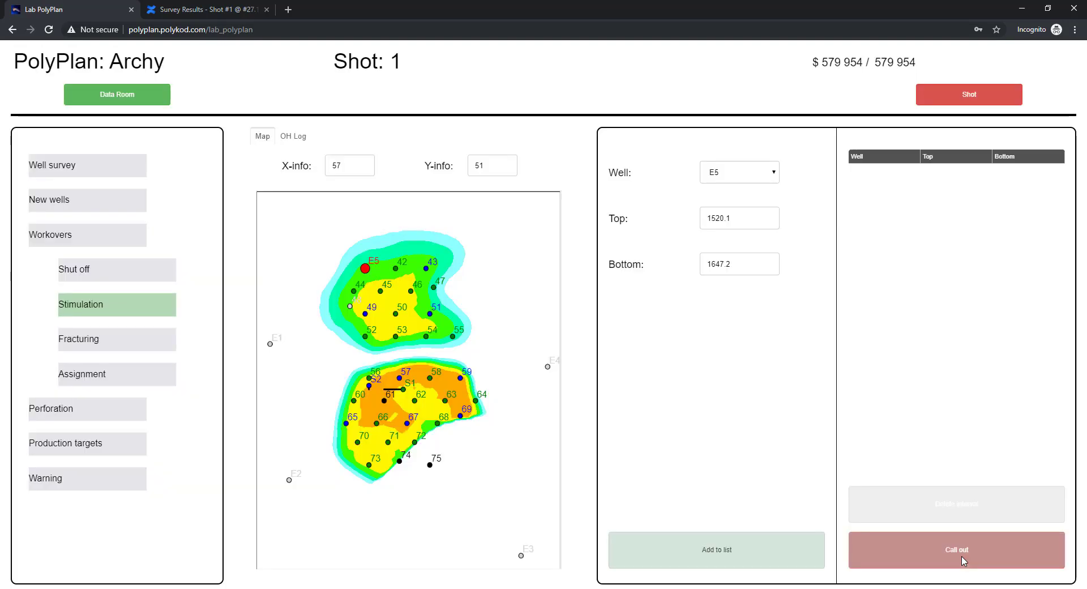
List a fracturing workover for well 53 at depth 1585 and call it out
left_click(130, 344)
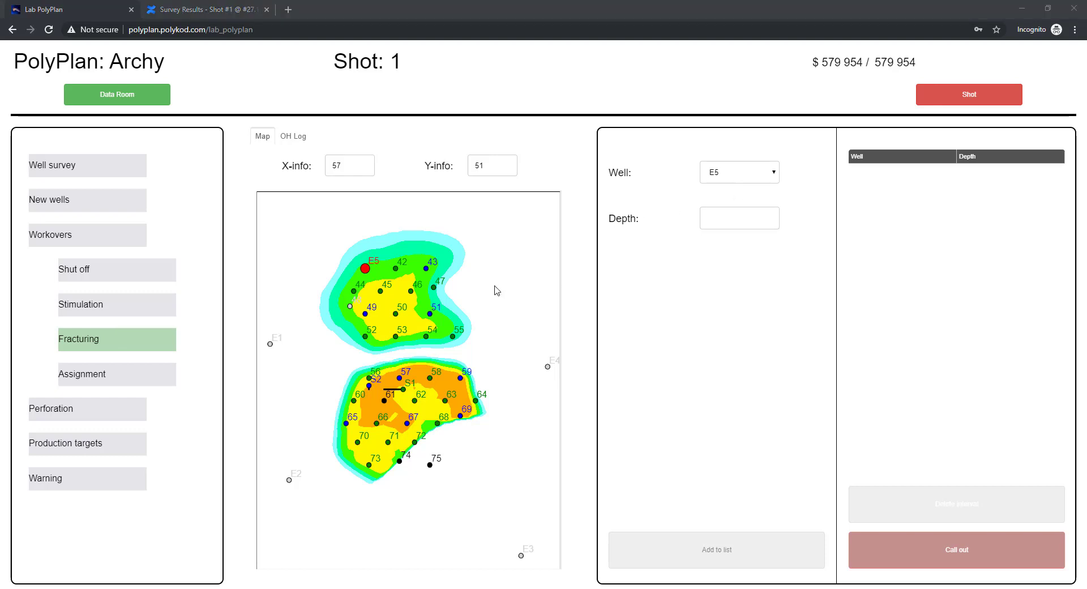
left_click(396, 336)
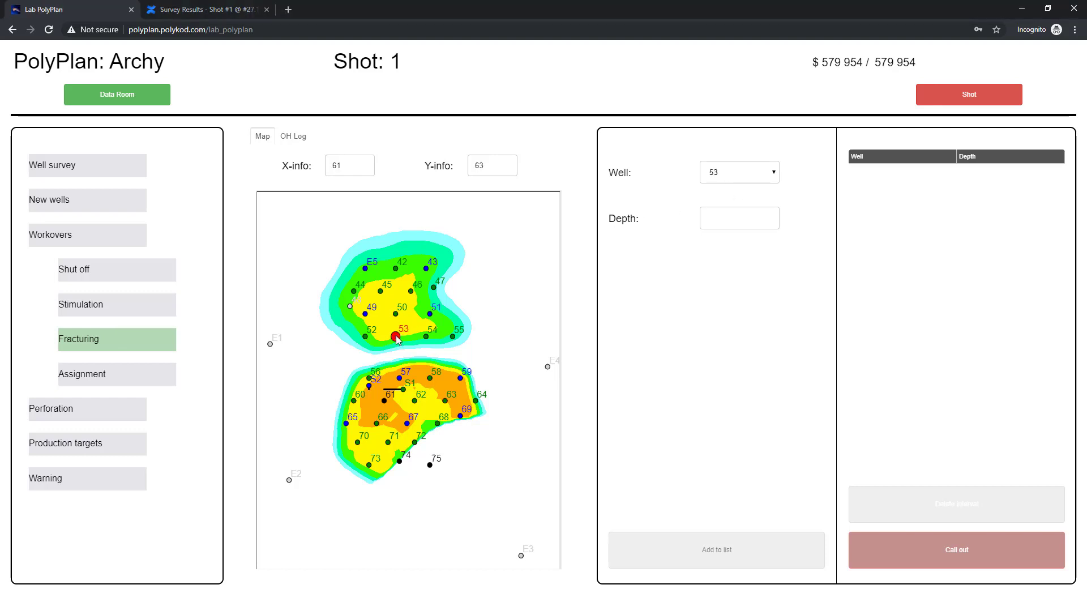
left_click(706, 216)
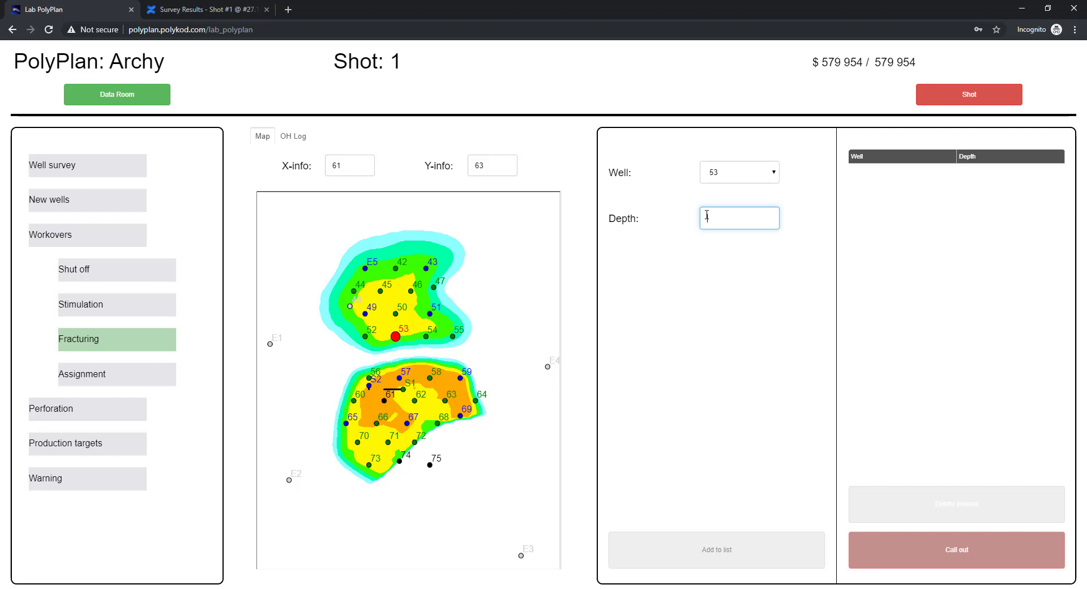
type("1585")
left_click(744, 549)
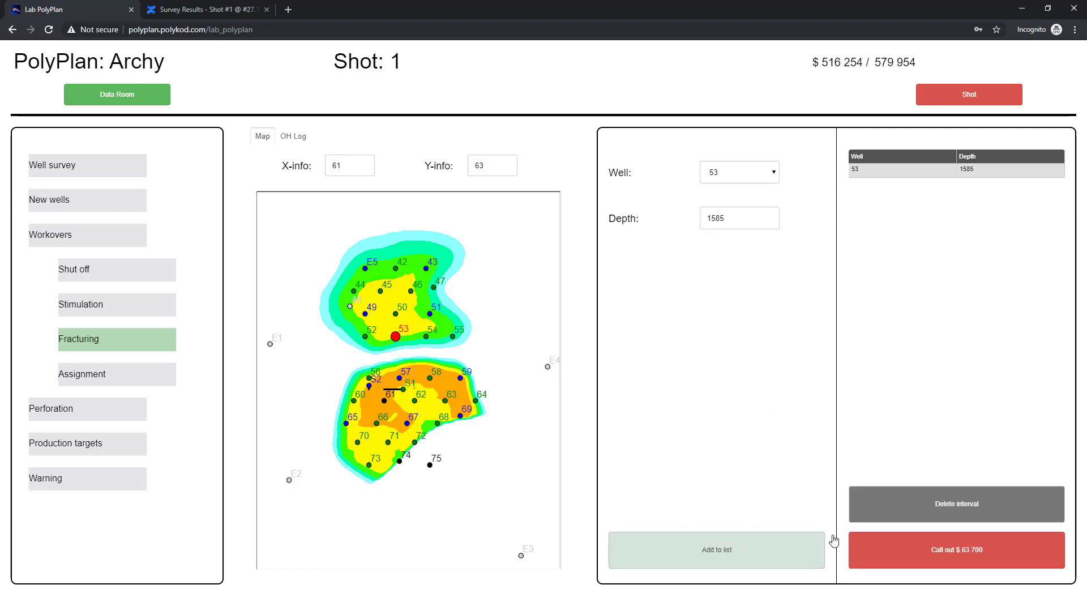
left_click(931, 546)
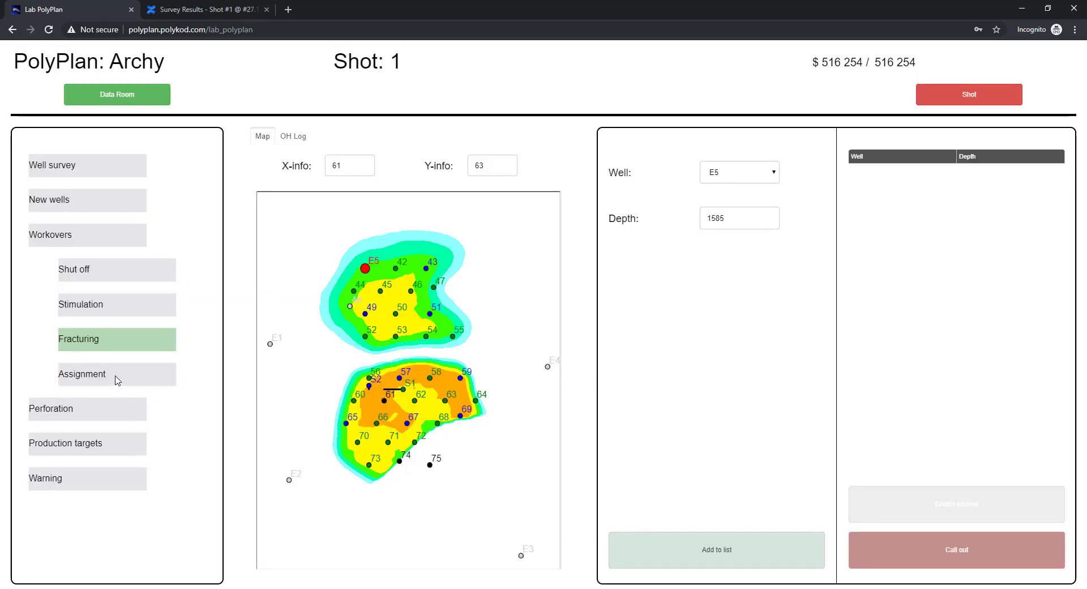
List an assignment change for well 64 from producer to injector with target 1500 and call it out
left_click(117, 380)
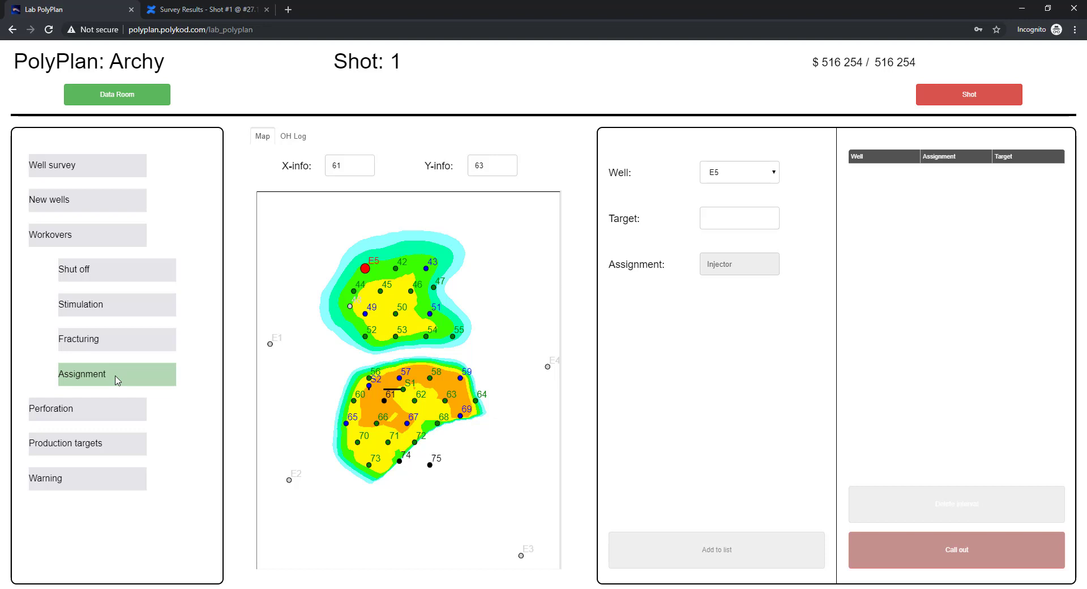
left_click(475, 401)
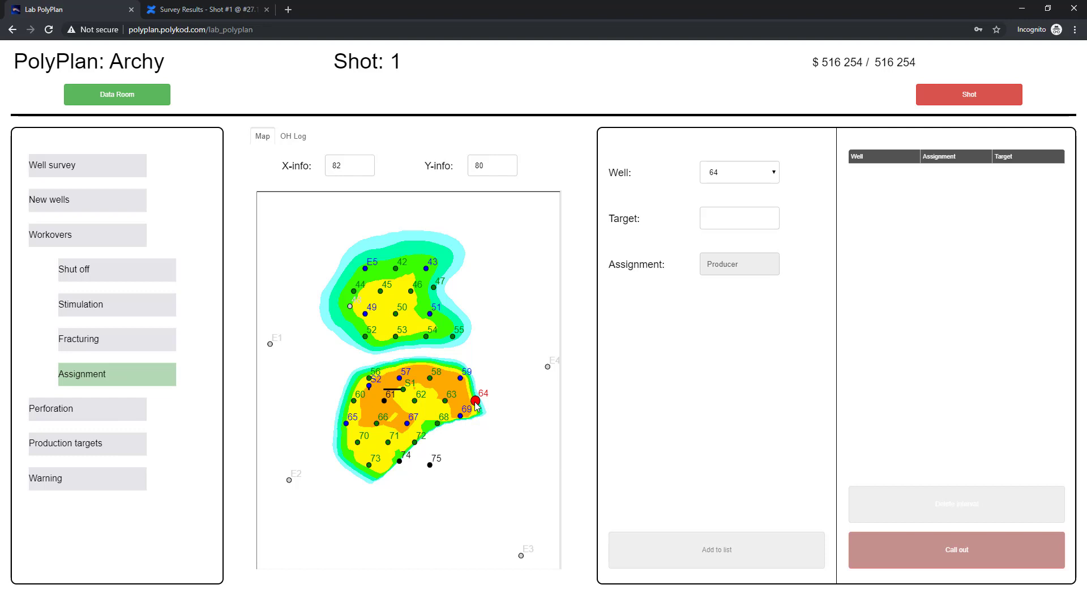
left_click(735, 219)
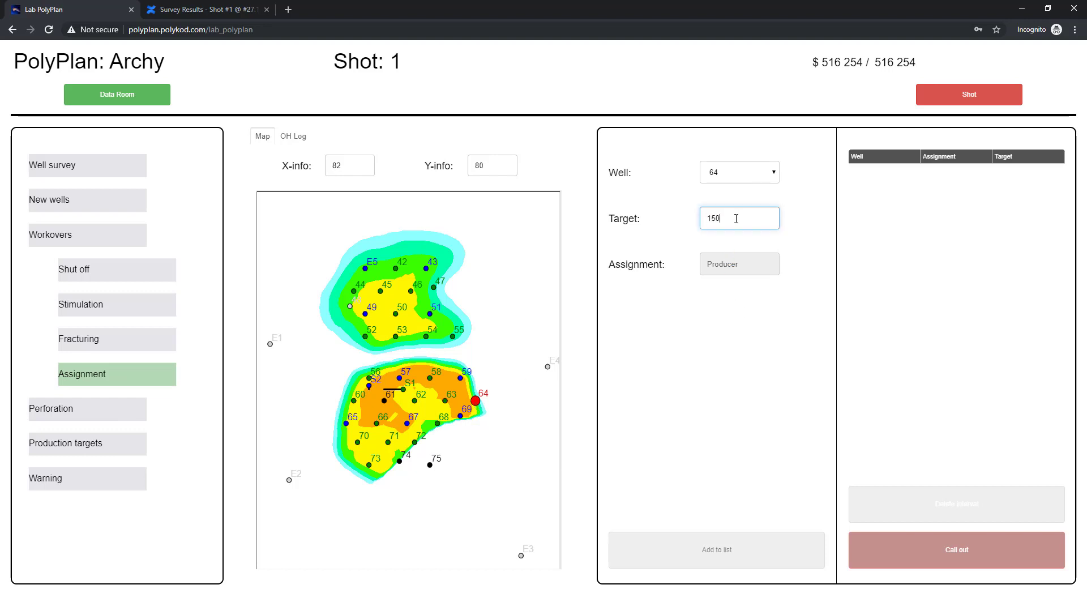
left_click(747, 357)
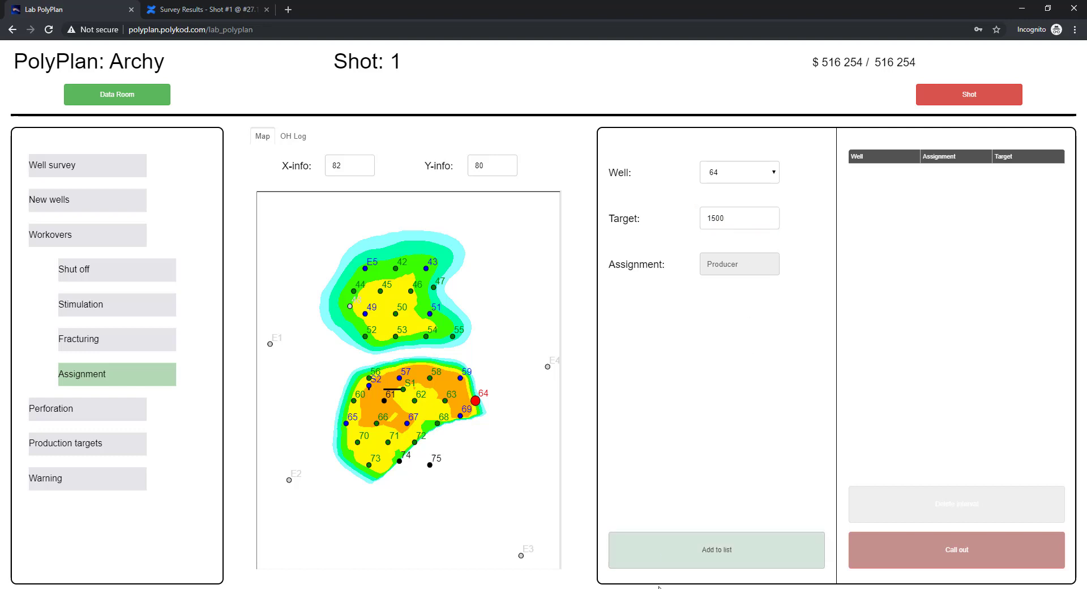
left_click(701, 557)
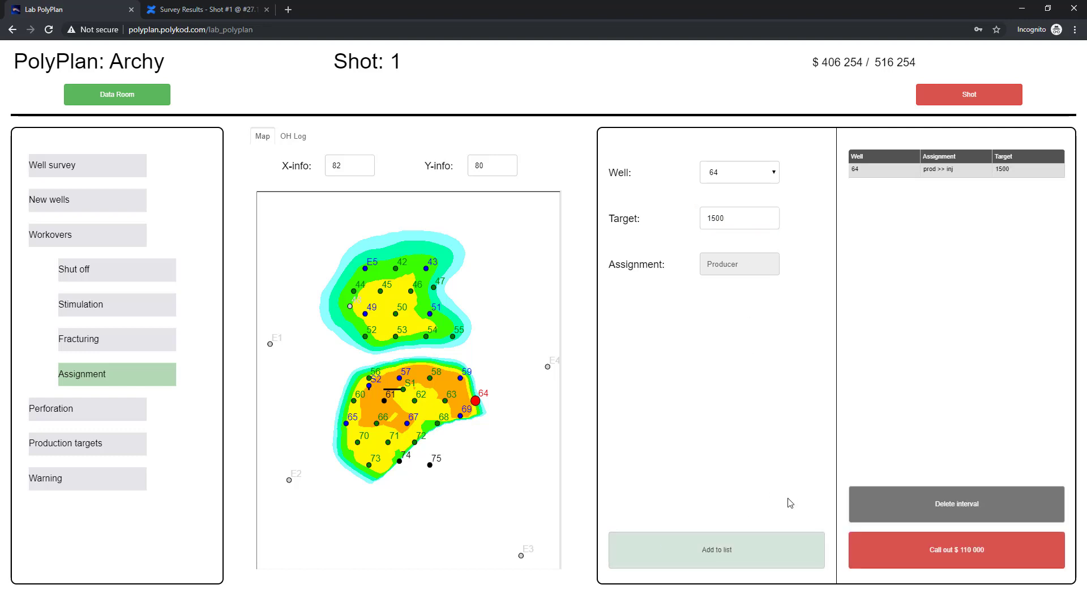
left_click(928, 171)
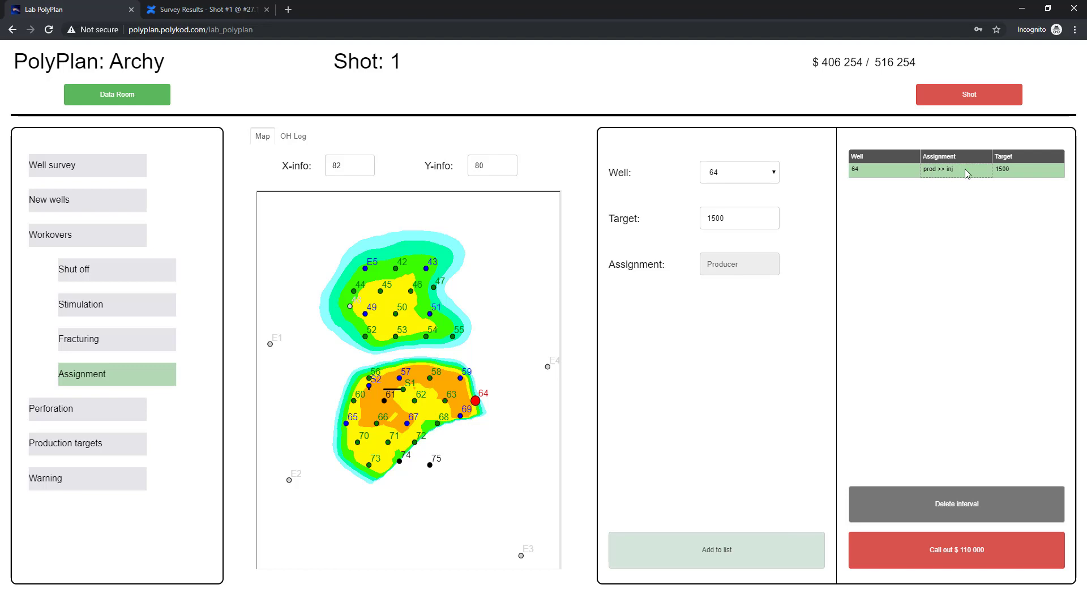
left_click(966, 558)
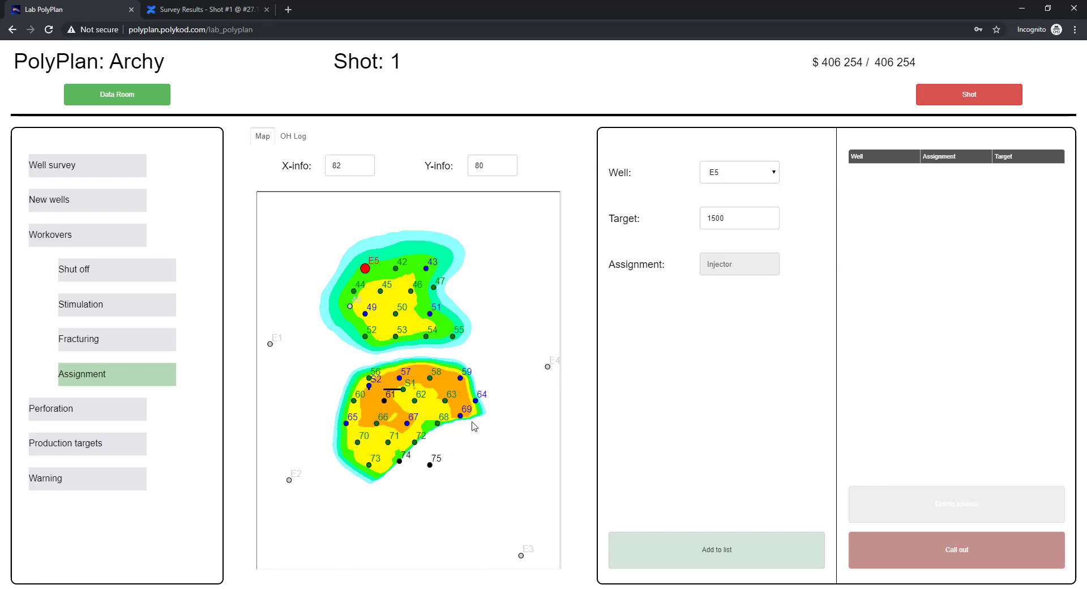
scroll(487, 405, "up", 3)
scroll(491, 402, "up", 1)
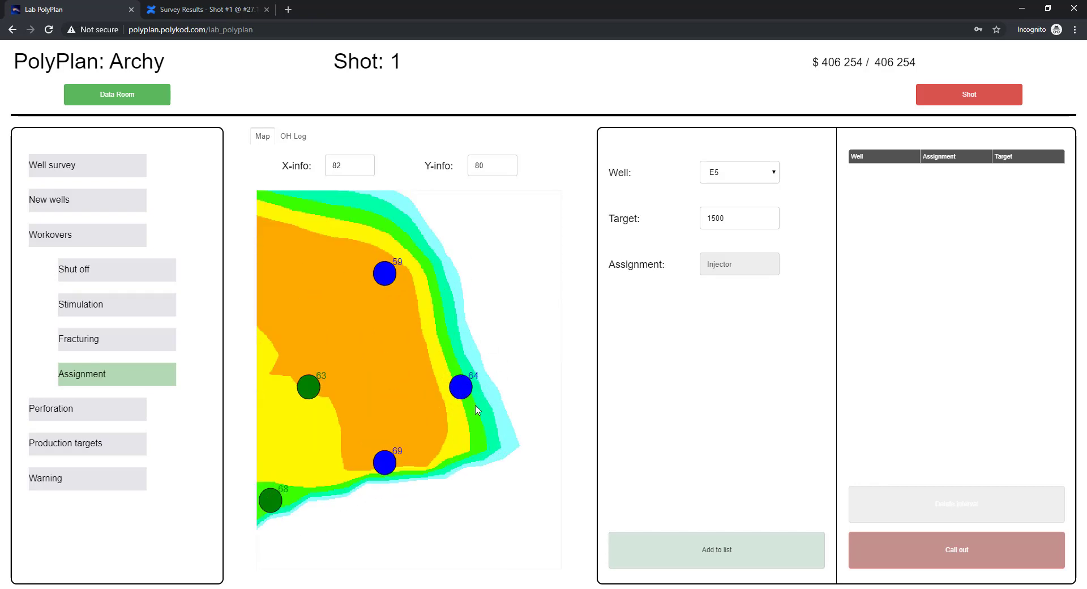
scroll(493, 319, "down", 4)
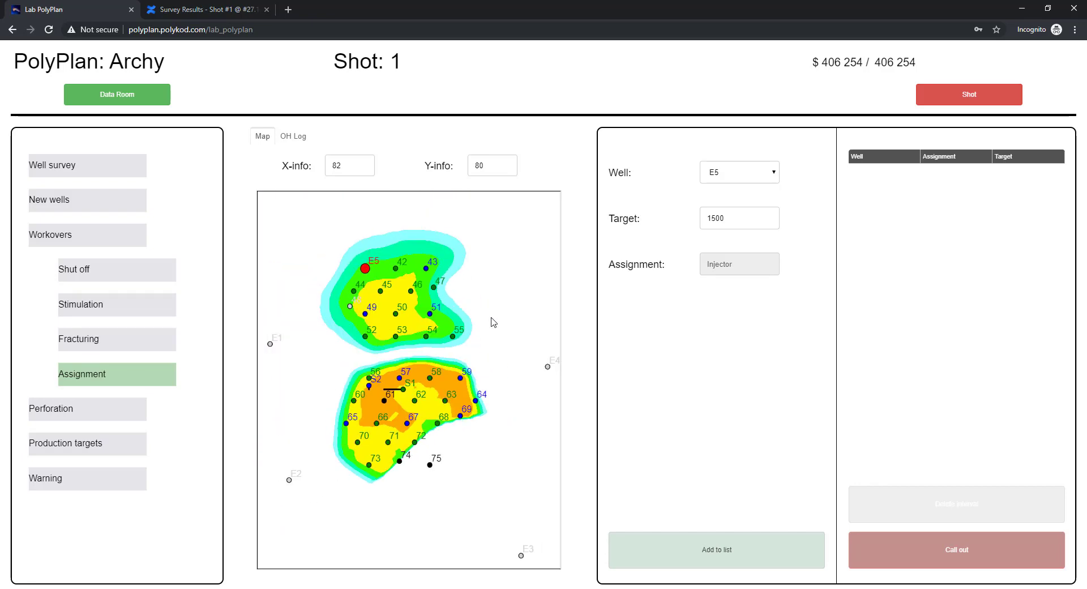
Add a perforation interval for existing well 57 from 1515 to 1520 and call it out
left_click(84, 412)
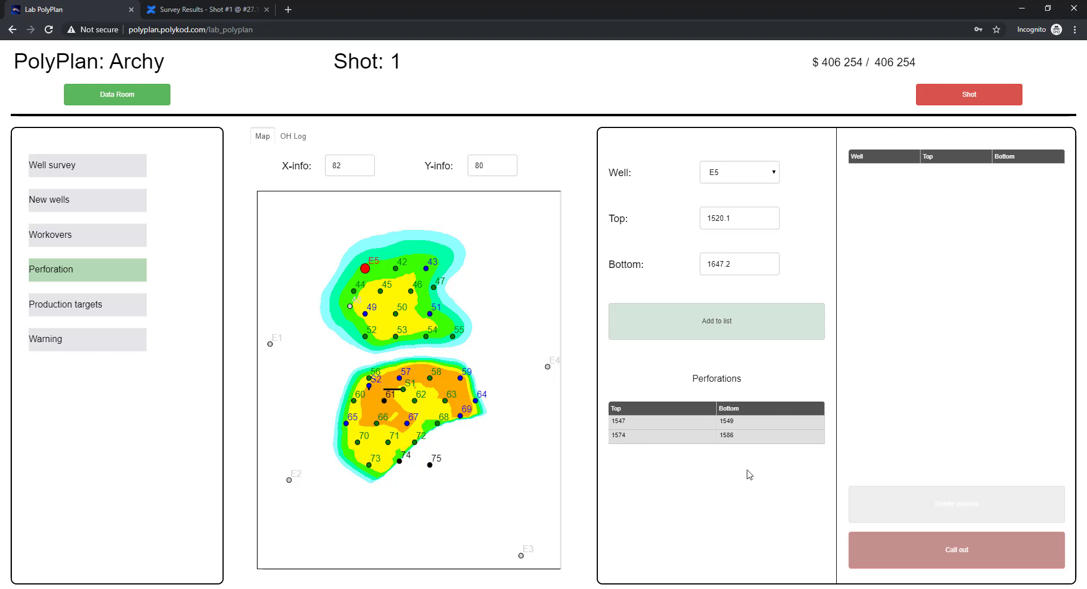
left_click(400, 379)
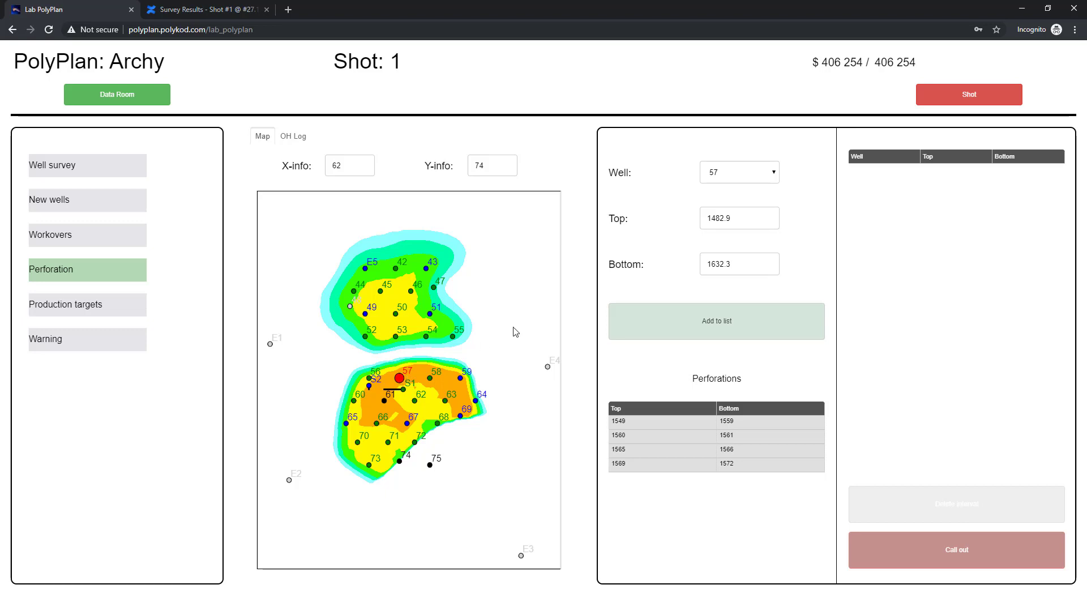
left_click(752, 222)
left_click_drag(751, 222, 652, 229)
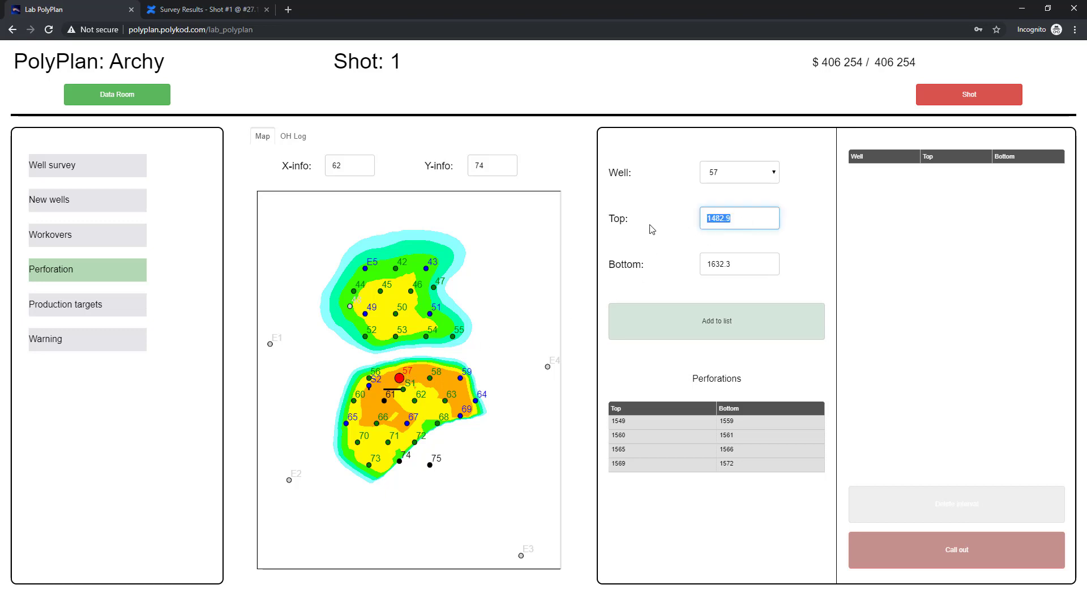
type("1")
left_click_drag(763, 269, 639, 274)
type("15")
left_click(639, 321)
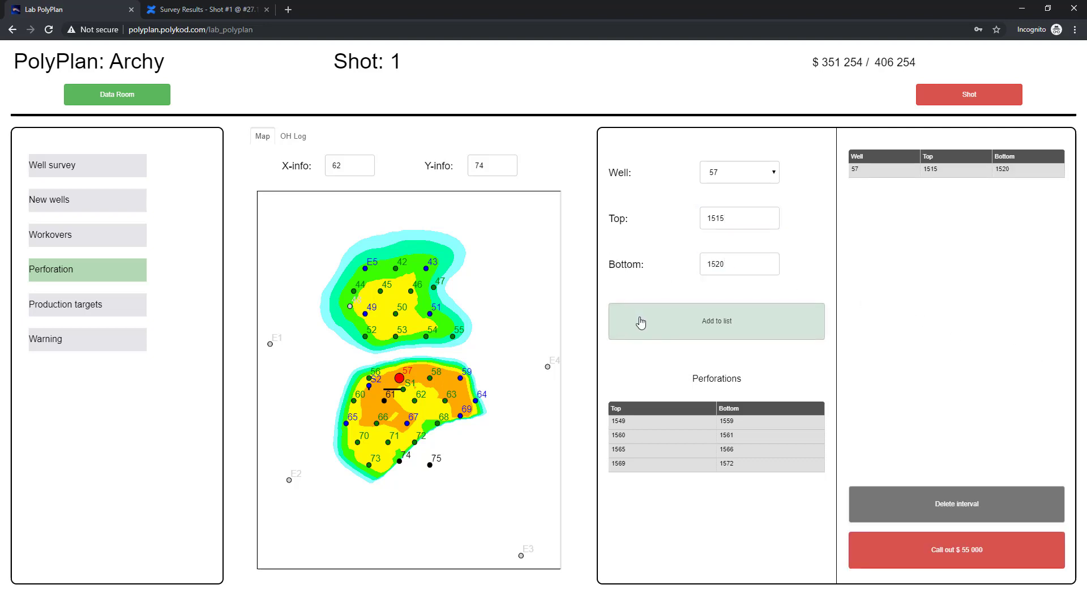
left_click(955, 560)
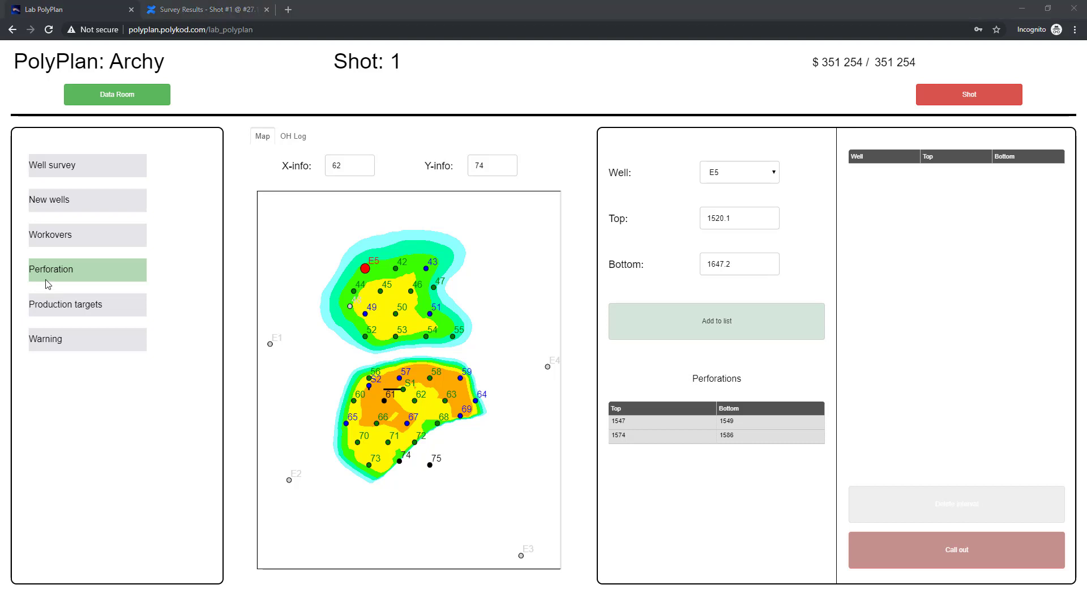
List a cased-hole logging survey for well 50 with the RFP flow profile, keeping the prefilled 1511.1 to 1632.6 interval
left_click(73, 174)
left_click(84, 236)
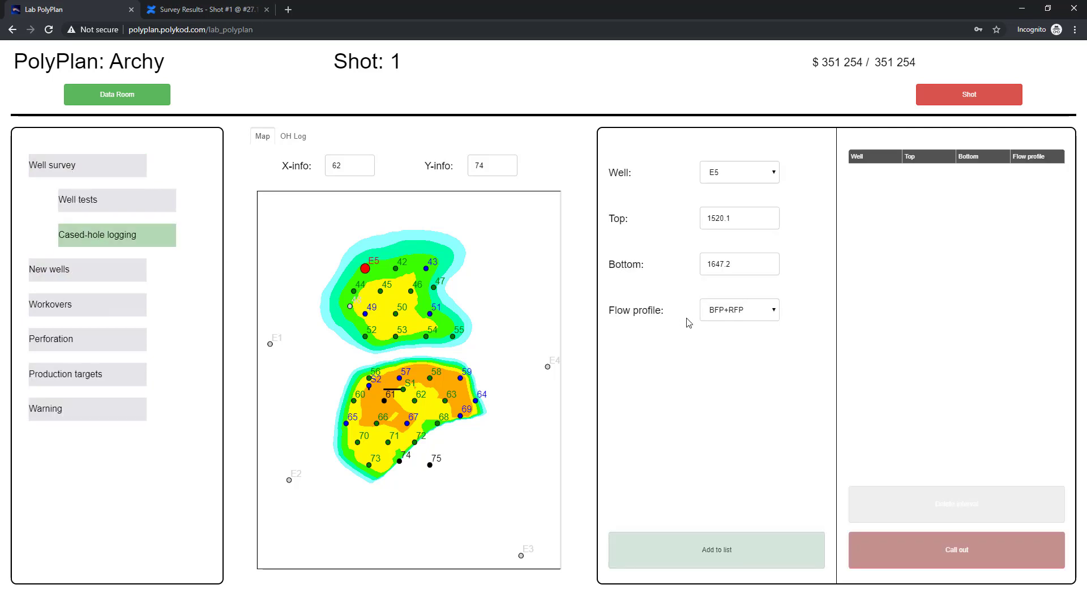
left_click(720, 181)
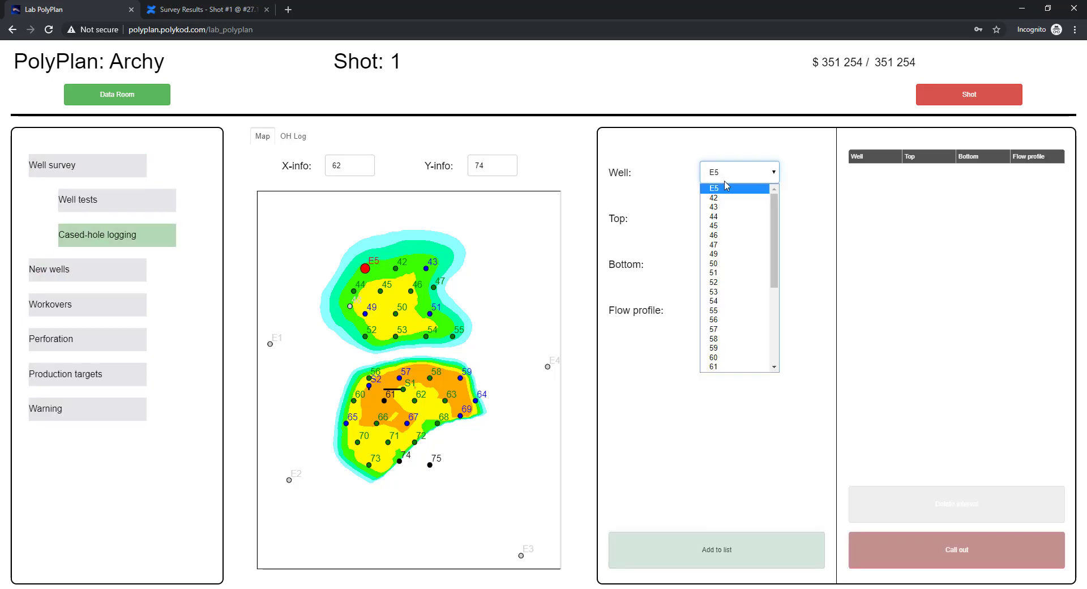
left_click(735, 270)
left_click(734, 310)
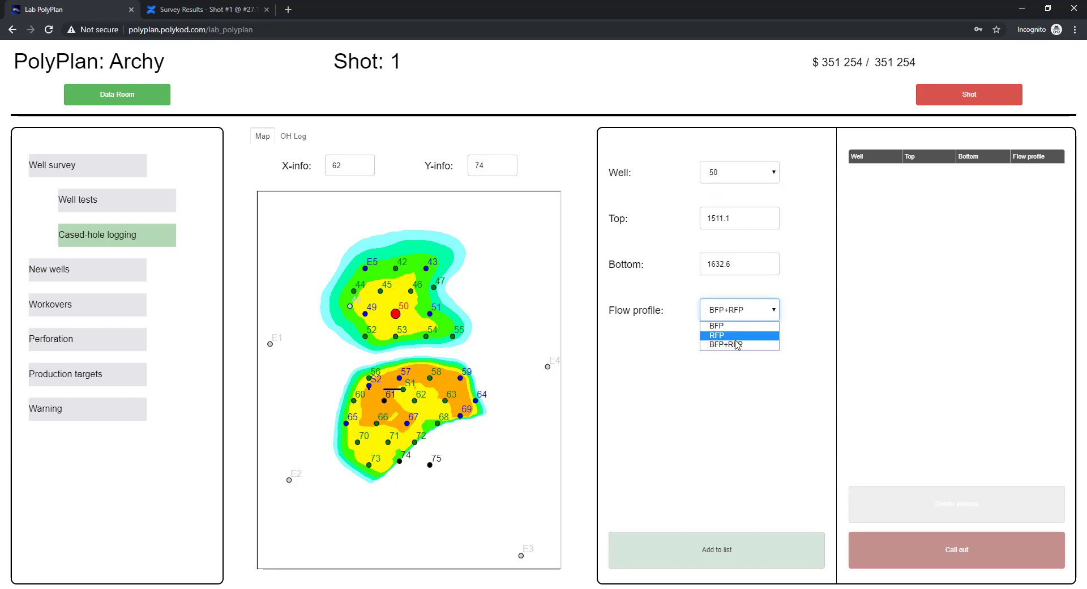
left_click(734, 338)
left_click(722, 548)
List RFP cased-hole logging for wells 67 and 62 at their prefilled depths and call out all listed surveys
left_click(750, 176)
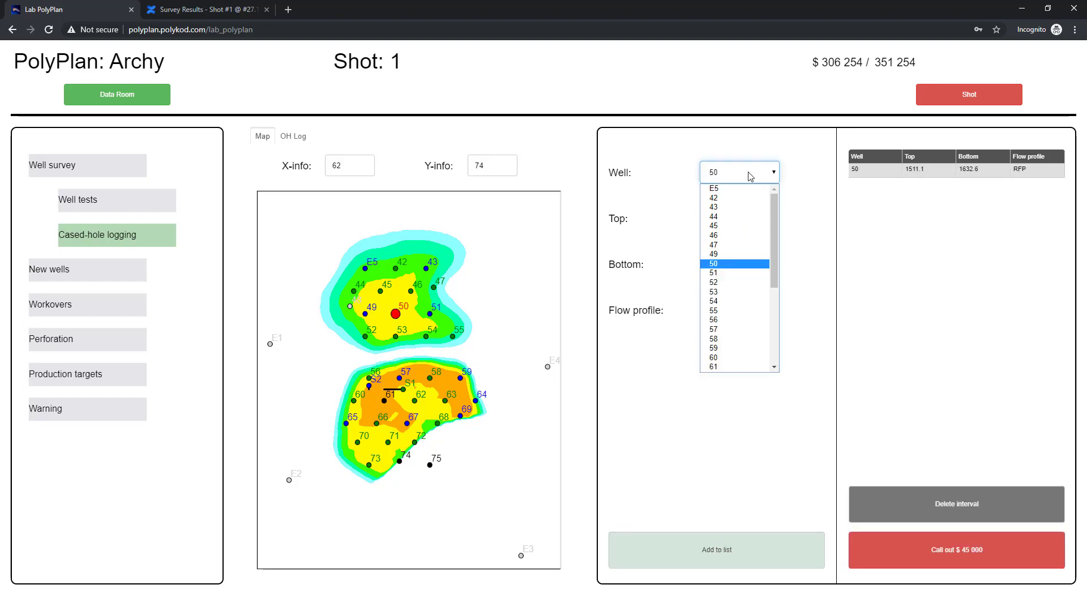
scroll(736, 321, "down", 3)
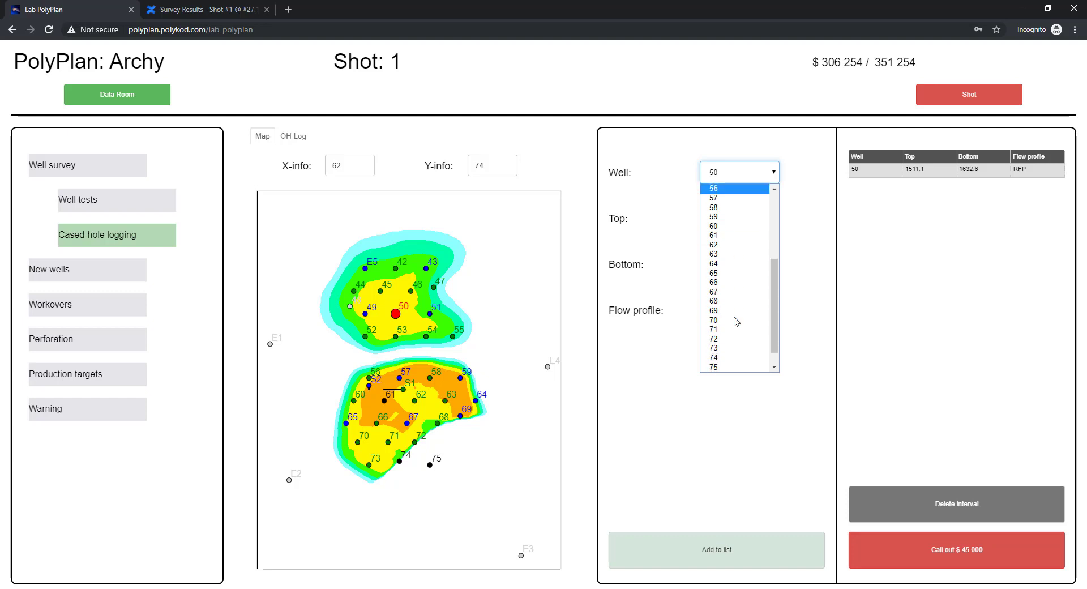
left_click(731, 279)
left_click(713, 549)
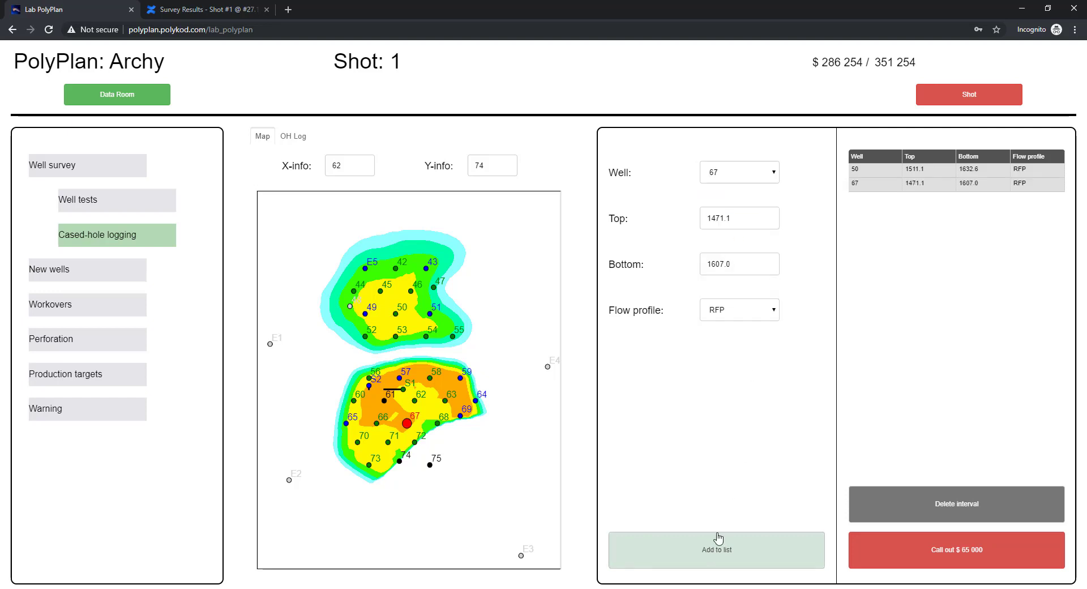
left_click(750, 175)
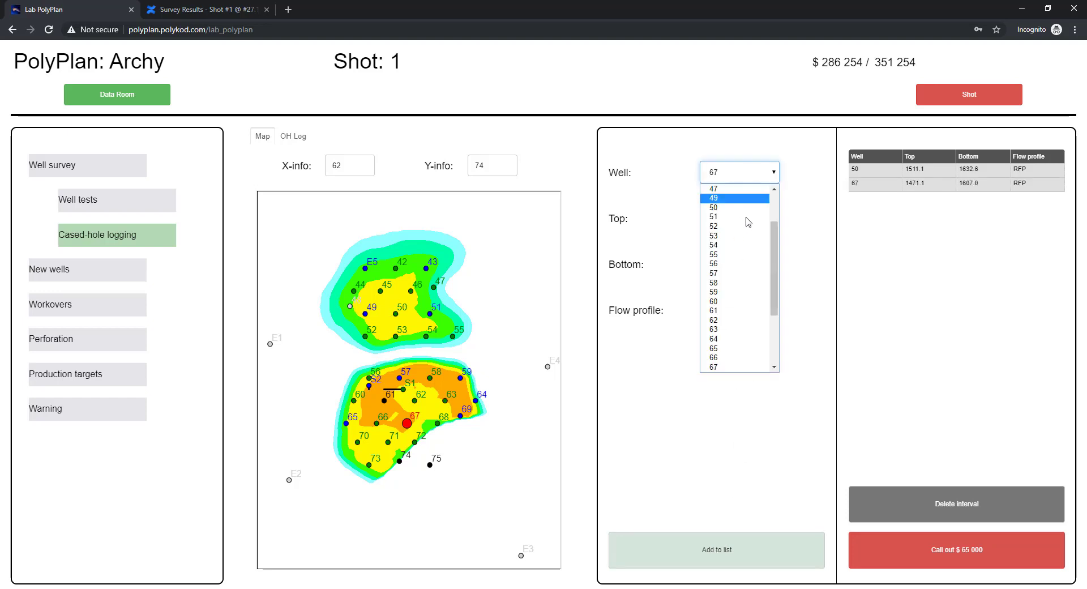
left_click(733, 320)
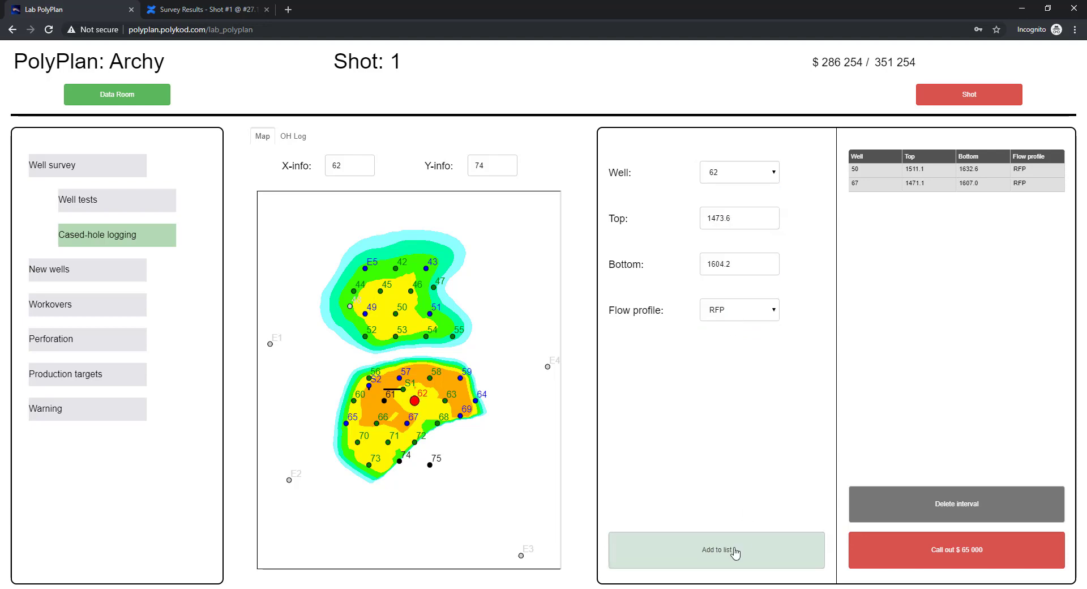
left_click(734, 550)
left_click(929, 549)
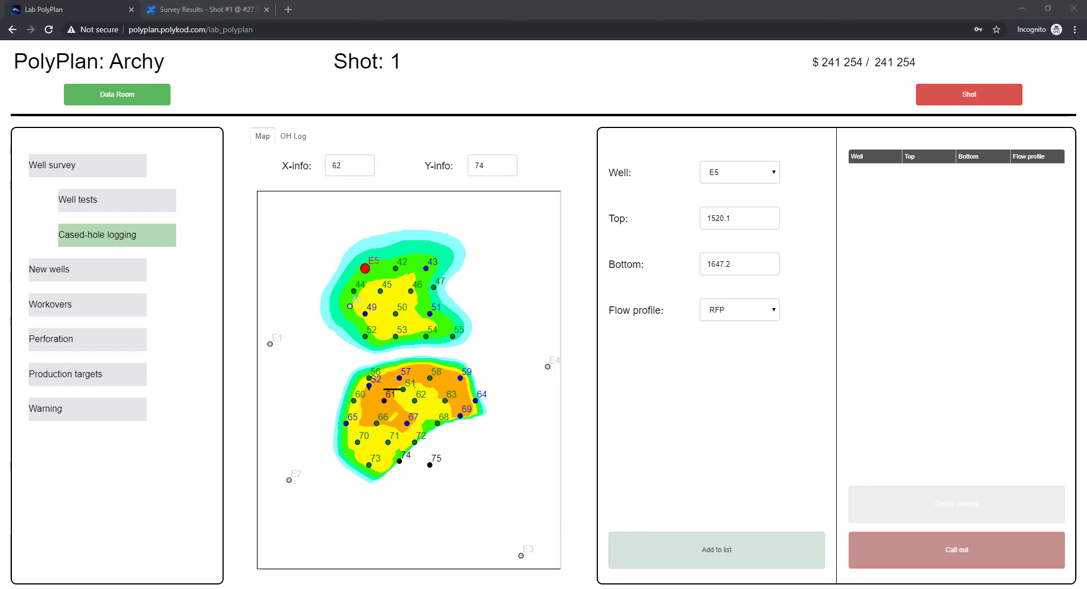
Switch to Confluence and examine the borehole and reservoir flow profiles on the Shot #1 Survey Results page
left_click(208, 7)
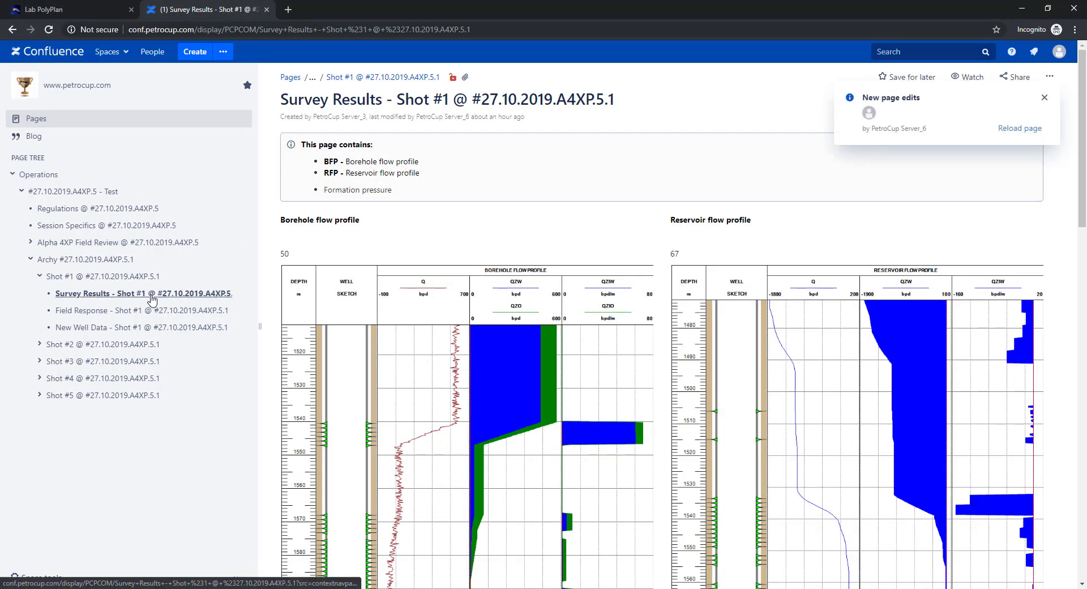
scroll(842, 258, "down", 5)
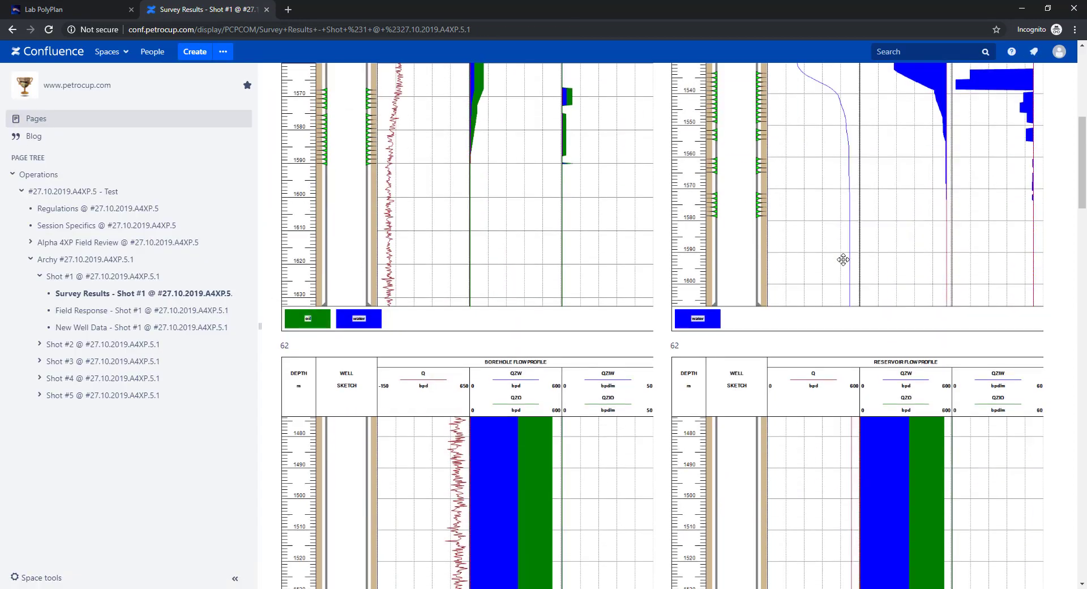
scroll(843, 259, "down", 6)
scroll(997, 236, "up", 5)
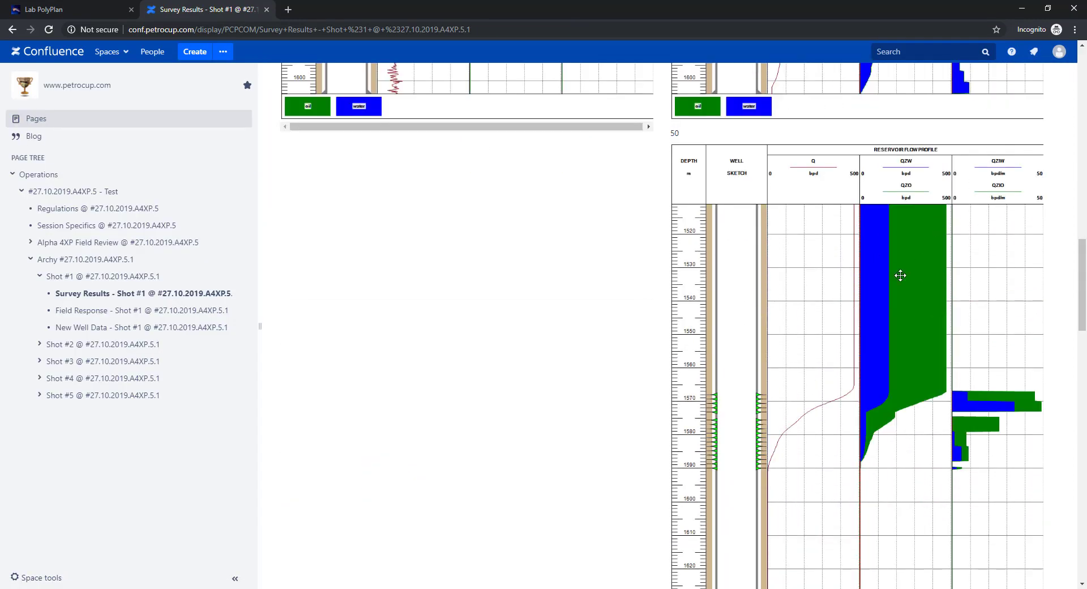
scroll(999, 226, "down", 8)
scroll(955, 277, "down", 5)
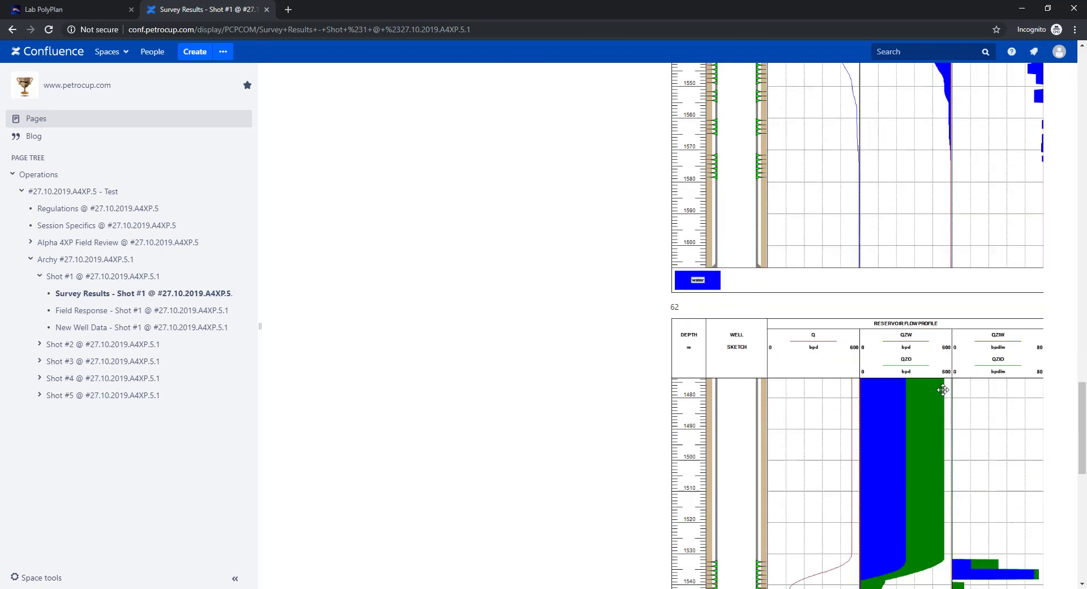
scroll(962, 384, "down", 5)
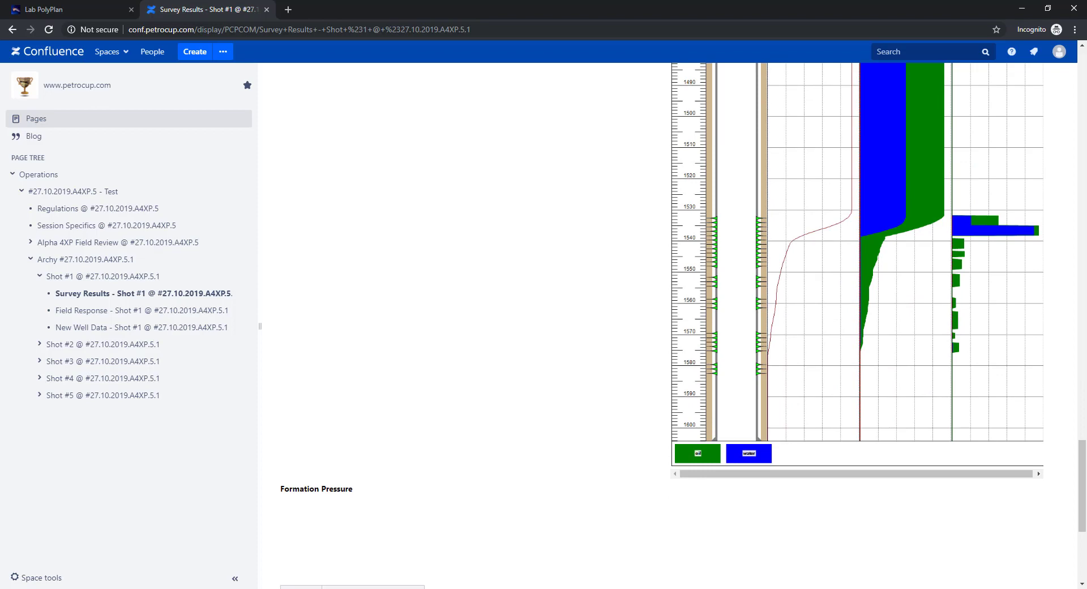
Return to PolyPlan and set the production targets of new wells S2 and S1 to a next rate of 2000 each
left_click(34, 10)
left_click(104, 372)
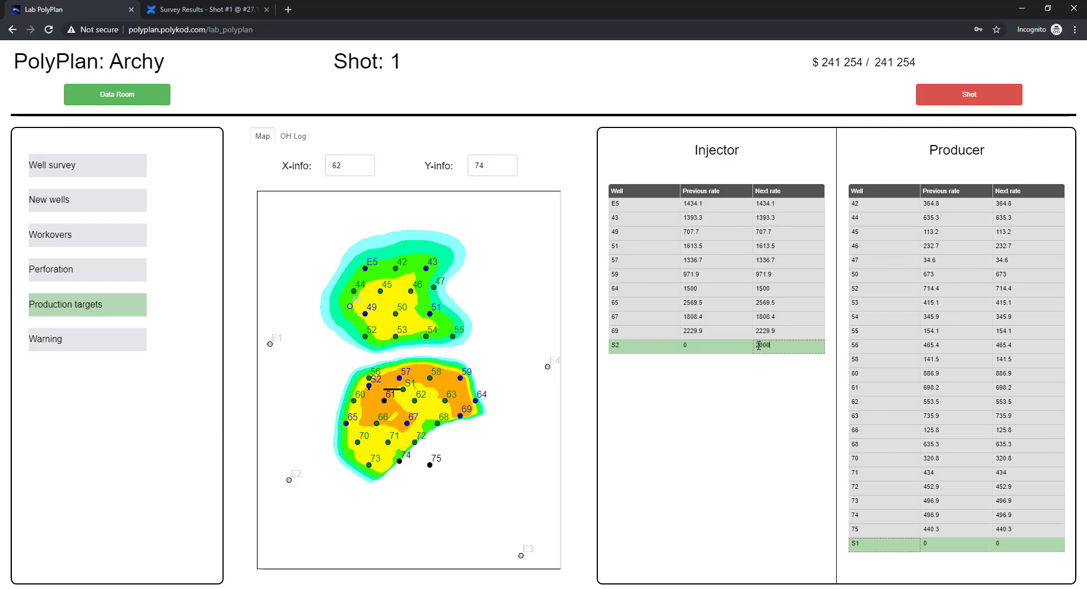
left_click(997, 544)
type("000")
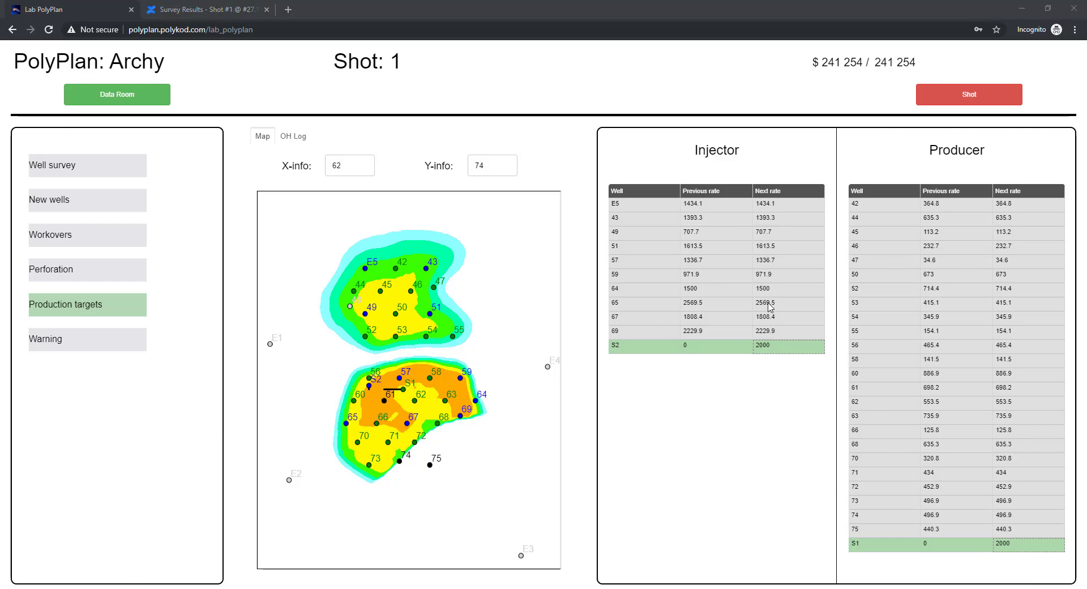
Set the next injection rates to 1200 for well 59, 950 for well 57 and 700 for well 43
left_click(783, 319)
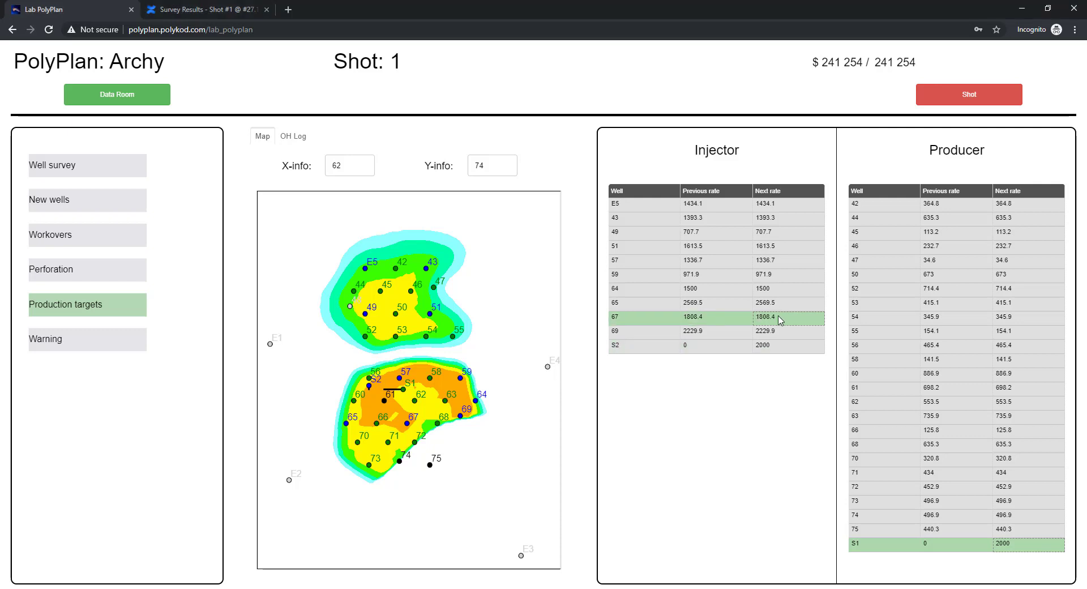
double_click(770, 277)
type("1200")
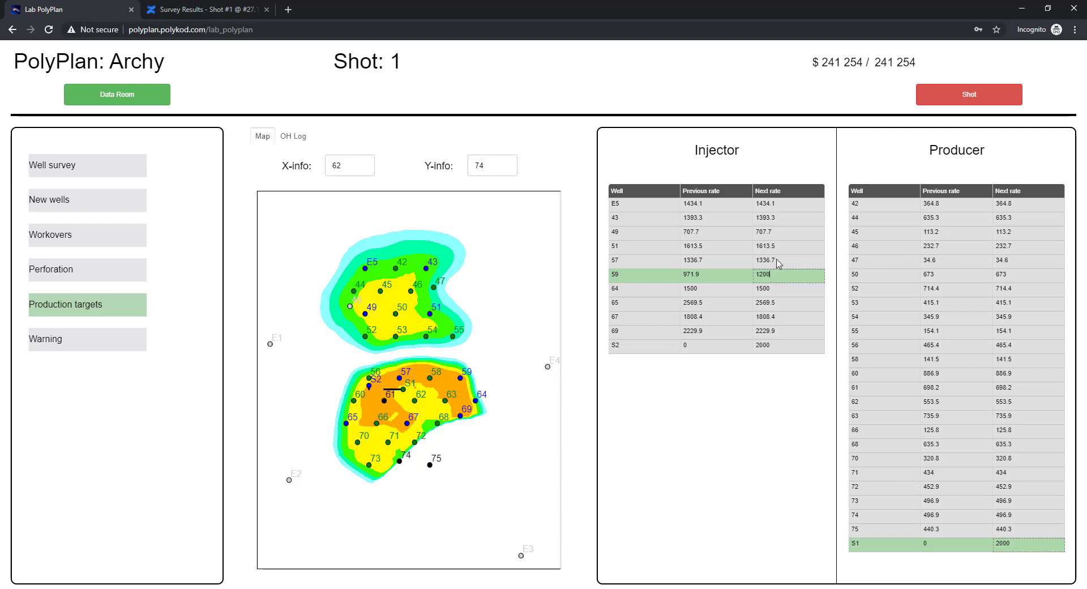
left_click(779, 261)
double_click(762, 261)
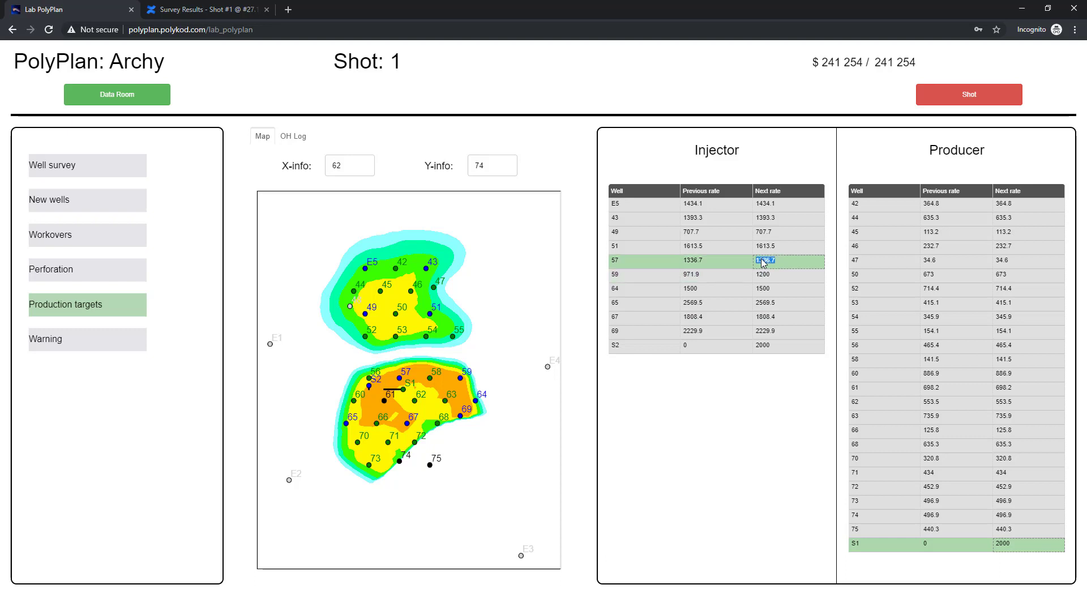
type("950")
left_click(778, 287)
double_click(773, 219)
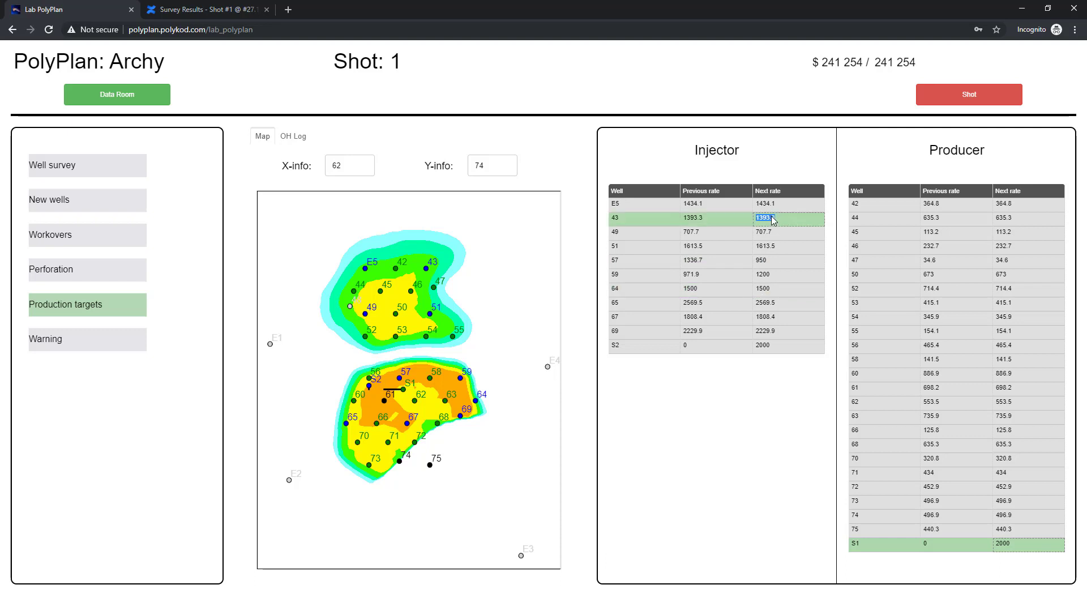
type("700")
Set the next production rates to 520 for well 61, 680 for well 70 and 800 for well 50
left_click(1028, 290)
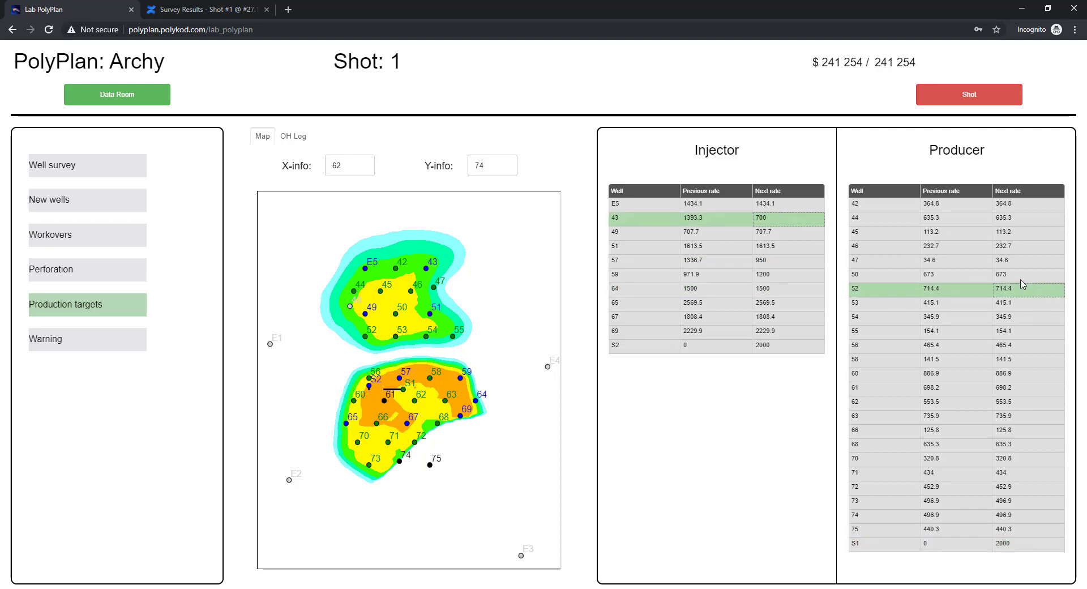
double_click(1008, 387)
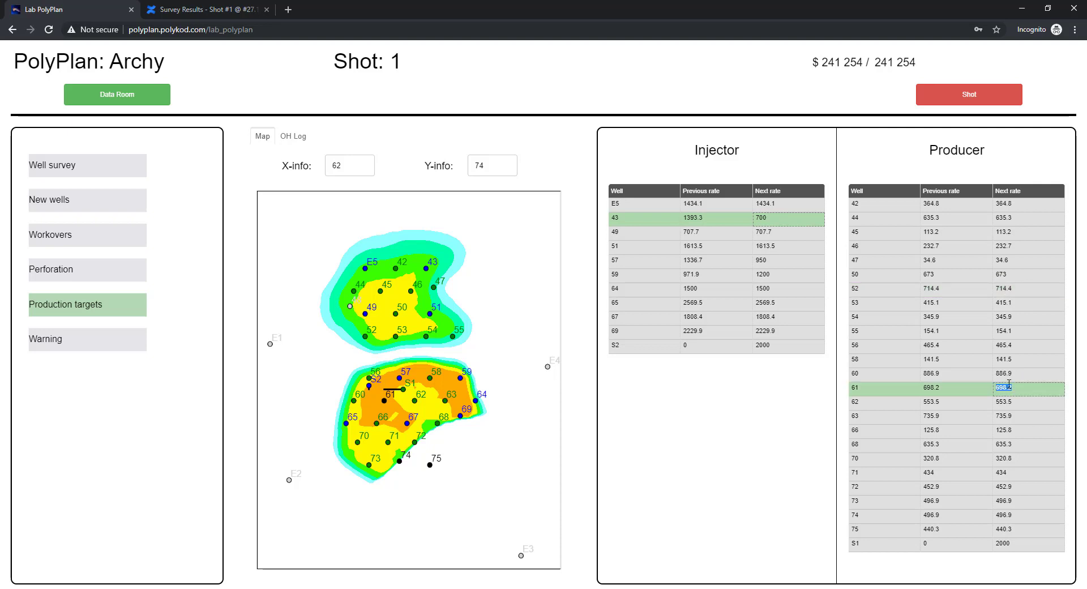
type("520")
double_click(1007, 458)
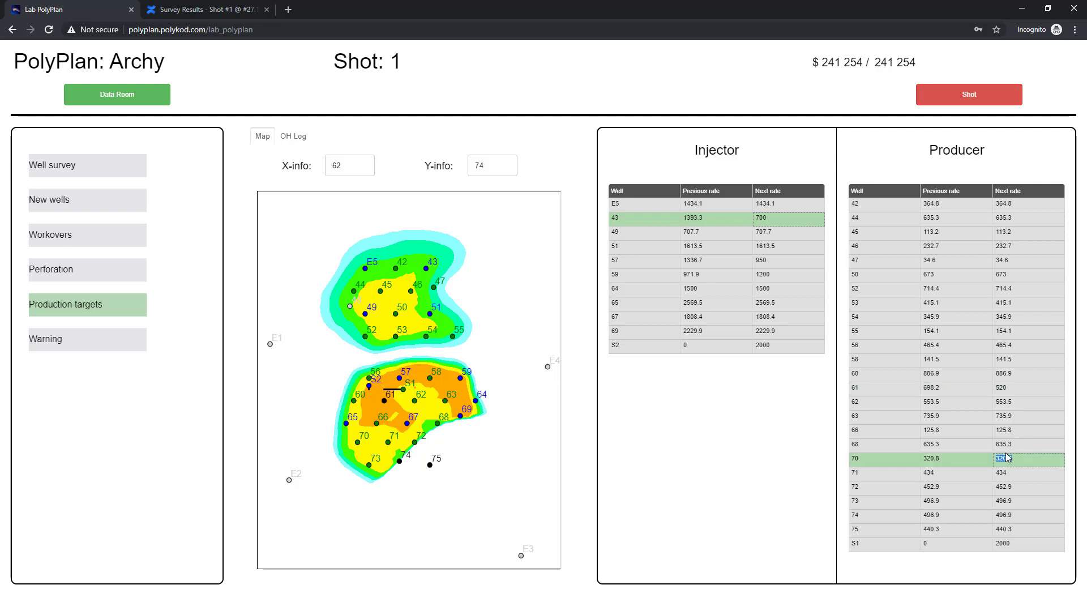
type("680")
left_click(1022, 490)
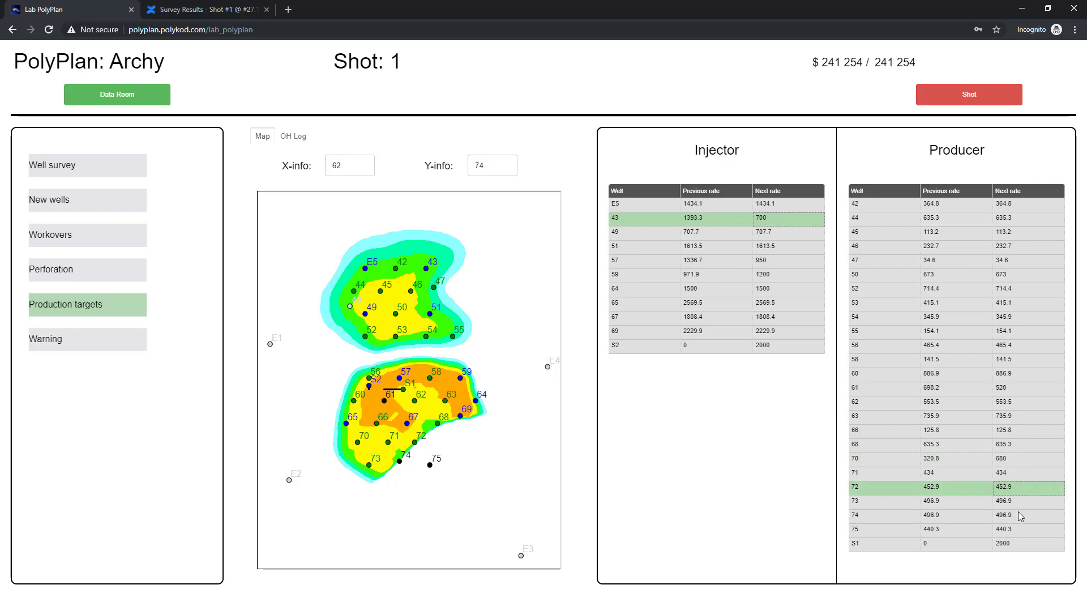
double_click(1001, 278)
type("800")
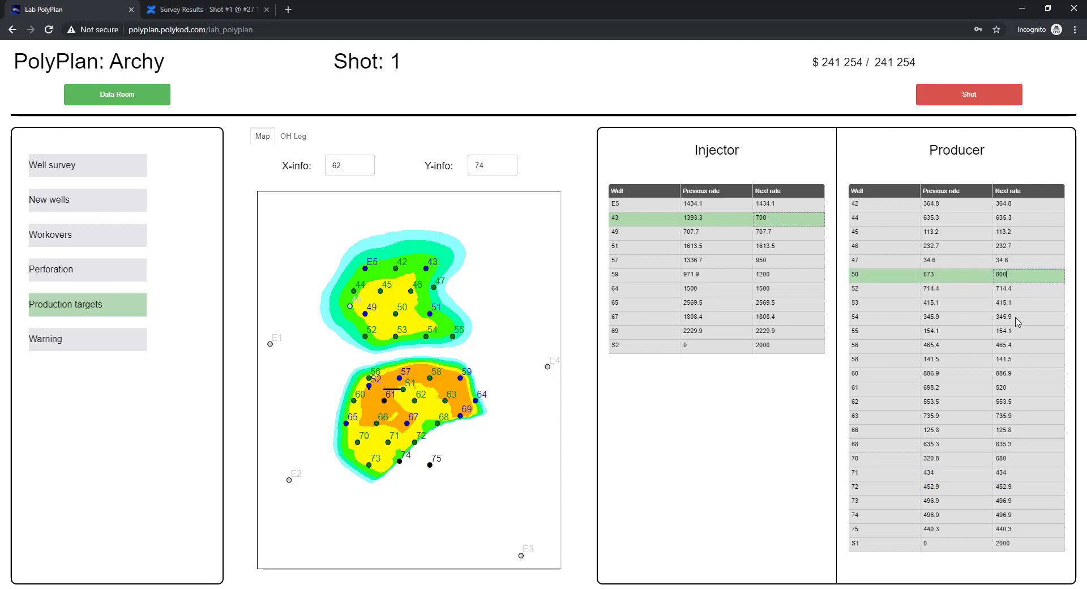
left_click(1015, 318)
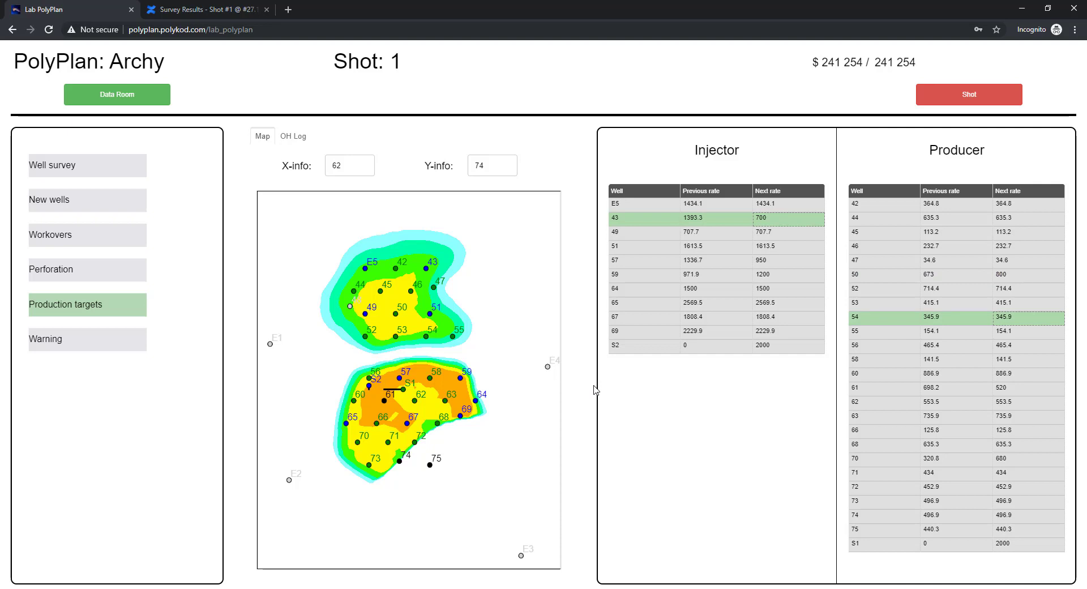
Make the shot with the planned activities and confirm it
left_click(939, 106)
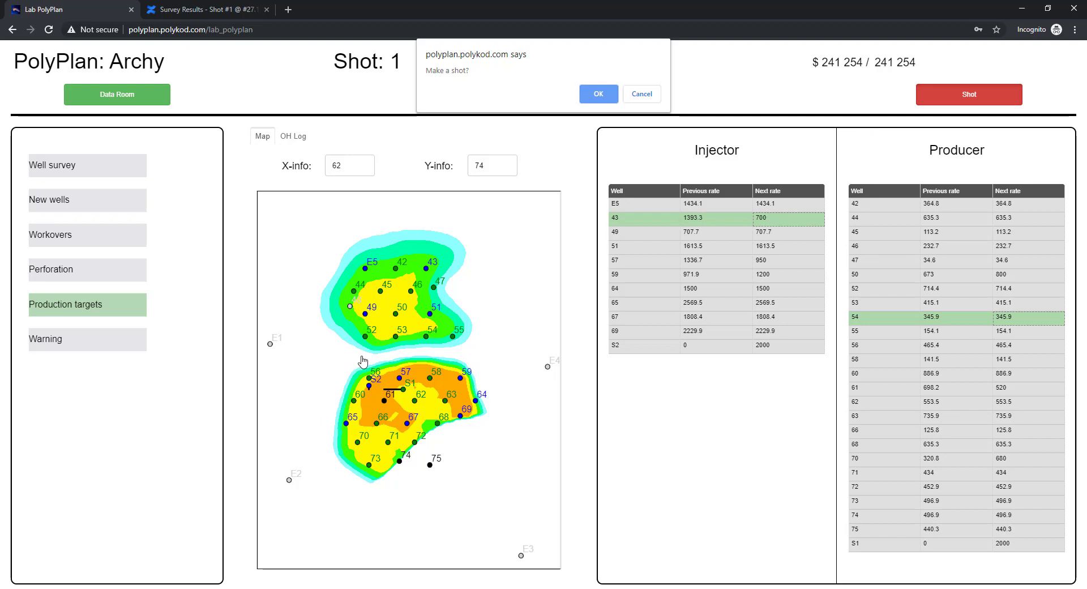
left_click(603, 95)
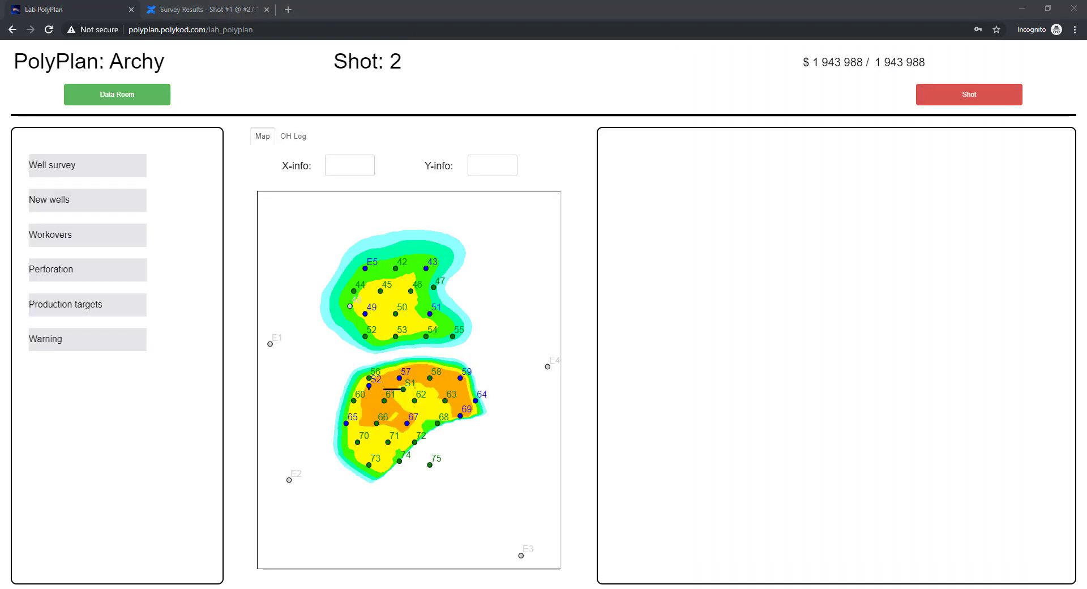
left_click(434, 528)
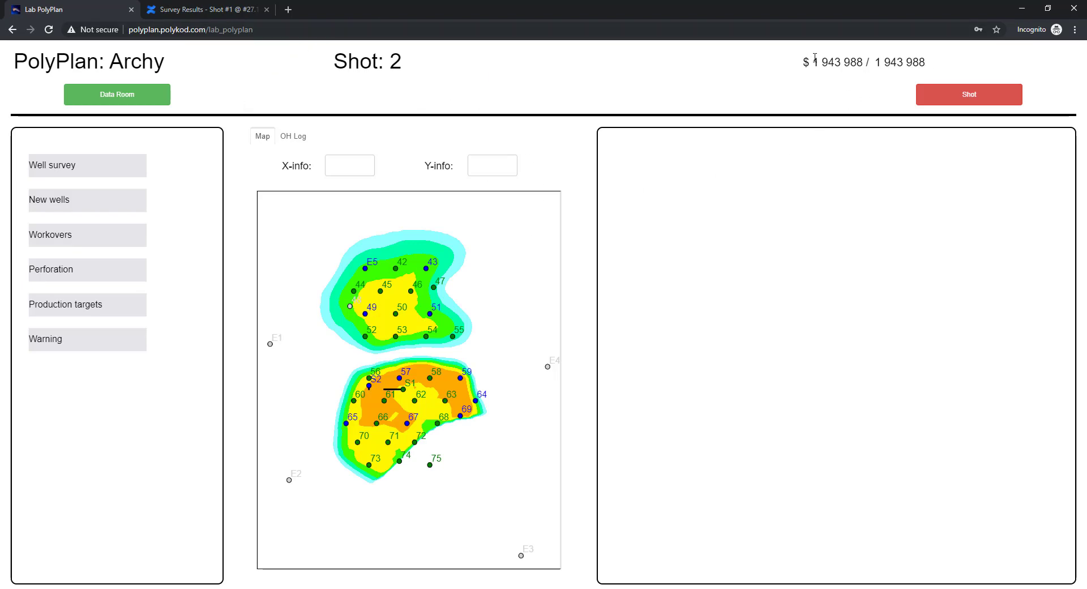
Open the Shot #1 Field Response page in Confluence and examine the enlarged full-field and individual well plots up to well 50
left_click(212, 9)
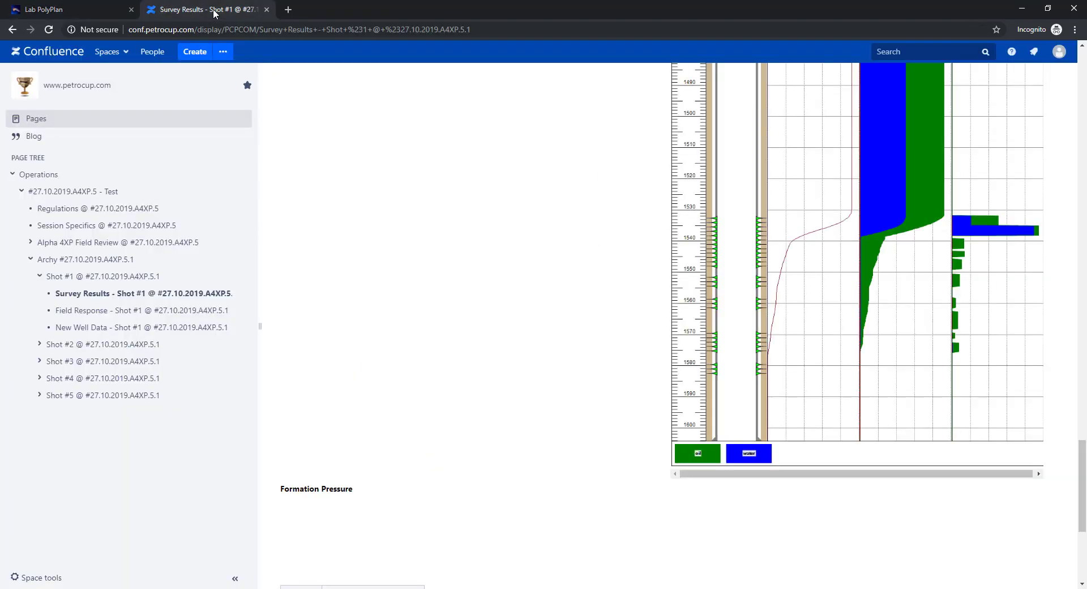
left_click(123, 311)
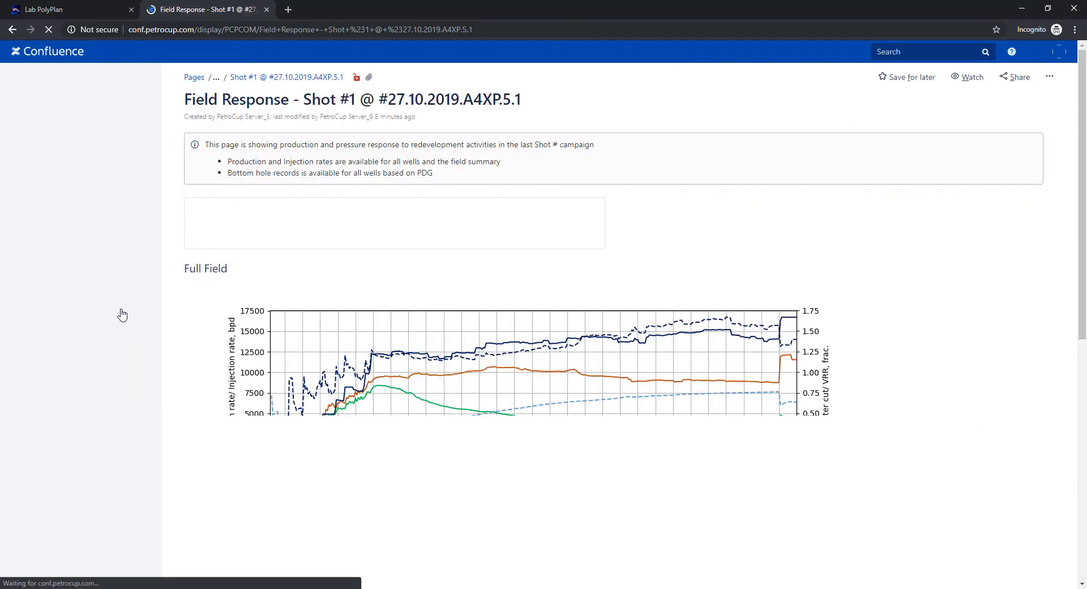
left_click(724, 383)
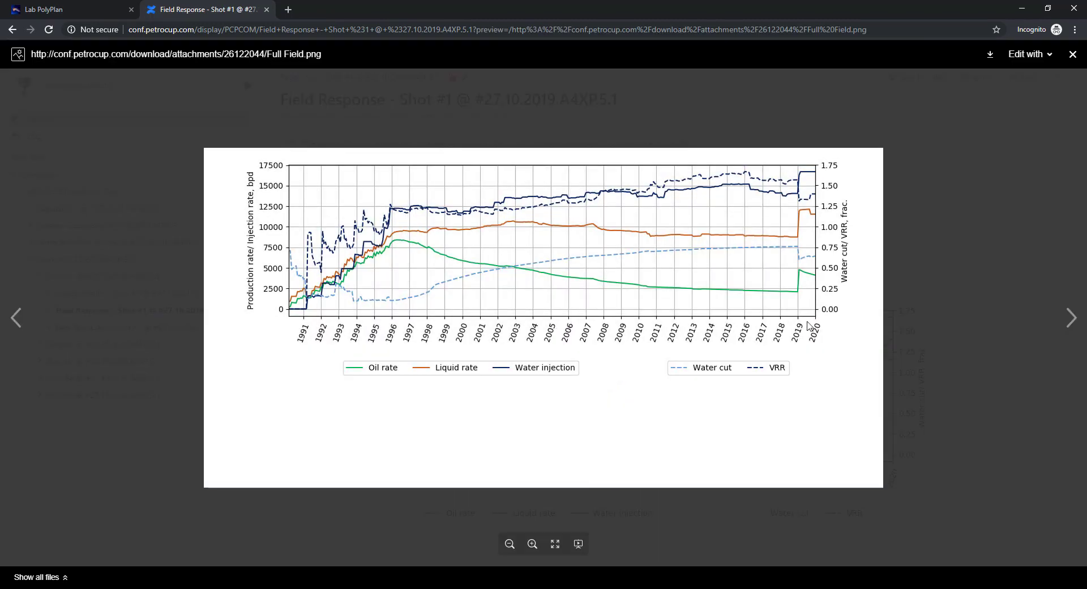
left_click(1069, 315)
left_click(1070, 316)
left_click(1069, 315)
left_click(1070, 316)
left_click(1069, 316)
left_click(1070, 316)
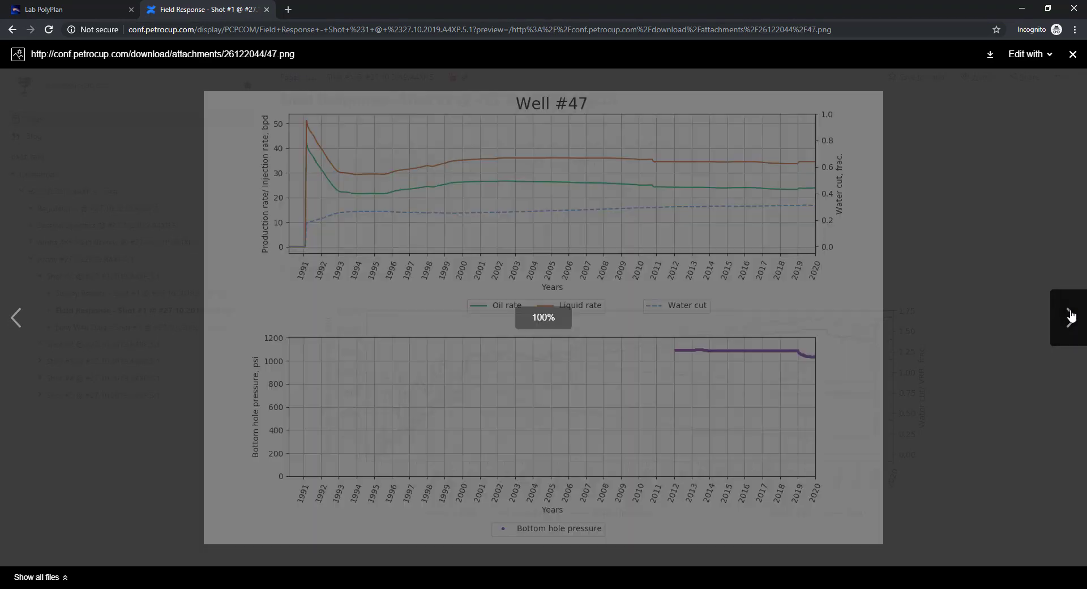
left_click(1069, 315)
left_click(1069, 315)
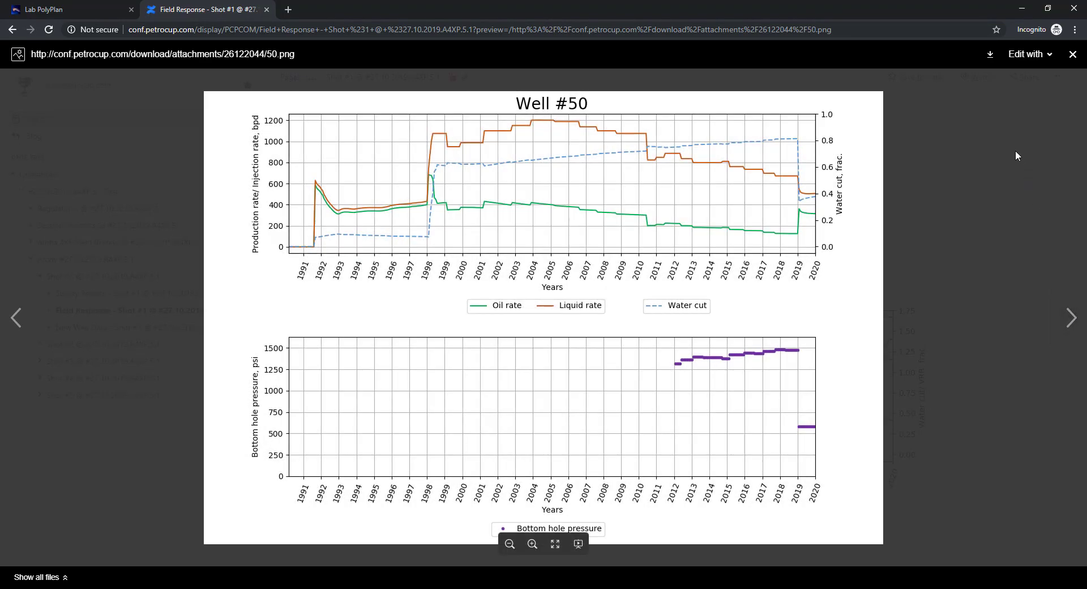
left_click(1016, 153)
Review the remaining well response plots down to wells S1 and S2 and return to PolyPlan
scroll(1017, 155, "down", 20)
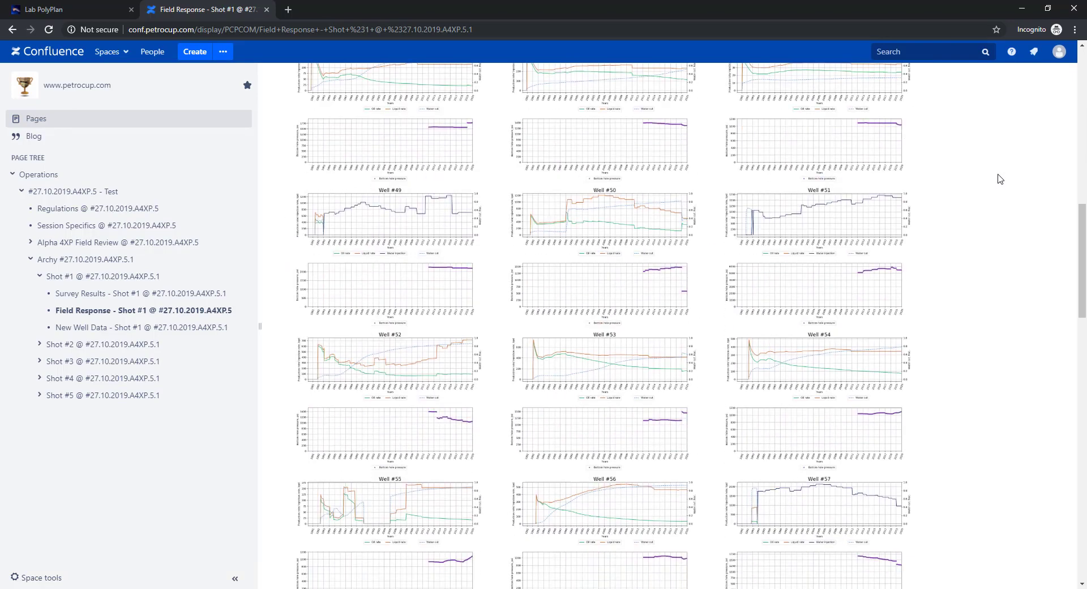
scroll(999, 178, "down", 6)
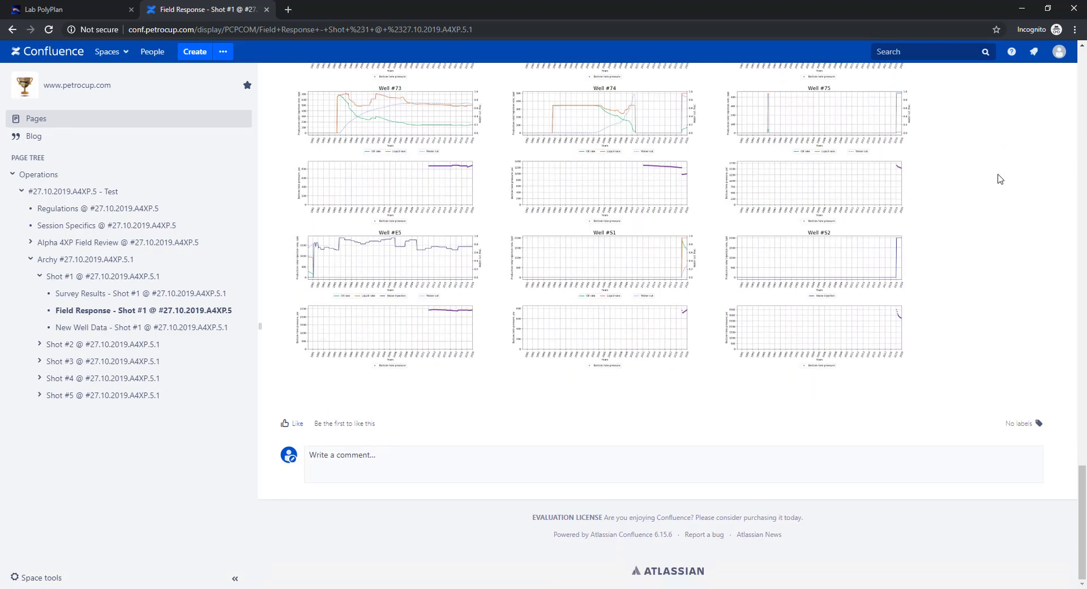
key("ctrl+Tab")
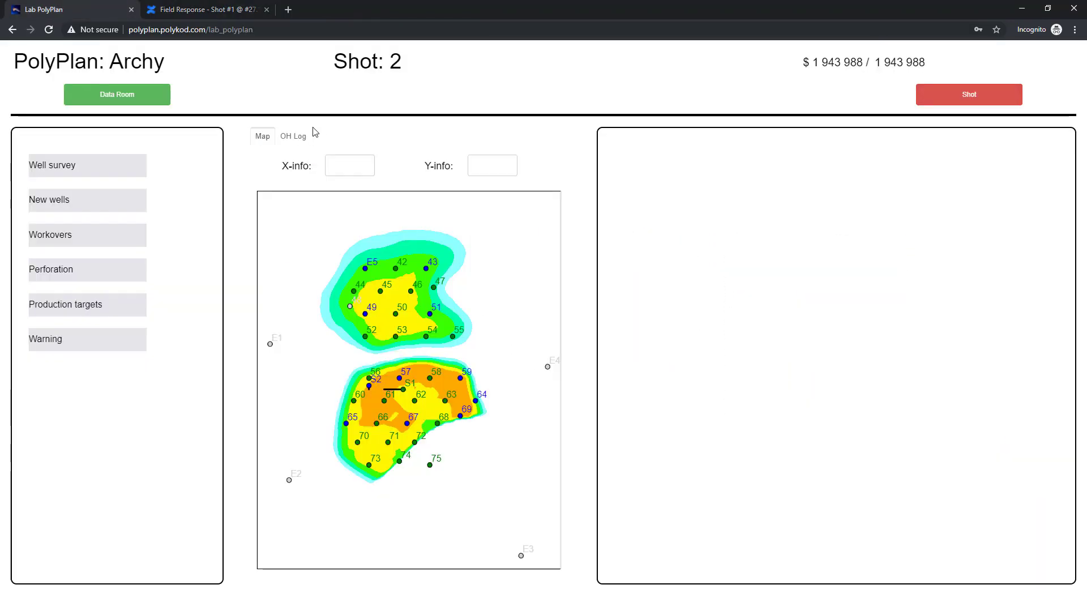